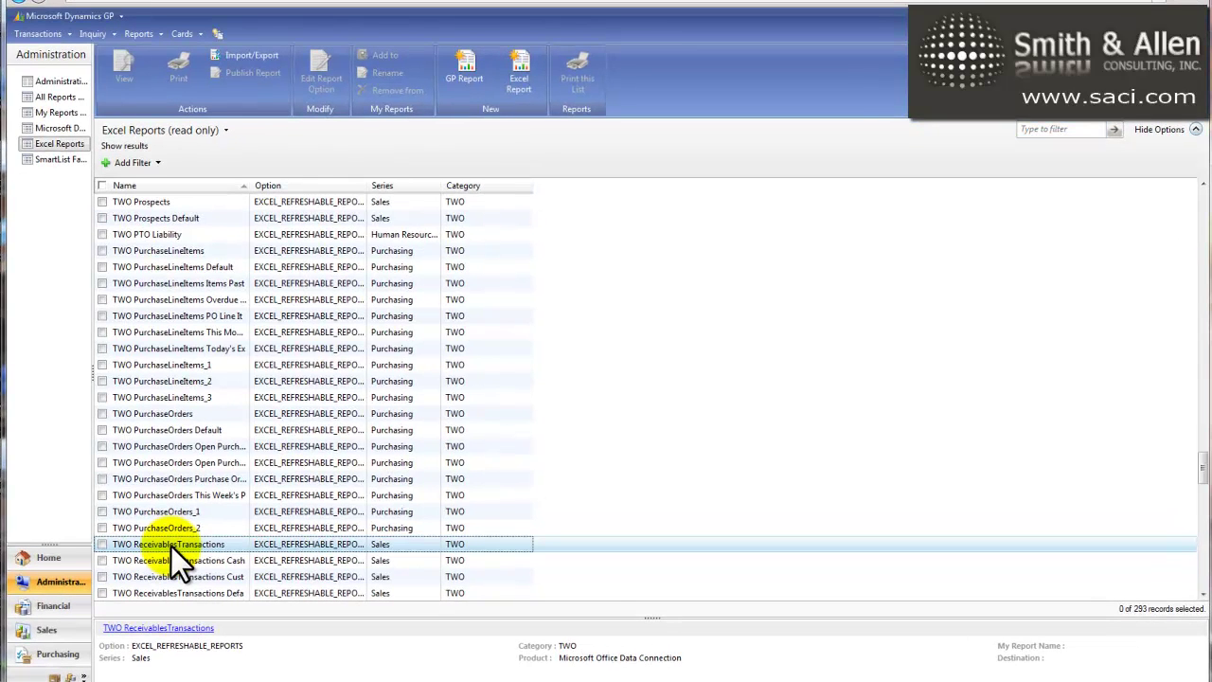
# - Open the TWO ReceivablesTransactions report in Excel and enable its data connection
pyautogui.doubleClick(172, 547)
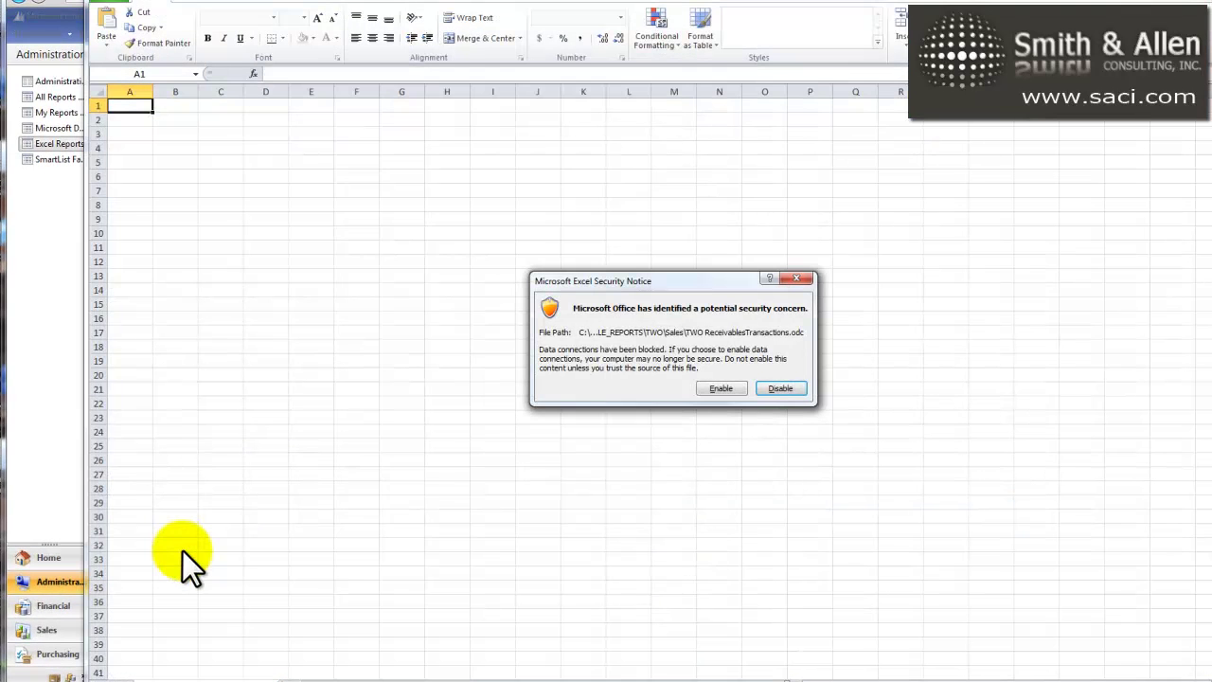
pyautogui.click(722, 388)
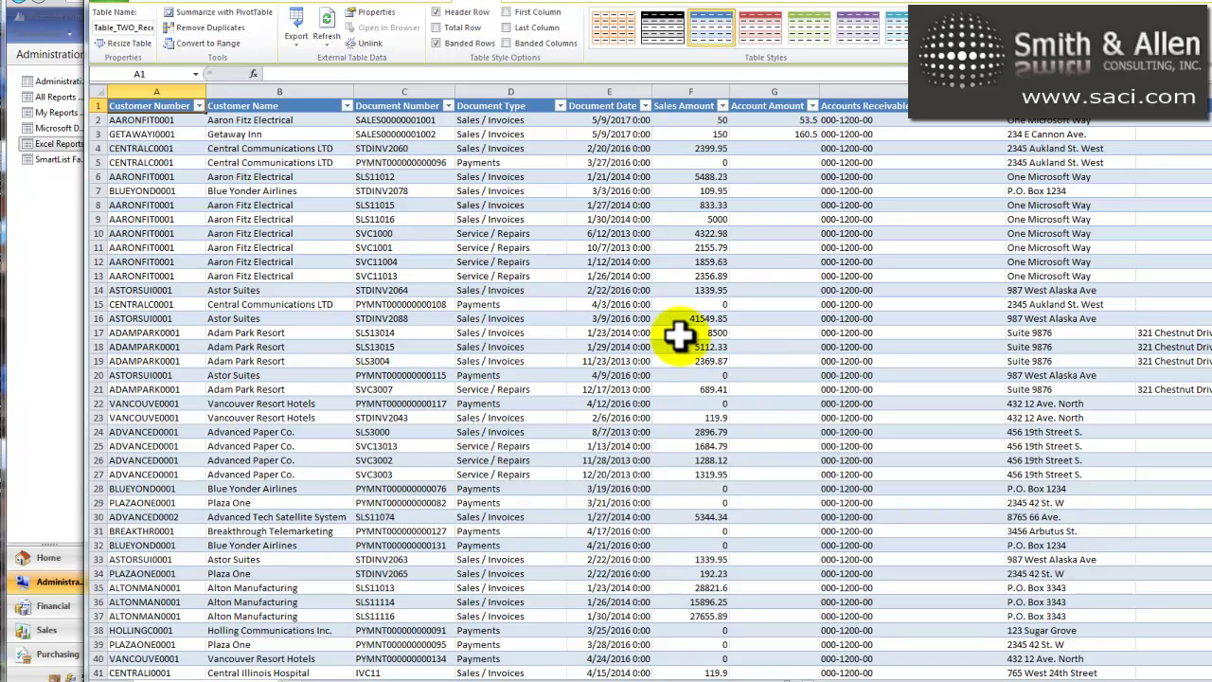
# - Insert a table column before Sales Amount and name its header "DR or CR"
pyautogui.click(676, 90)
pyautogui.rightClick(680, 93)
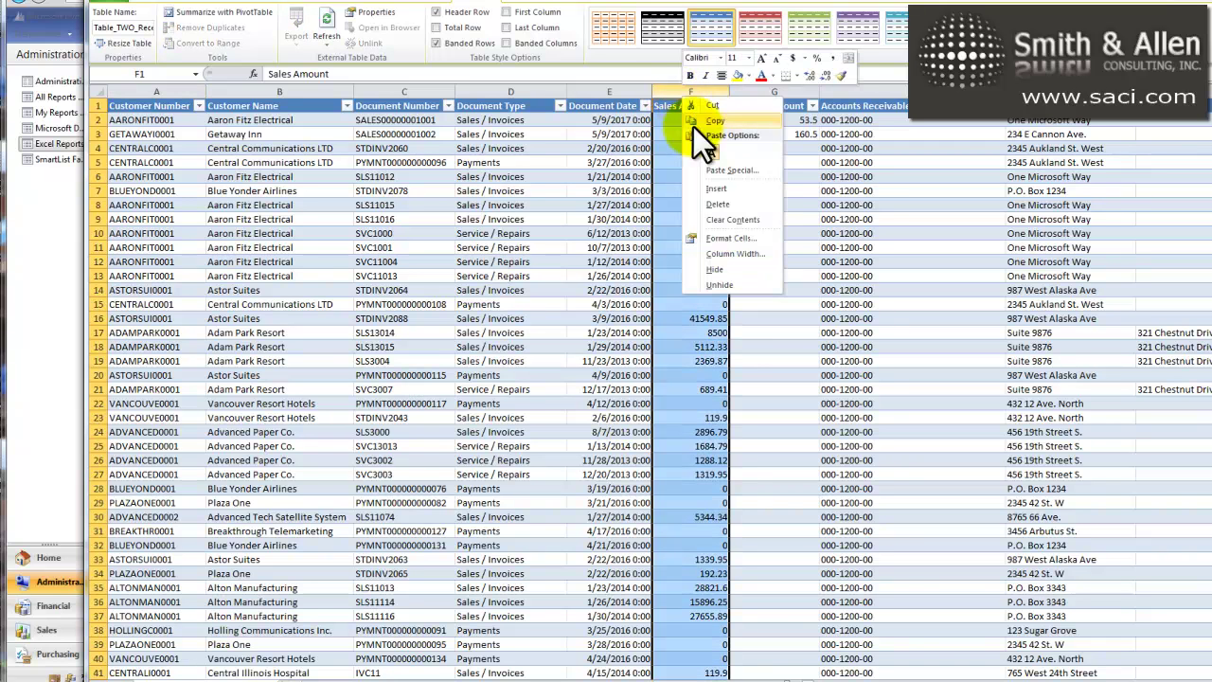
pyautogui.click(727, 189)
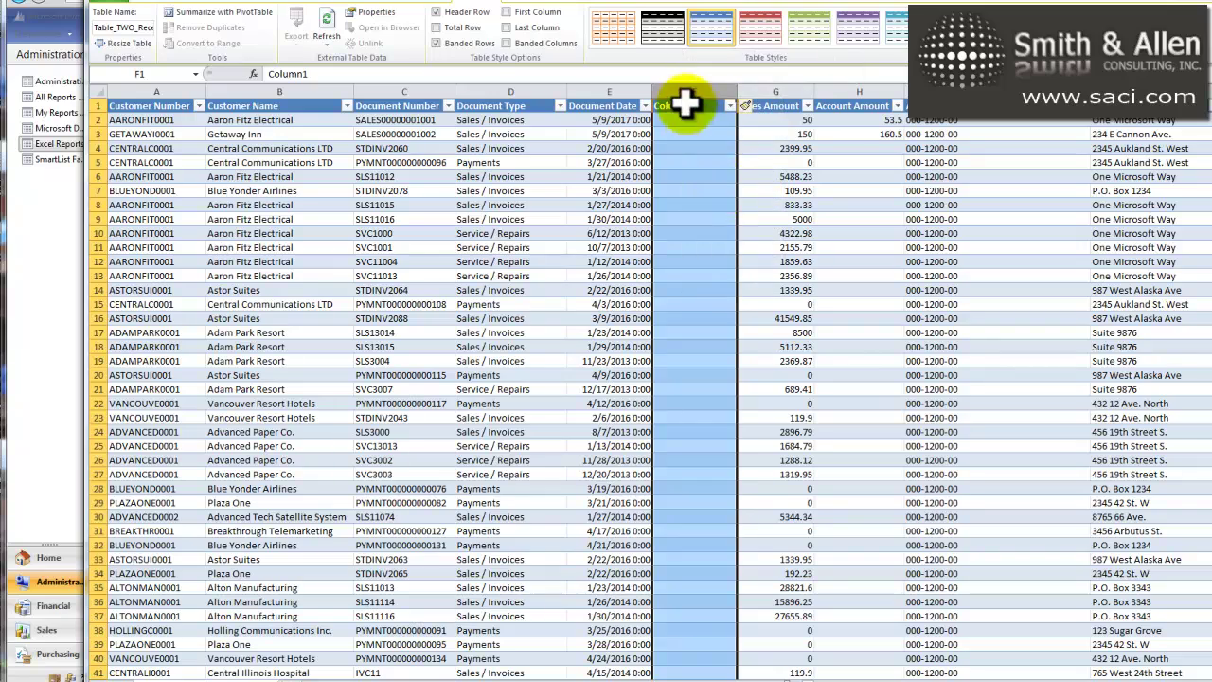
pyautogui.click(685, 104)
pyautogui.write('DR or CR')
pyautogui.press('Return')
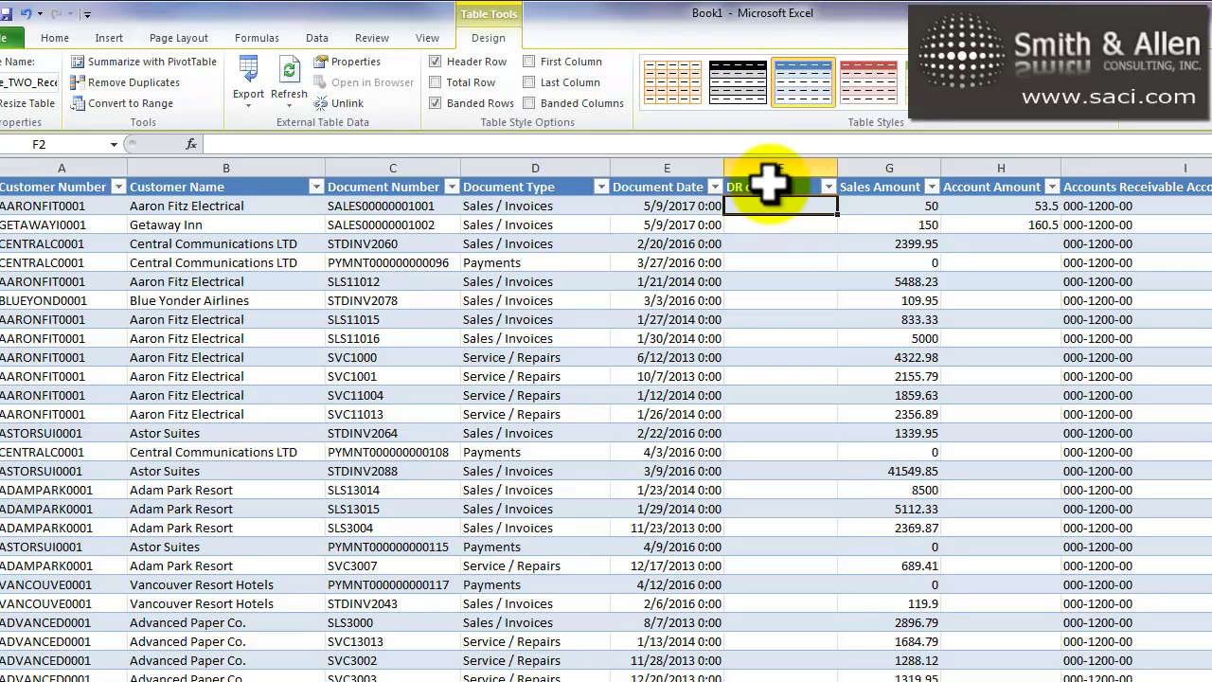
# - Start an IF function in cell F2 with the logical test [@[Document Abbreviation]]="PMT"
pyautogui.click(259, 38)
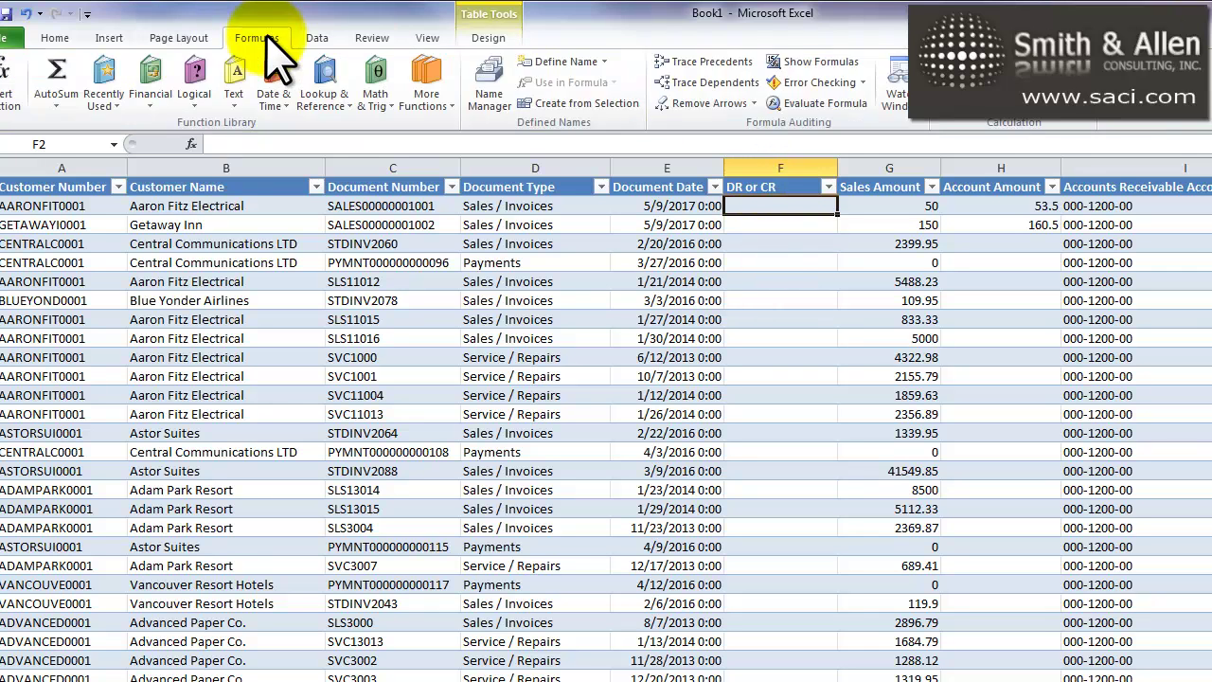
pyautogui.click(194, 85)
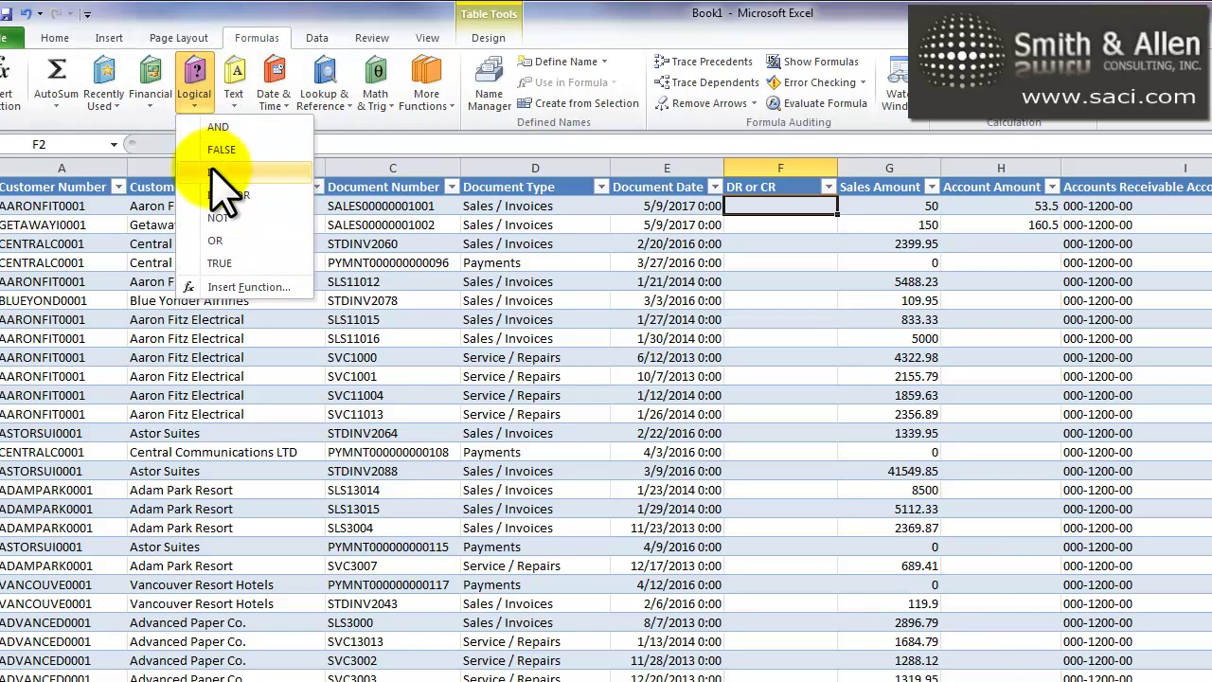
pyautogui.click(216, 173)
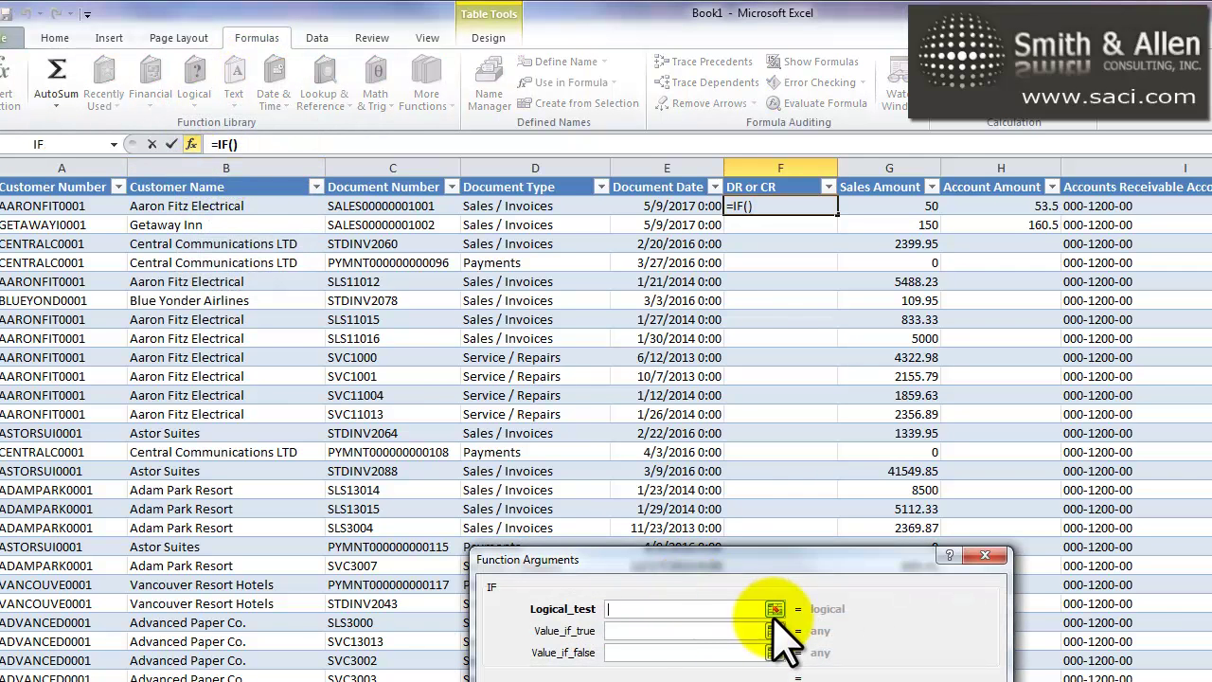
pyautogui.click(848, 206)
pyautogui.press('Right')
pyautogui.press('Right')
pyautogui.press('Right')
pyautogui.press('Right')
pyautogui.press('Right')
pyautogui.press('Right')
pyautogui.press('Right')
pyautogui.press('Right')
pyautogui.press('Right')
pyautogui.press('Right')
pyautogui.press('Right')
pyautogui.press('Right')
pyautogui.press('Right')
pyautogui.press('Right')
pyautogui.press('Right')
pyautogui.press('Right')
pyautogui.press('Right')
pyautogui.press('Right')
pyautogui.press('Right')
pyautogui.press('Right')
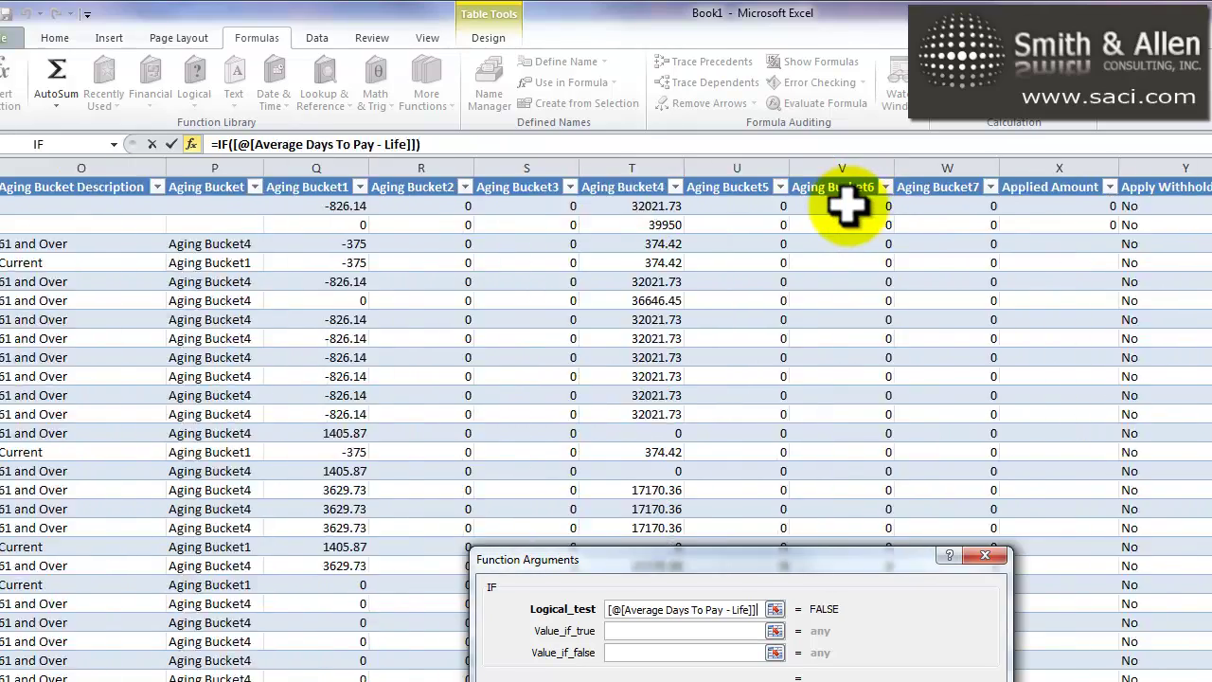
pyautogui.press('Right')
pyautogui.press('Right')
pyautogui.press('Right')
pyautogui.press('Right')
pyautogui.press('Right')
pyautogui.press('Right')
pyautogui.press('Right')
pyautogui.press('Right')
pyautogui.press('Right')
pyautogui.press('Right')
pyautogui.press('Right')
pyautogui.press('Right')
pyautogui.press('Right')
pyautogui.press('Right')
pyautogui.press('Right')
pyautogui.press('Right')
pyautogui.press('Right')
pyautogui.press('Right')
pyautogui.press('Right')
pyautogui.press('Right')
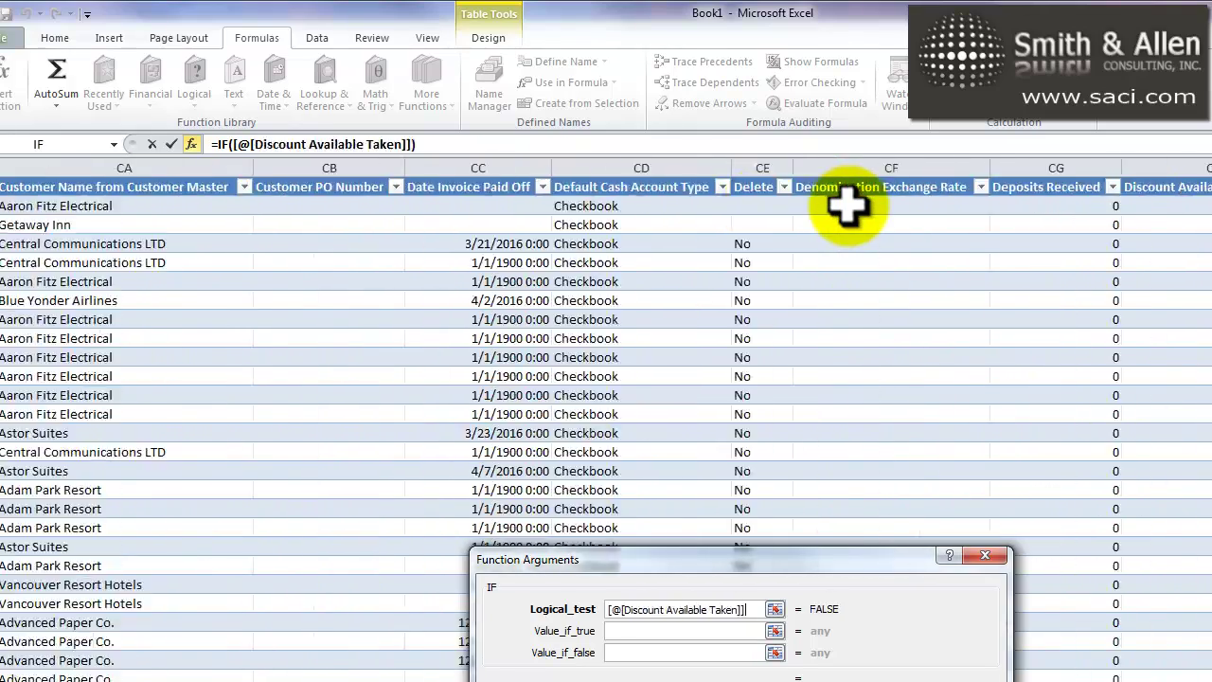
pyautogui.press('Right')
pyautogui.press('Right')
pyautogui.press('Right')
pyautogui.press('Right')
pyautogui.press('Right')
pyautogui.press('Right')
pyautogui.press('Right')
pyautogui.press('Right')
pyautogui.press('Right')
pyautogui.press('Right')
pyautogui.press('Right')
pyautogui.press('Right')
pyautogui.press('Right')
pyautogui.press('Right')
pyautogui.press('Right')
pyautogui.press('Right')
pyautogui.press('Right')
pyautogui.press('Right')
pyautogui.press('Right')
pyautogui.press('Right')
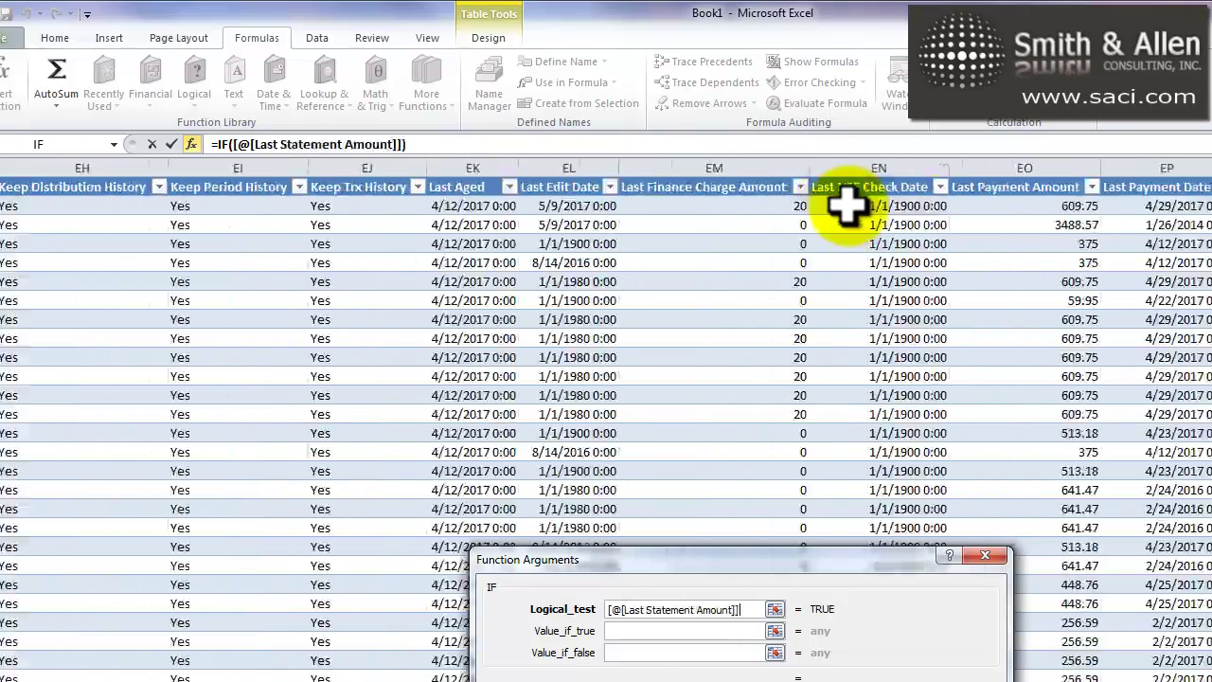
pyautogui.press('Right')
pyautogui.press('Right')
pyautogui.press('Right')
pyautogui.press('Right')
pyautogui.press('Right')
pyautogui.press('Right')
pyautogui.press('Right')
pyautogui.press('Right')
pyautogui.press('Right')
pyautogui.press('Right')
pyautogui.press('Right')
pyautogui.press('Right')
pyautogui.press('Right')
pyautogui.press('Right')
pyautogui.press('Right')
pyautogui.press('Right')
pyautogui.press('Right')
pyautogui.press('Right')
pyautogui.press('Right')
pyautogui.press('Right')
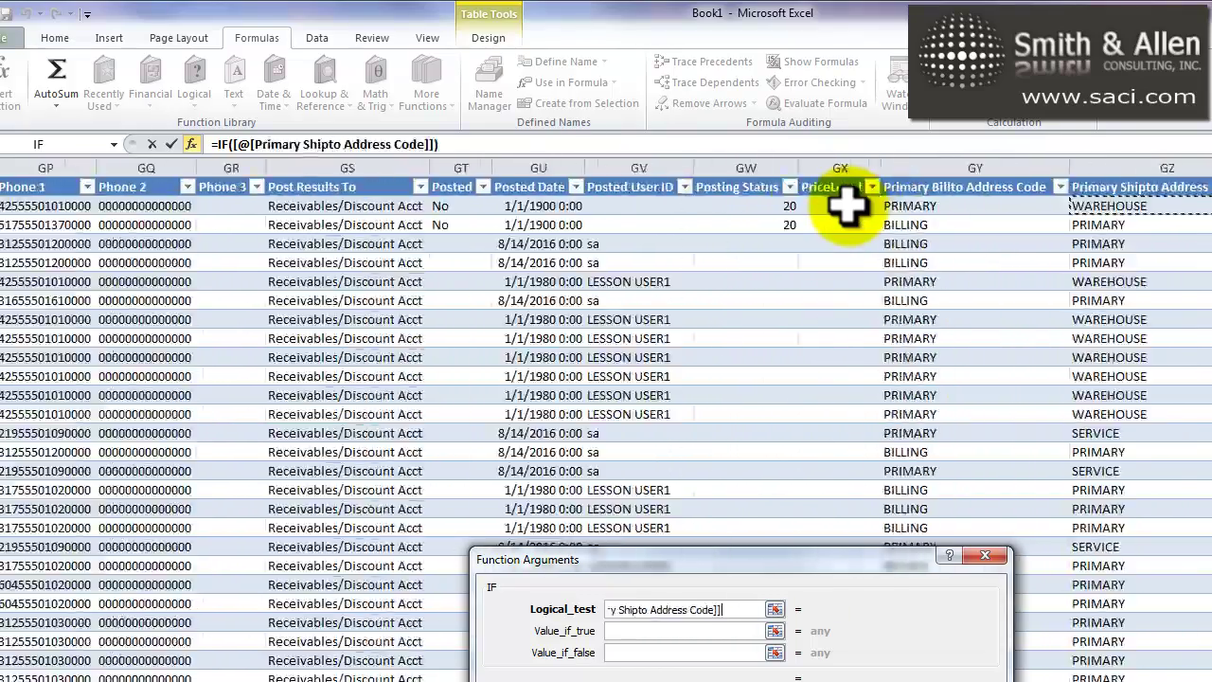
pyautogui.press('Right')
pyautogui.press('Right')
pyautogui.press('Right')
pyautogui.press('Right')
pyautogui.press('Right')
pyautogui.press('Right')
pyautogui.press('Right')
pyautogui.press('Right')
pyautogui.press('Right')
pyautogui.press('Right')
pyautogui.press('Right')
pyautogui.press('Right')
pyautogui.press('Right')
pyautogui.press('Right')
pyautogui.press('Right')
pyautogui.press('Right')
pyautogui.press('Right')
pyautogui.press('Right')
pyautogui.press('Right')
pyautogui.press('Right')
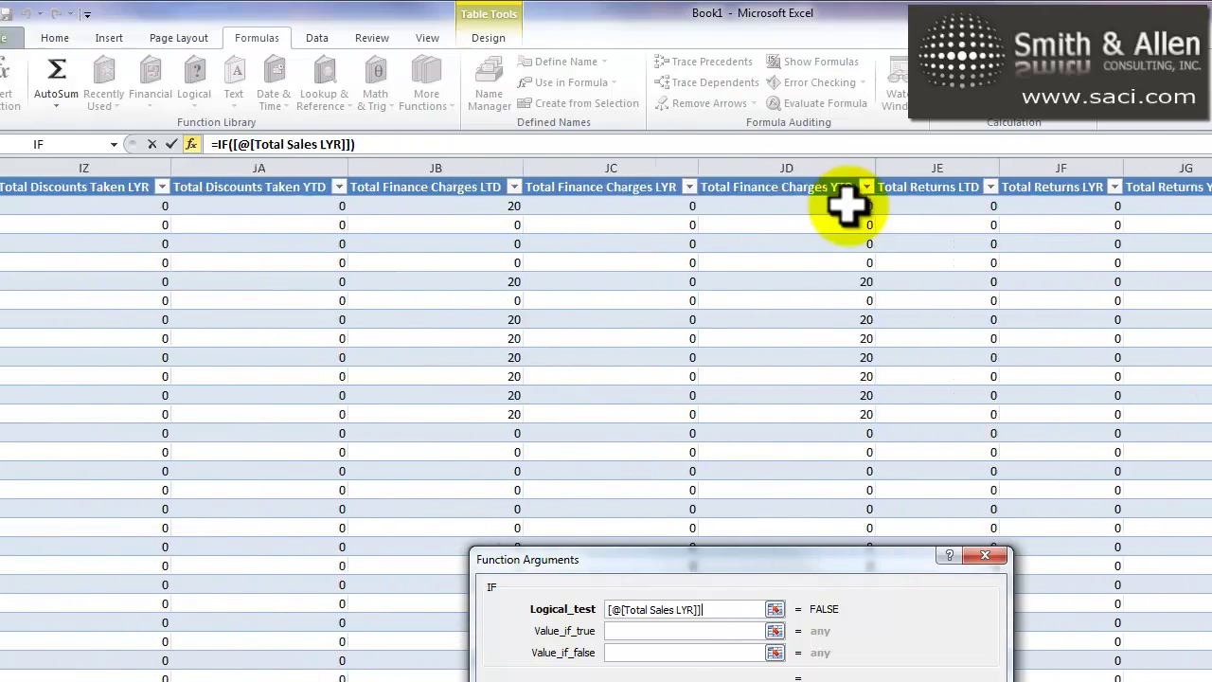
pyautogui.press('Right')
pyautogui.press('Right')
pyautogui.press('Right')
pyautogui.press('Right')
pyautogui.press('Right')
pyautogui.press('Right')
pyautogui.press('Right')
pyautogui.press('Right')
pyautogui.press('Right')
pyautogui.press('Right')
pyautogui.press('Right')
pyautogui.press('Right')
pyautogui.press('Right')
pyautogui.press('Right')
pyautogui.press('Right')
pyautogui.press('Right')
pyautogui.press('Right')
pyautogui.press('Right')
pyautogui.press('Right')
pyautogui.press('Right')
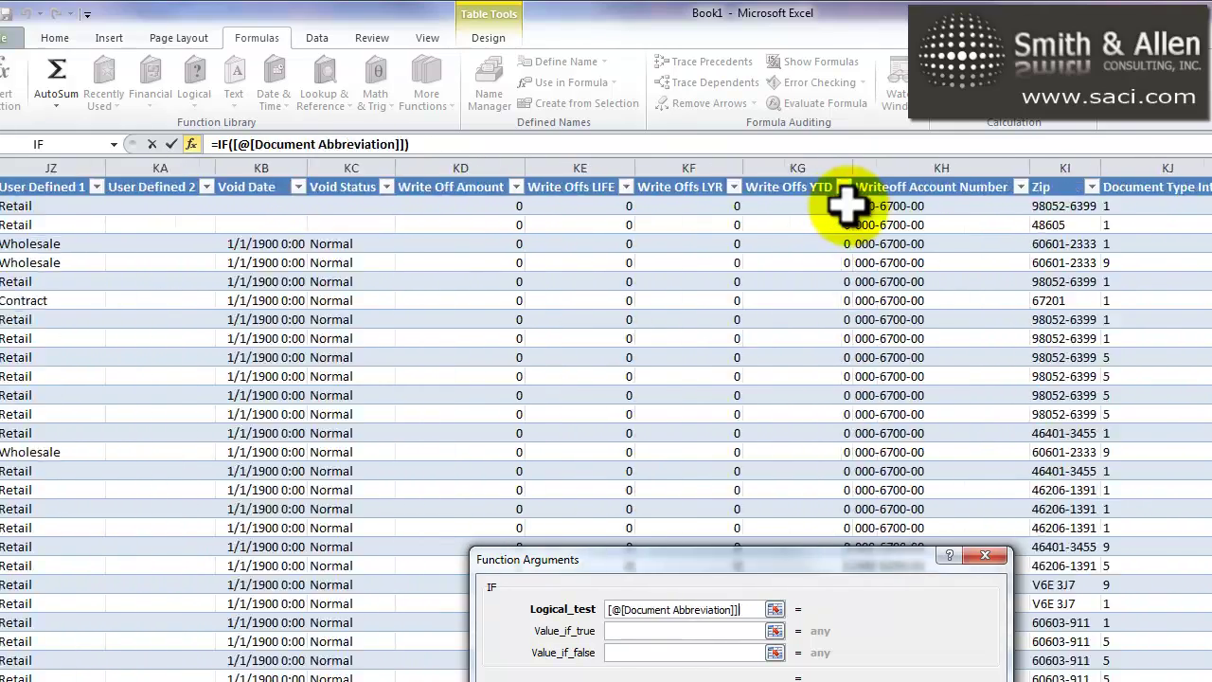
pyautogui.press('Left')
pyautogui.press('Left')
pyautogui.press('Left')
pyautogui.press('Left')
pyautogui.press('Left')
pyautogui.press('Left')
pyautogui.press('Left')
pyautogui.press('Left')
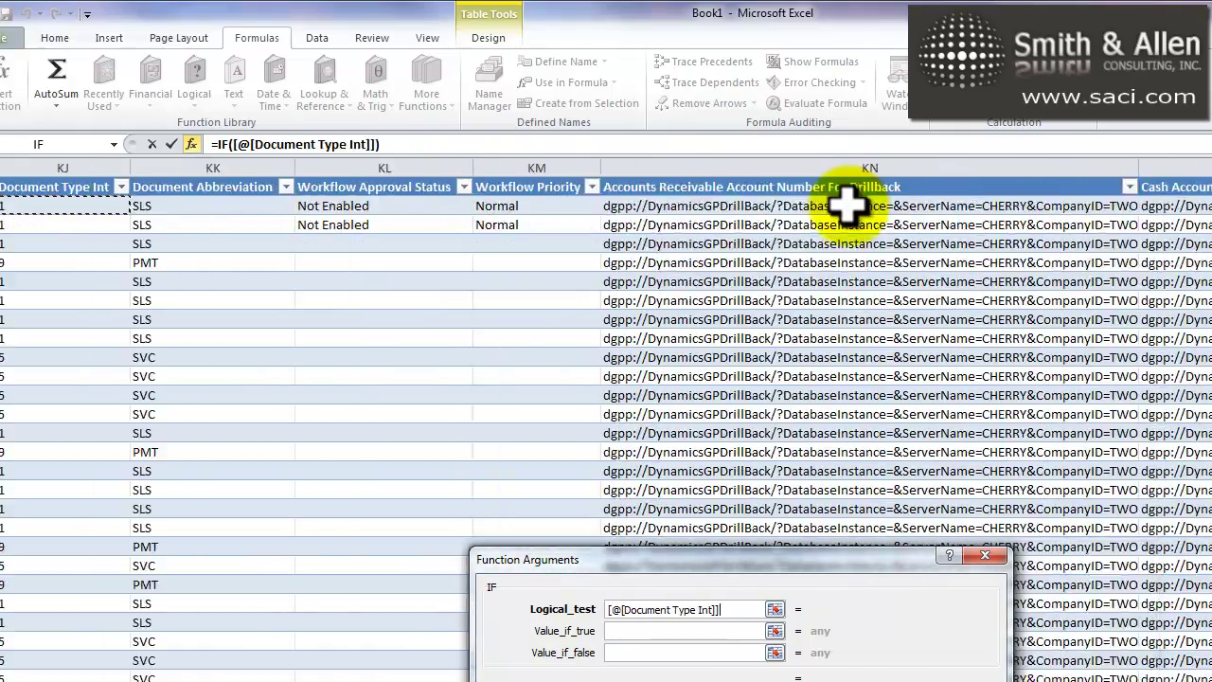
pyautogui.press('Right')
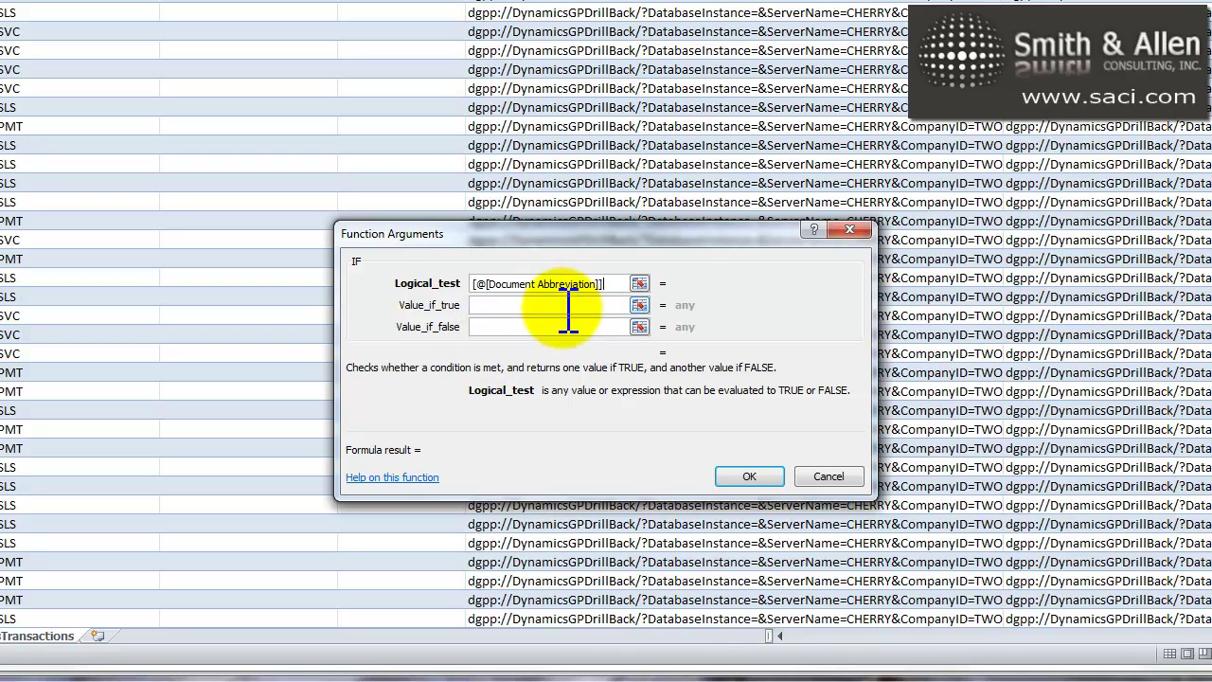
pyautogui.write('="PMT"')
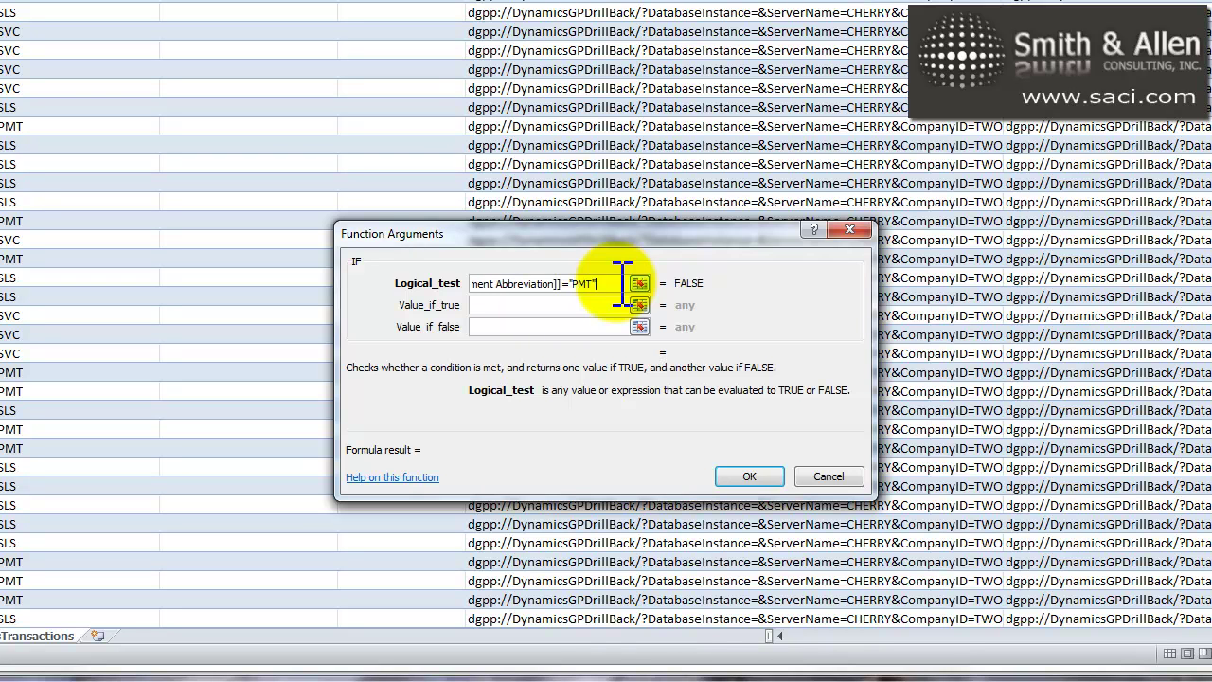
# - Complete the IF function with "CR" as the value if true and "DR" as the value if false
pyautogui.click(567, 305)
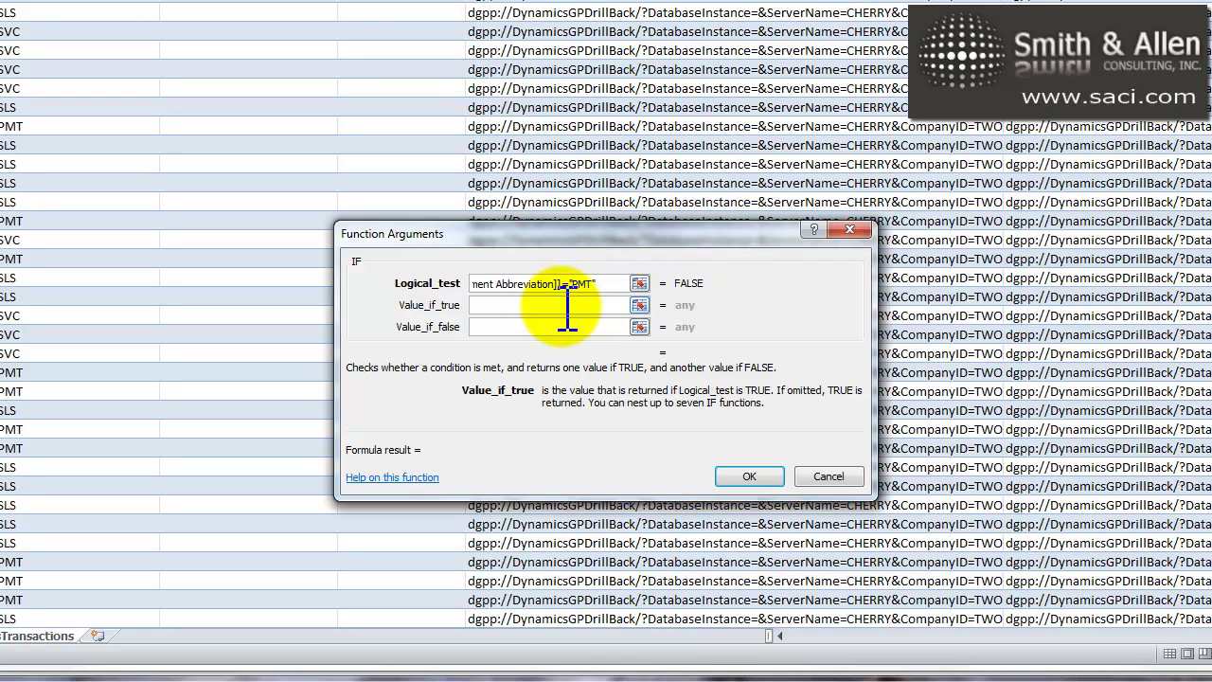
pyautogui.hotkey('ctrl', 'v')
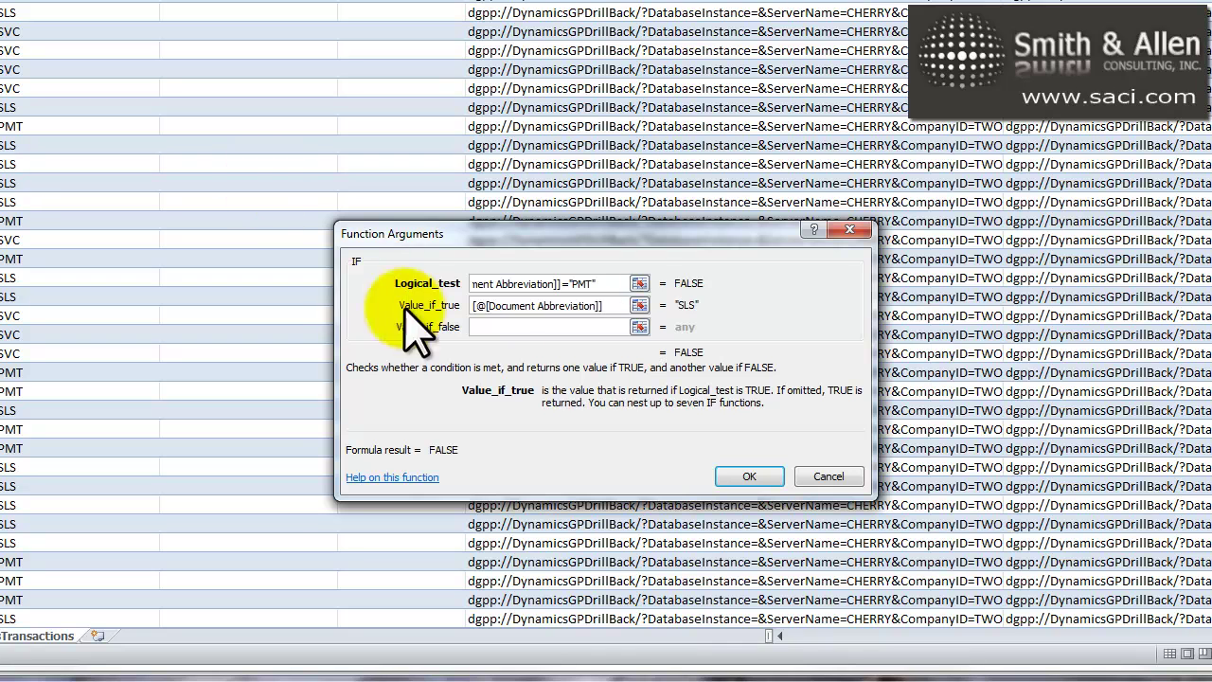
pyautogui.moveTo(606, 305); pyautogui.dragTo(431, 305)
pyautogui.write('"CR"')
pyautogui.press('Tab')
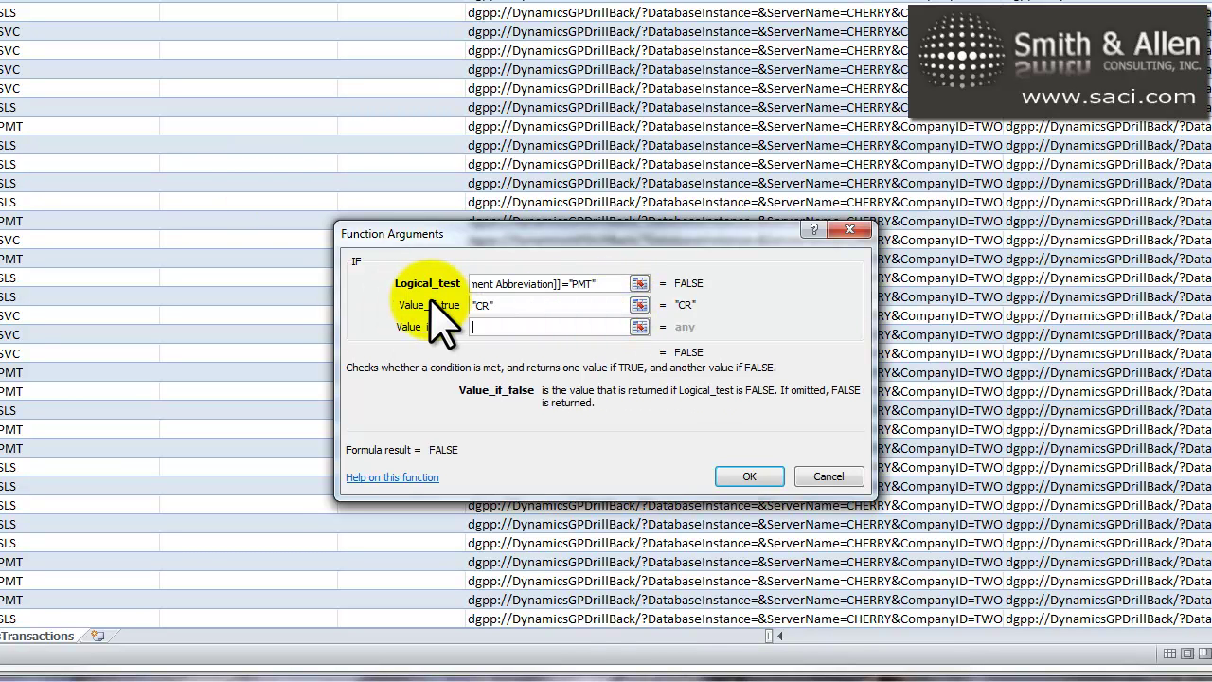
pyautogui.write('DER"')
pyautogui.press('Tab')
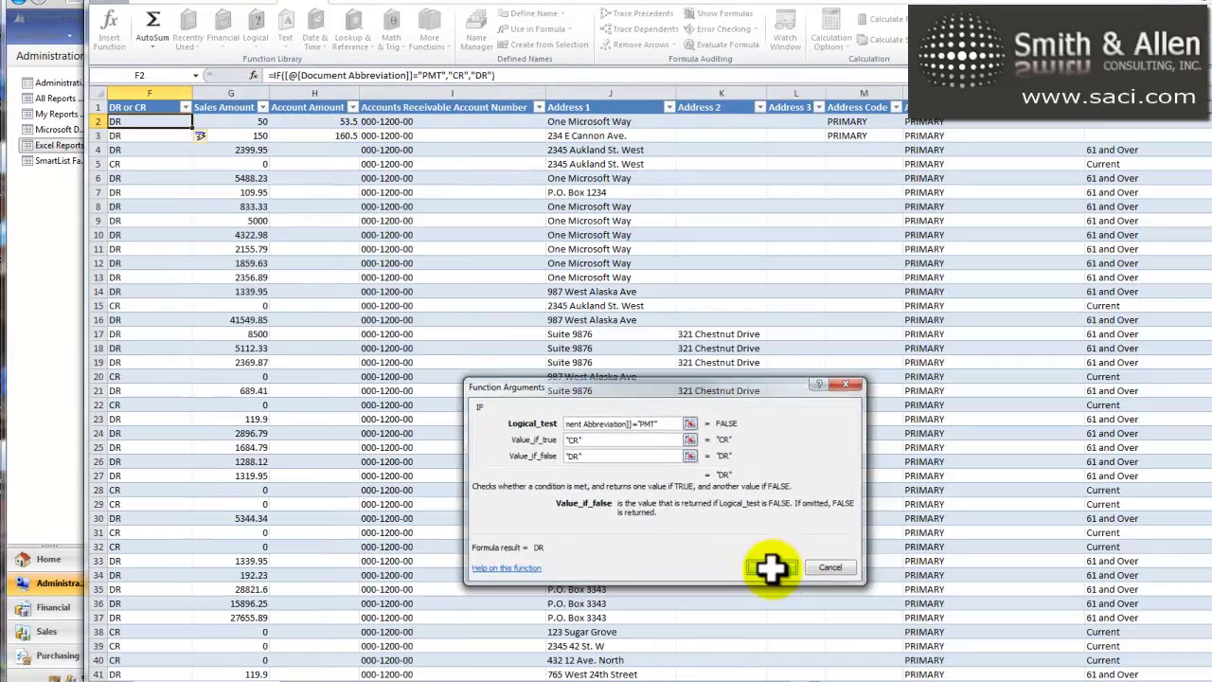
pyautogui.click(767, 548)
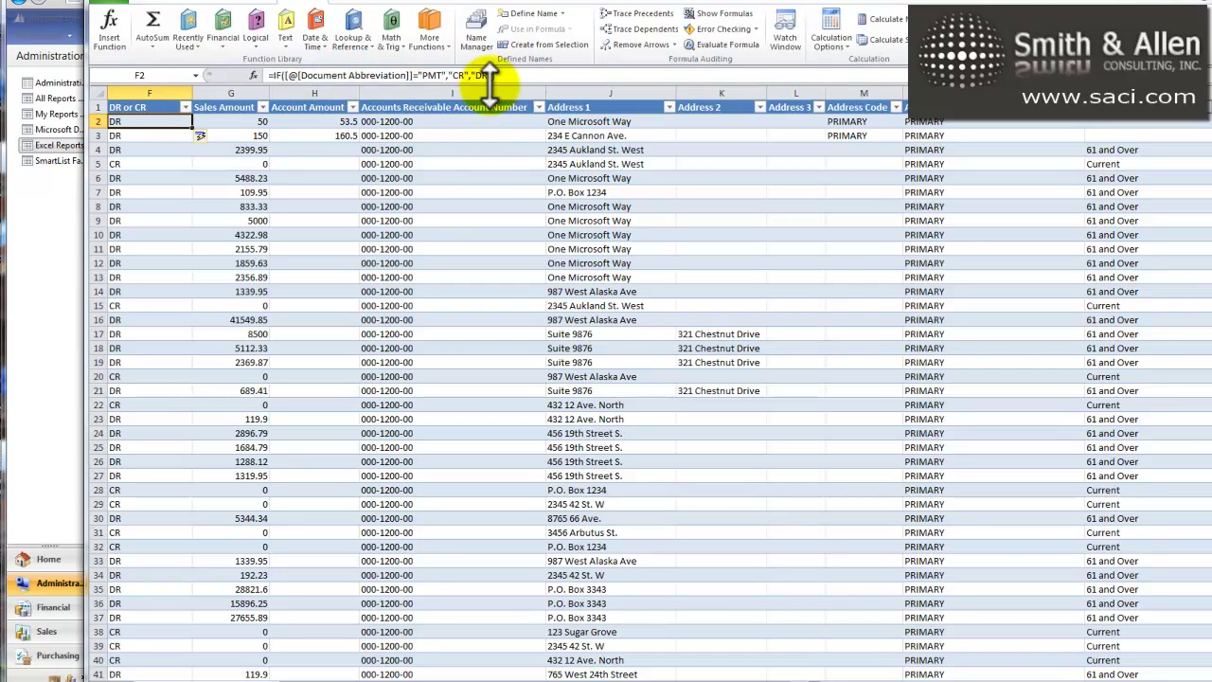
# - Extend the F2 formula with nested IFs on Document Abbreviation so "PMT", "RTN" and "CR" return "CR" and anything else returns "DR"
pyautogui.moveTo(493, 76); pyautogui.dragTo(301, 90)
pyautogui.write('=IF([@[Document Abbreviation]]="PMT","CR", IF([@[Document Abbreviation]]="RTN","CR",IF([@[Document Abbreviation]]="CR","CR","DR")))')
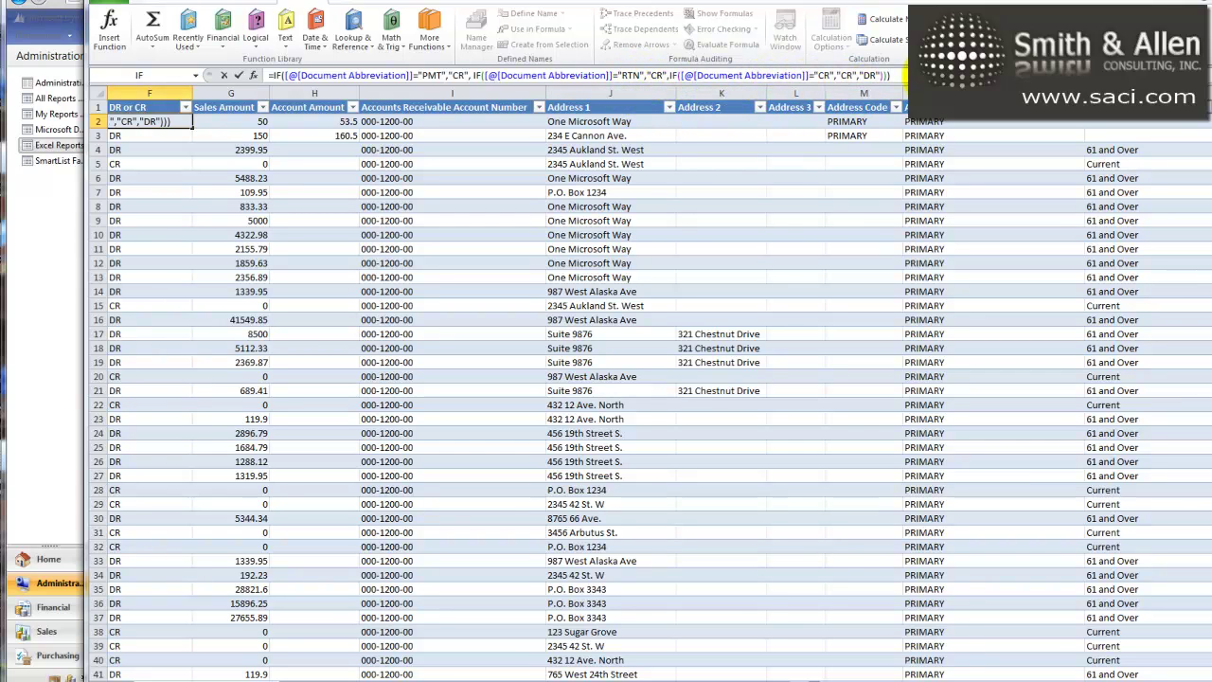
pyautogui.press('Return')
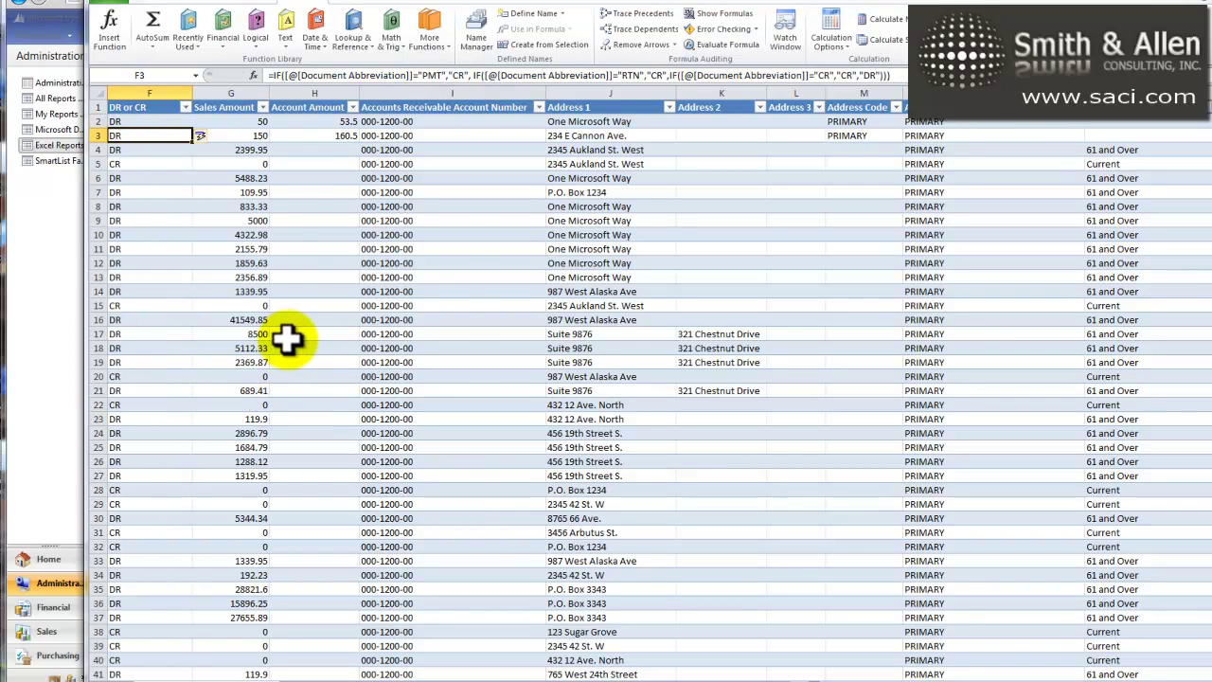
# - Insert another table column before Sales Amount and name its header "Unapplied"
pyautogui.click(219, 91)
pyautogui.rightClick(222, 94)
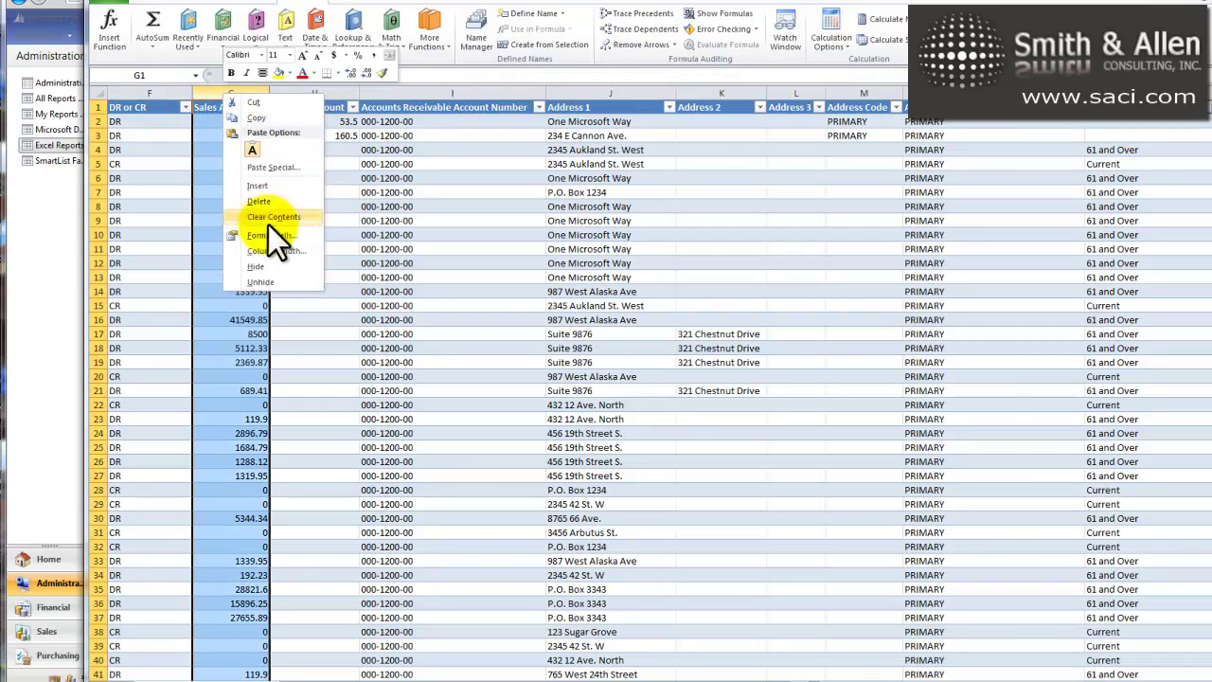
pyautogui.click(263, 184)
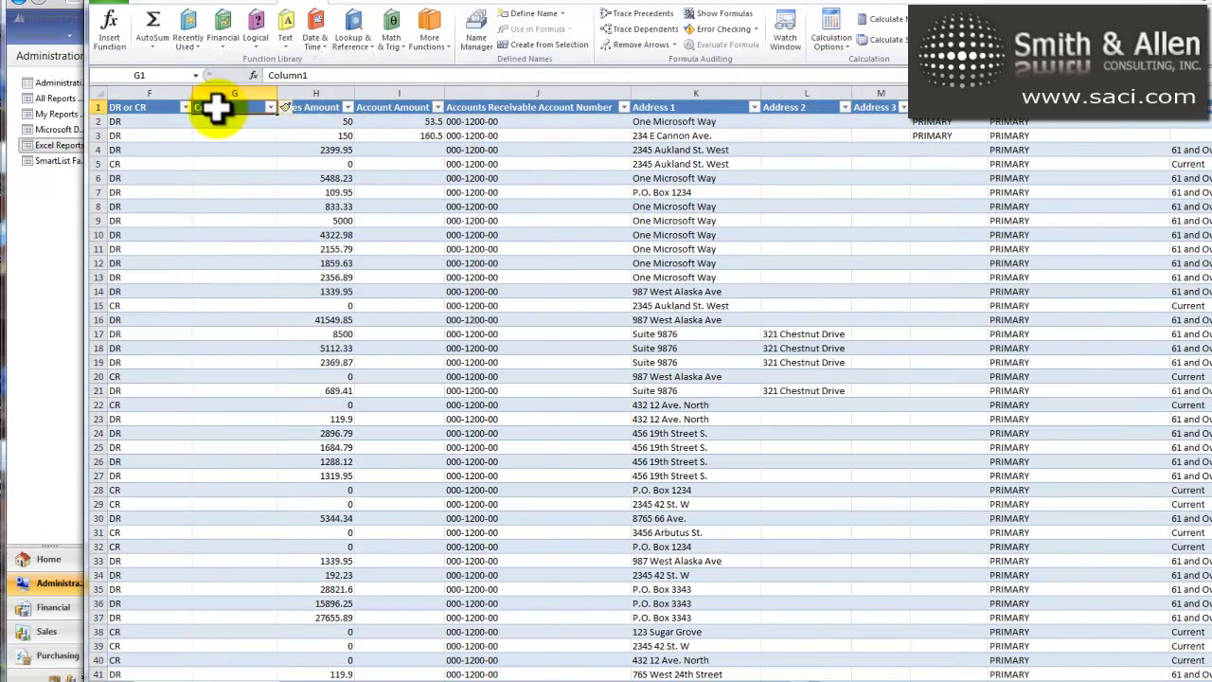
pyautogui.write('Unapplied')
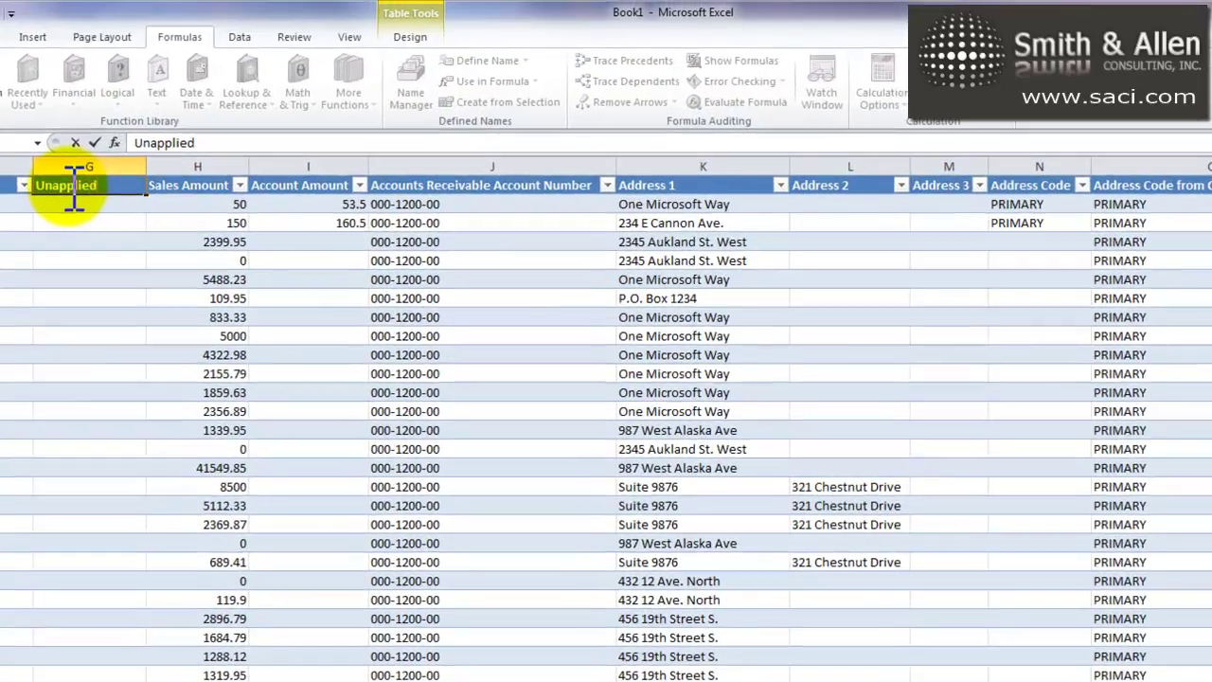
pyautogui.press('Return')
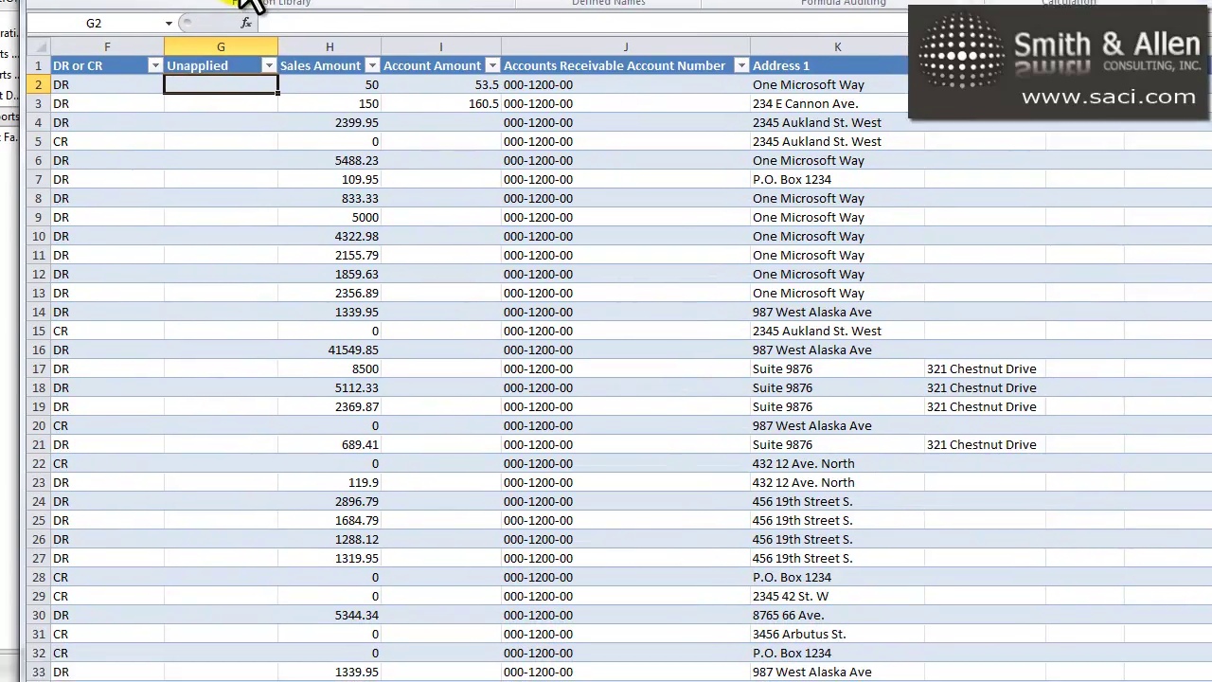
# - Start an IF function in cell G2 of the Unapplied column with the logical test [@[DR or CR]]="DR"
pyautogui.click(115, 81)
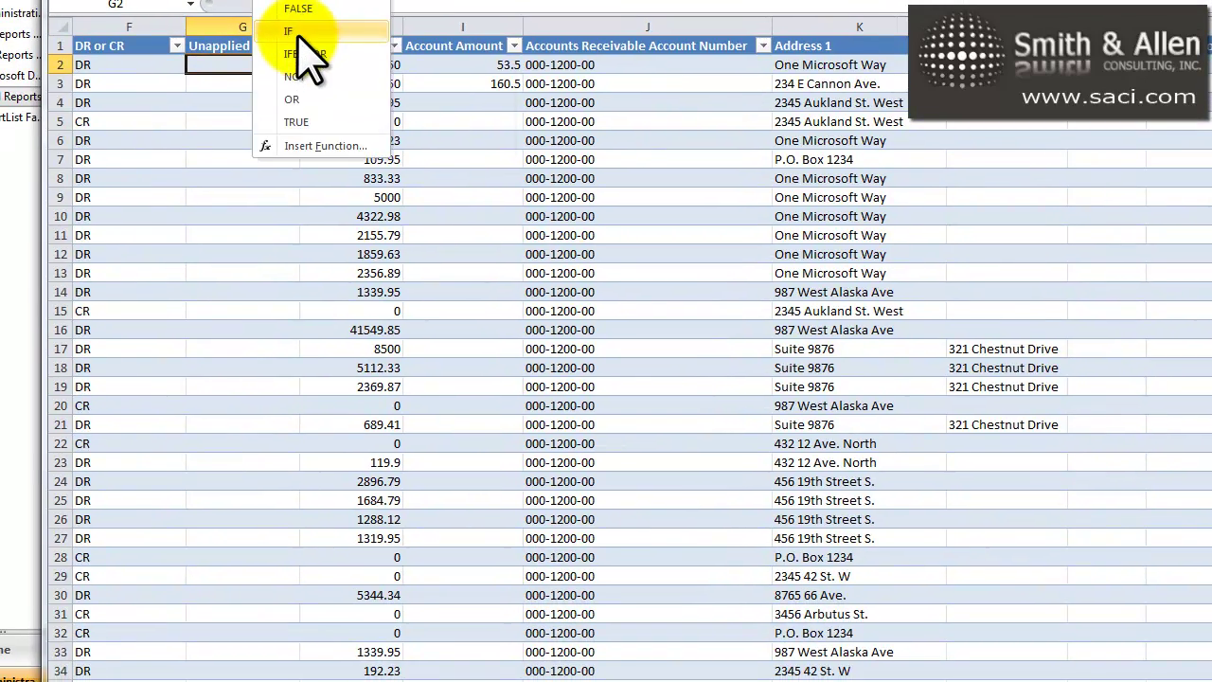
pyautogui.click(294, 31)
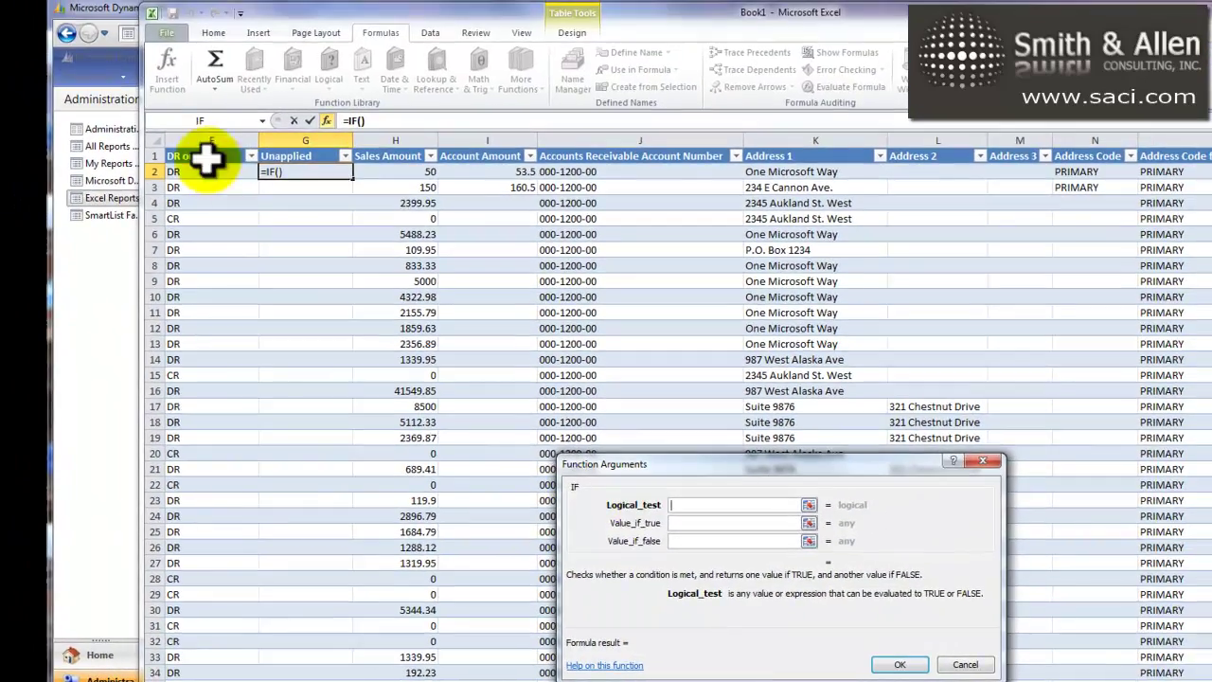
pyautogui.click(197, 168)
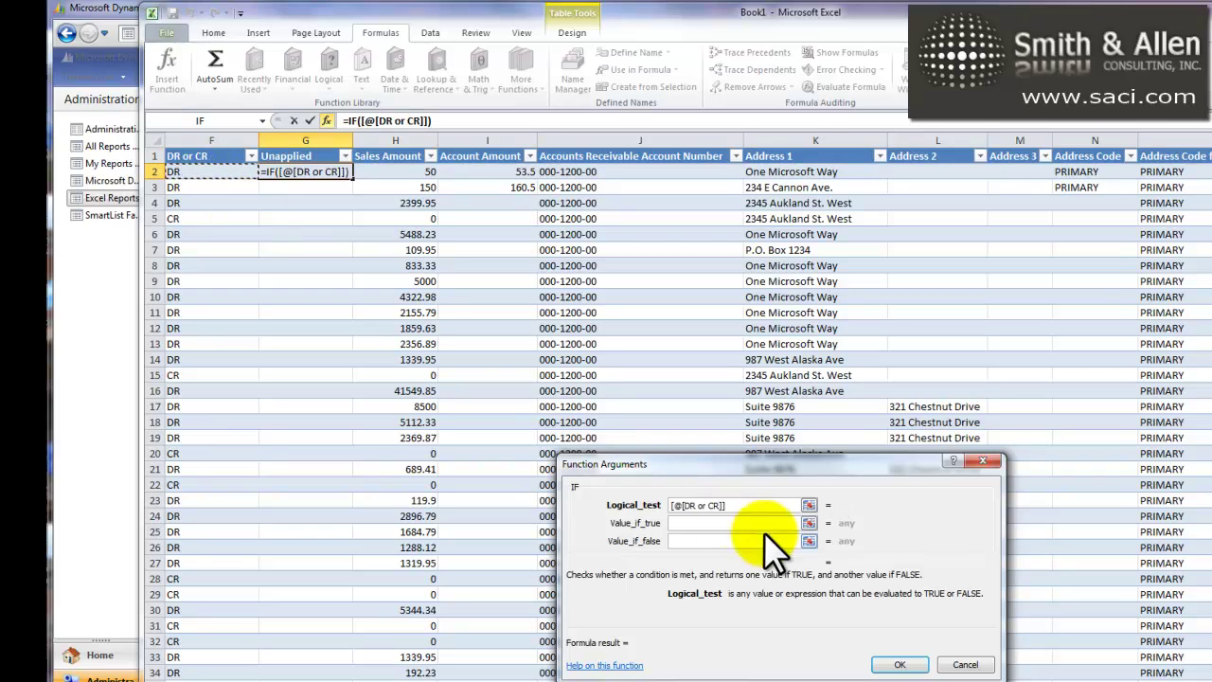
pyautogui.write('=')
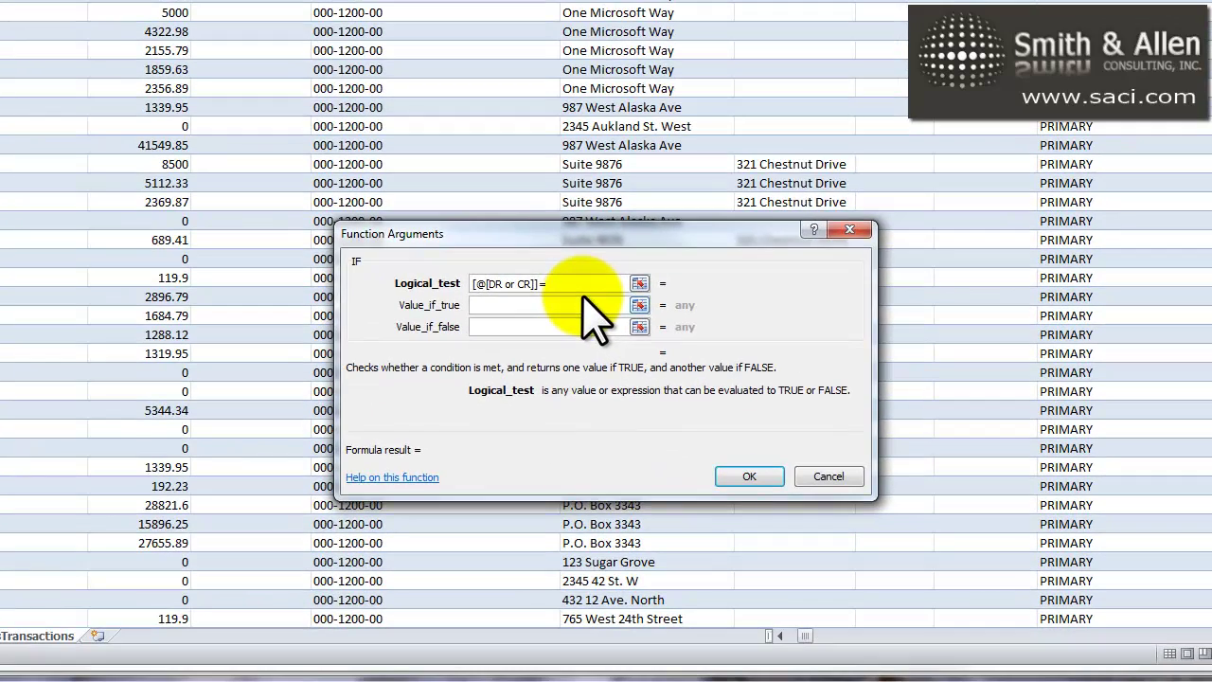
pyautogui.write('"DR"')
# - Set the IF function's value if true to row 2 of the Current Trx Amount column, [@[Current Trx Amount]]
pyautogui.click(583, 299)
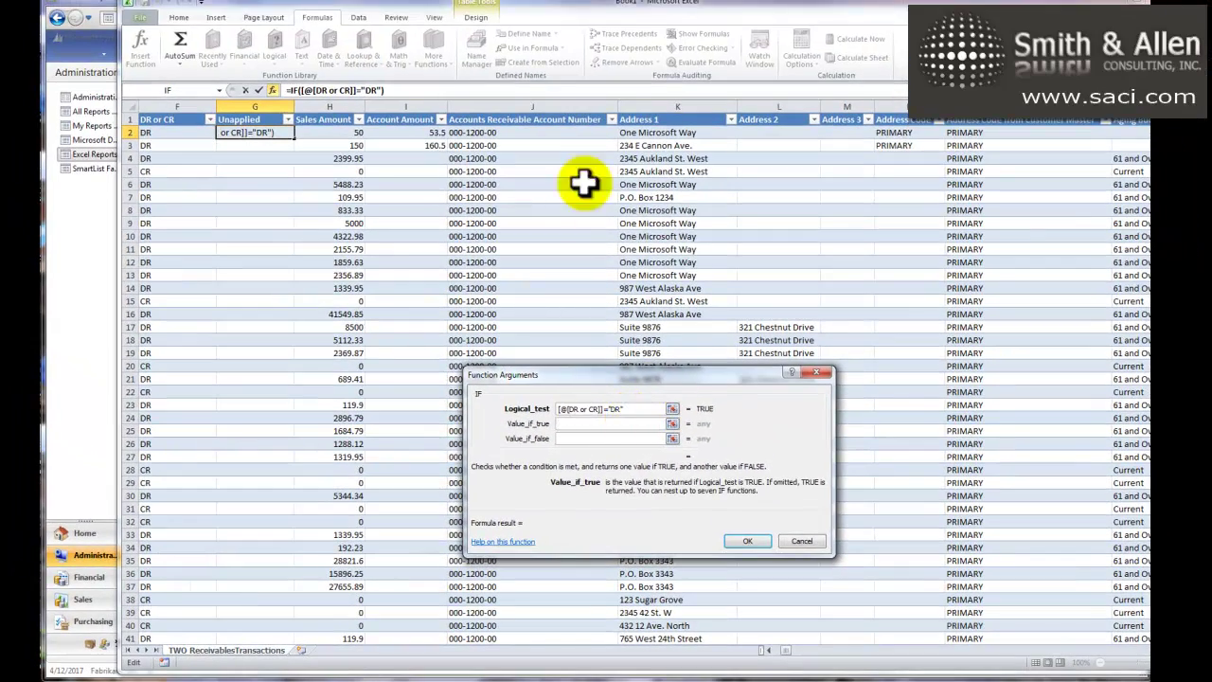
pyautogui.click(568, 136)
pyautogui.press('Right')
pyautogui.press('Right')
pyautogui.press('Right')
pyautogui.press('Right')
pyautogui.press('Right')
pyautogui.press('Right')
pyautogui.press('Right')
pyautogui.press('Right')
pyautogui.press('Right')
pyautogui.press('Right')
pyautogui.press('Right')
pyautogui.press('Right')
pyautogui.press('Right')
pyautogui.press('Right')
pyautogui.press('Right')
pyautogui.press('Right')
pyautogui.press('Right')
pyautogui.press('Right')
pyautogui.press('Right')
pyautogui.press('Right')
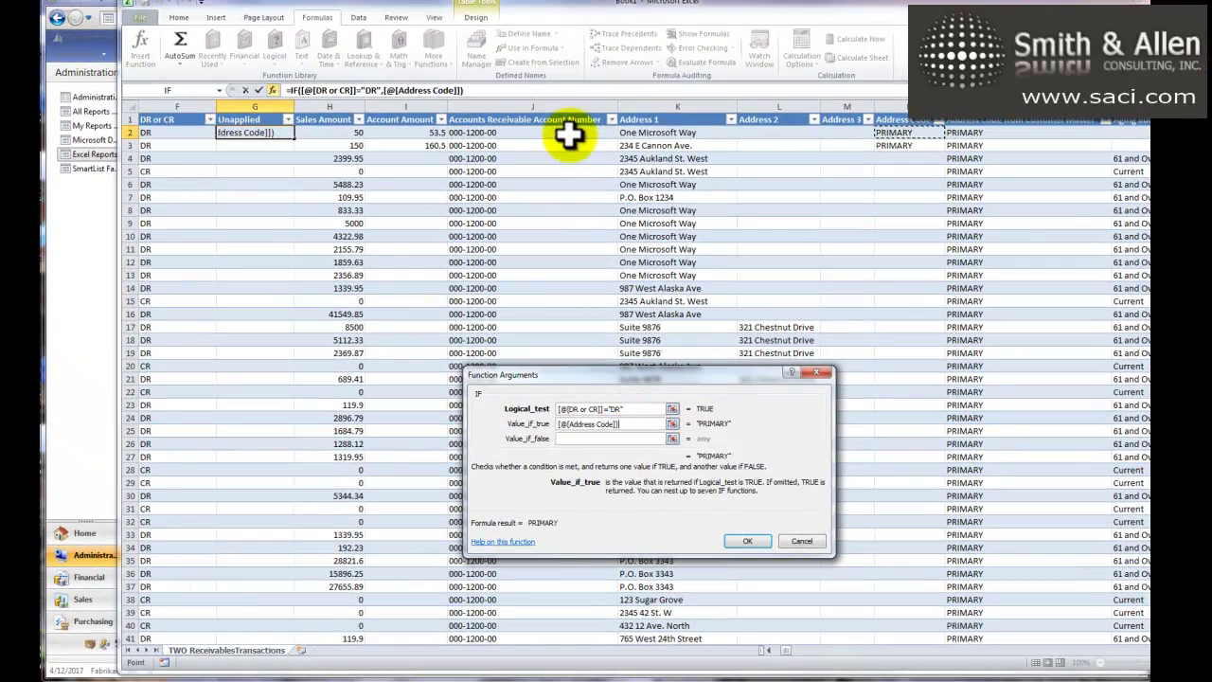
pyautogui.press('Right')
pyautogui.press('Right')
pyautogui.press('Right')
pyautogui.press('Right')
pyautogui.press('Right')
pyautogui.press('Right')
pyautogui.press('Right')
pyautogui.press('Right')
pyautogui.press('Right')
pyautogui.press('Right')
pyautogui.press('Right')
pyautogui.press('Right')
pyautogui.press('Right')
pyautogui.press('Right')
pyautogui.press('Right')
pyautogui.press('Right')
pyautogui.press('Right')
pyautogui.press('Right')
pyautogui.press('Right')
pyautogui.press('Right')
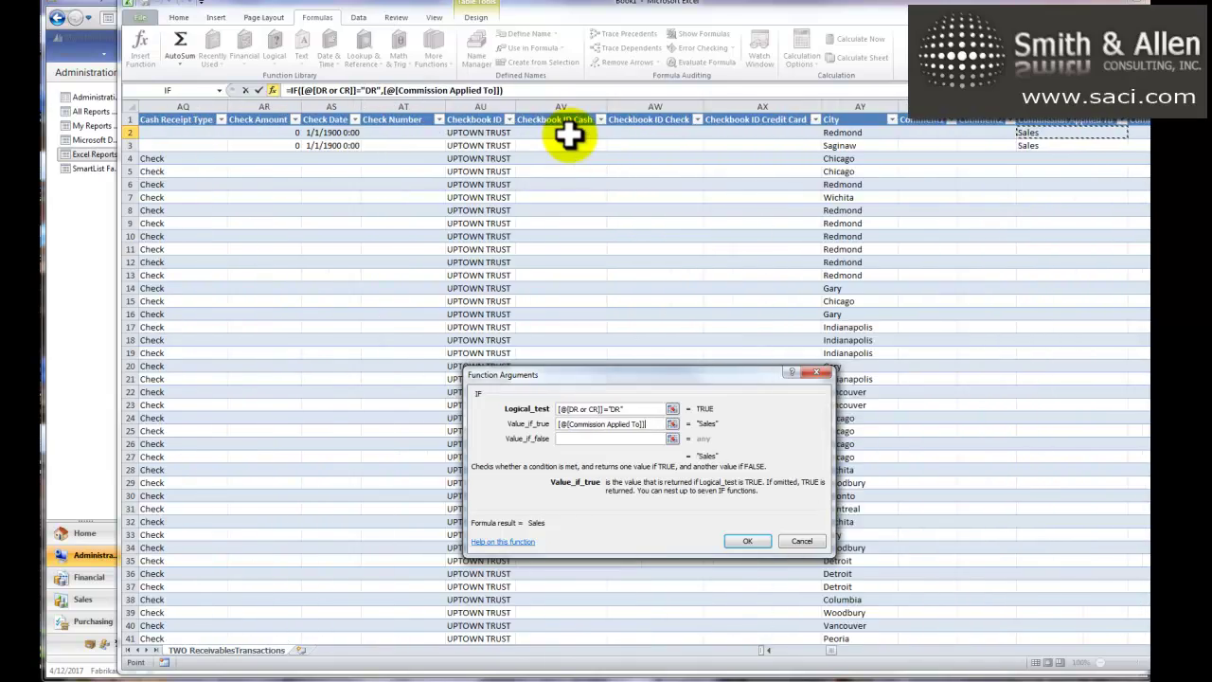
pyautogui.press('Right')
pyautogui.press('Right')
pyautogui.press('Right')
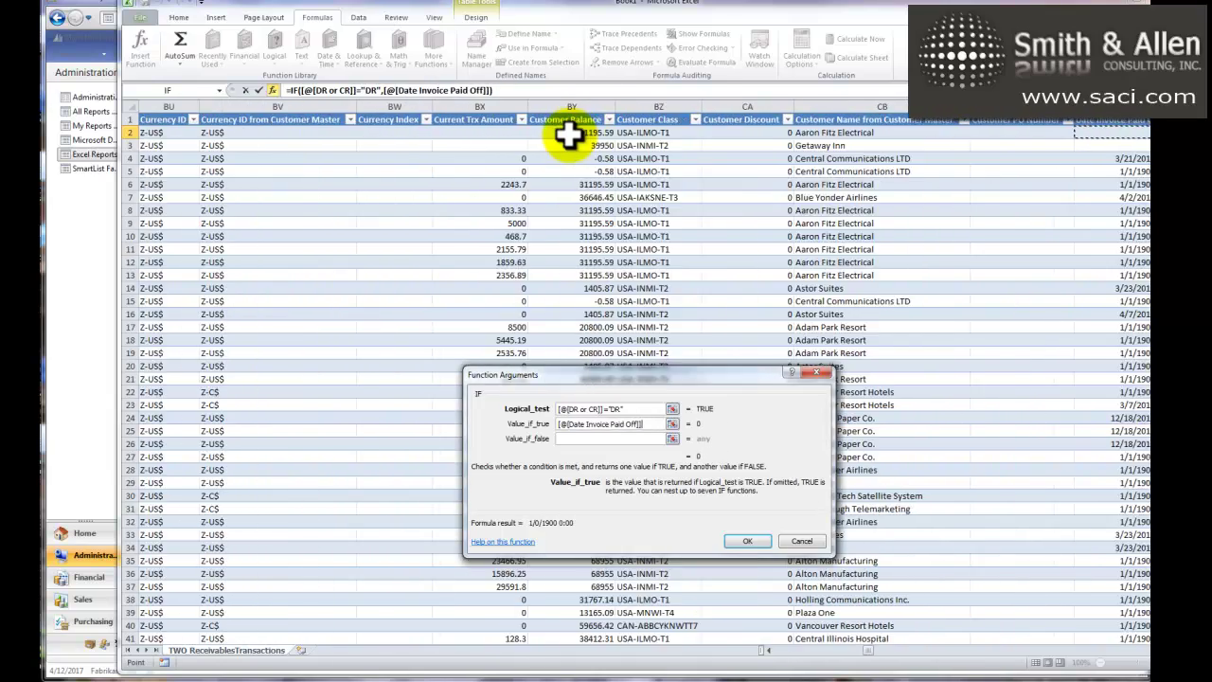
pyautogui.press('Left')
pyautogui.press('Left')
pyautogui.press('Left')
pyautogui.press('Left')
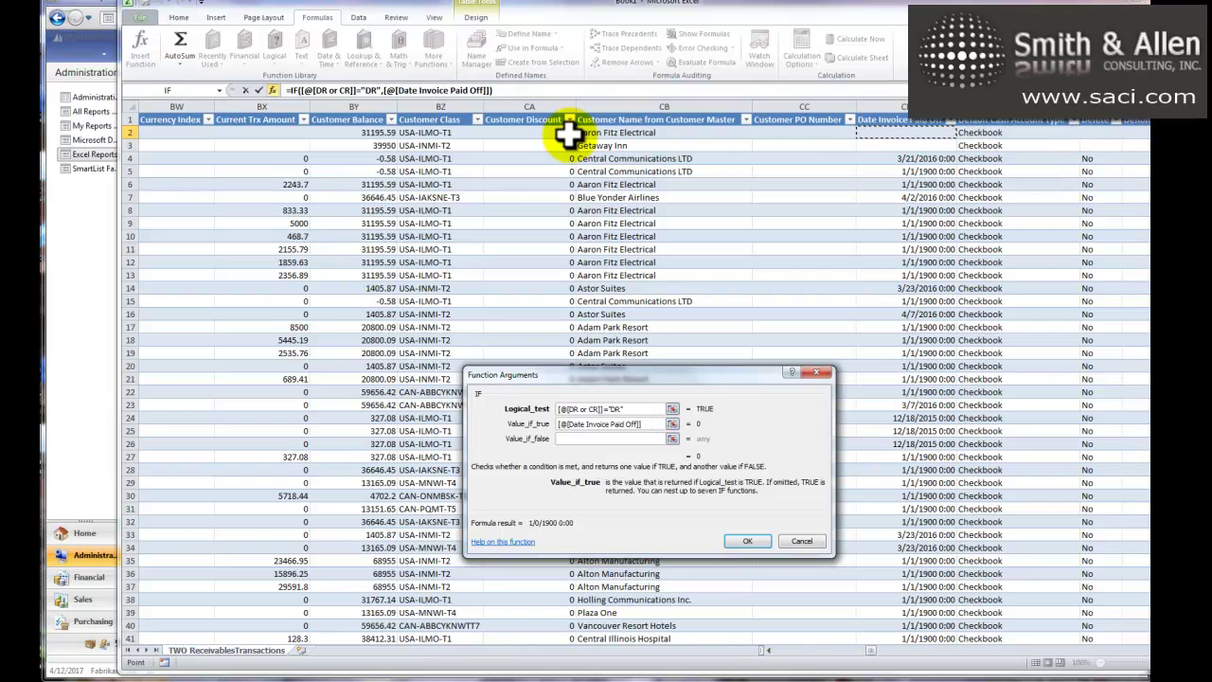
pyautogui.press('Left')
pyautogui.press('Left')
pyautogui.press('Left')
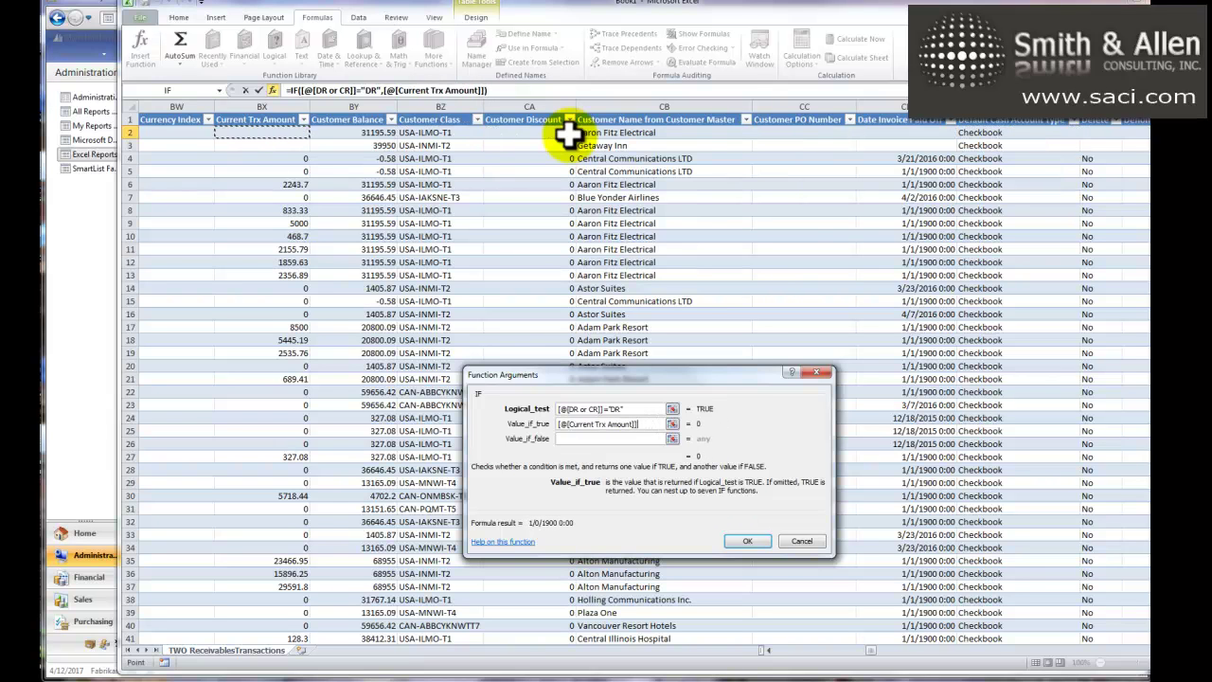
# - Complete the IF function with [@[Current Trx Amount]]*-1 as the value if false
pyautogui.click(580, 437)
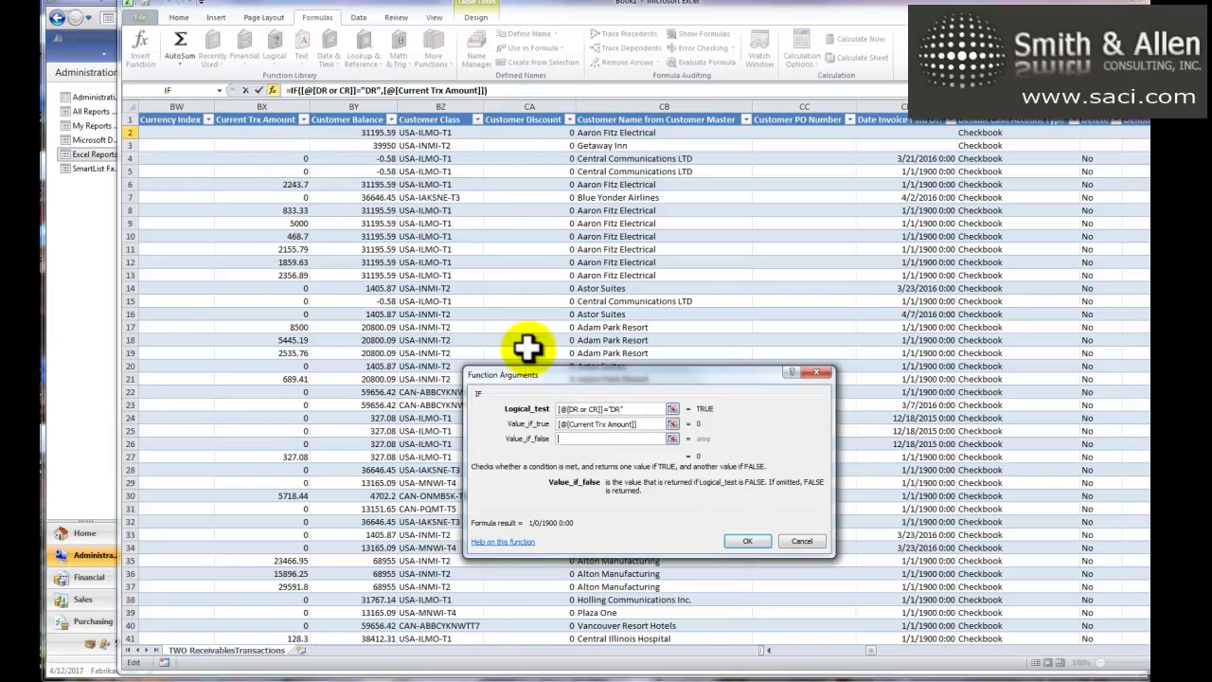
pyautogui.click(258, 133)
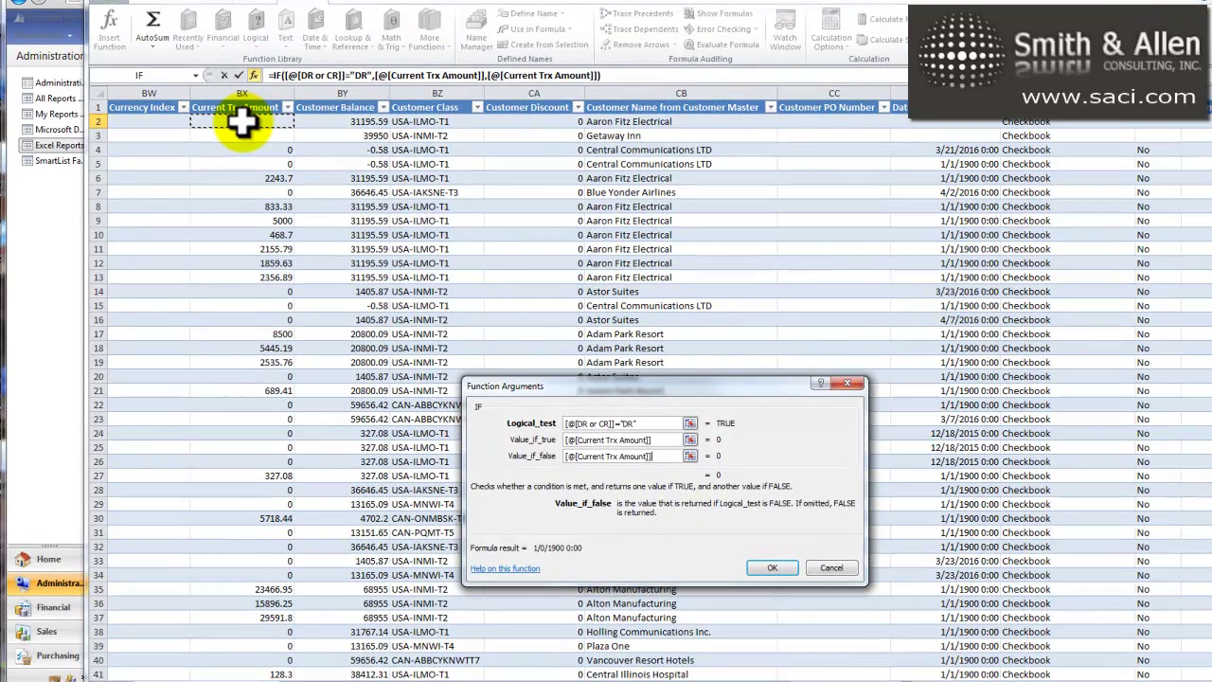
pyautogui.write('-')
pyautogui.write('*-1')
pyautogui.click(772, 567)
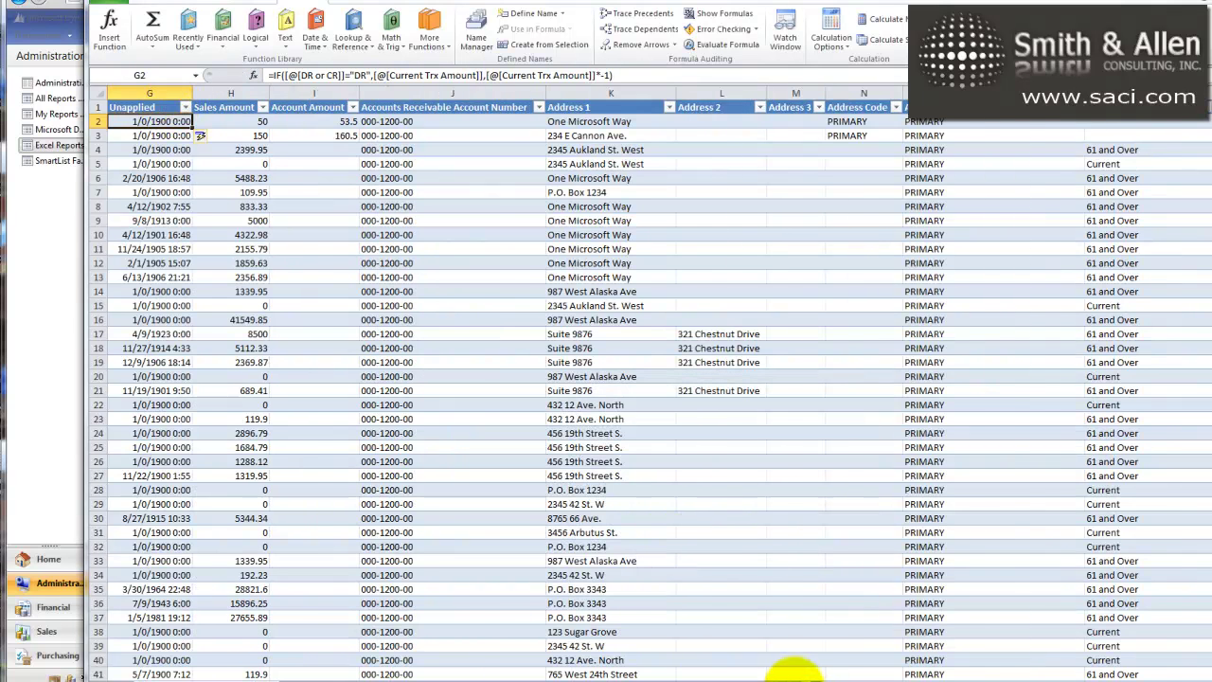
# - Format the Unapplied column as Currency with two decimals, no symbol, and negative numbers in red parentheses
pyautogui.hscroll(-2, 812, 676)
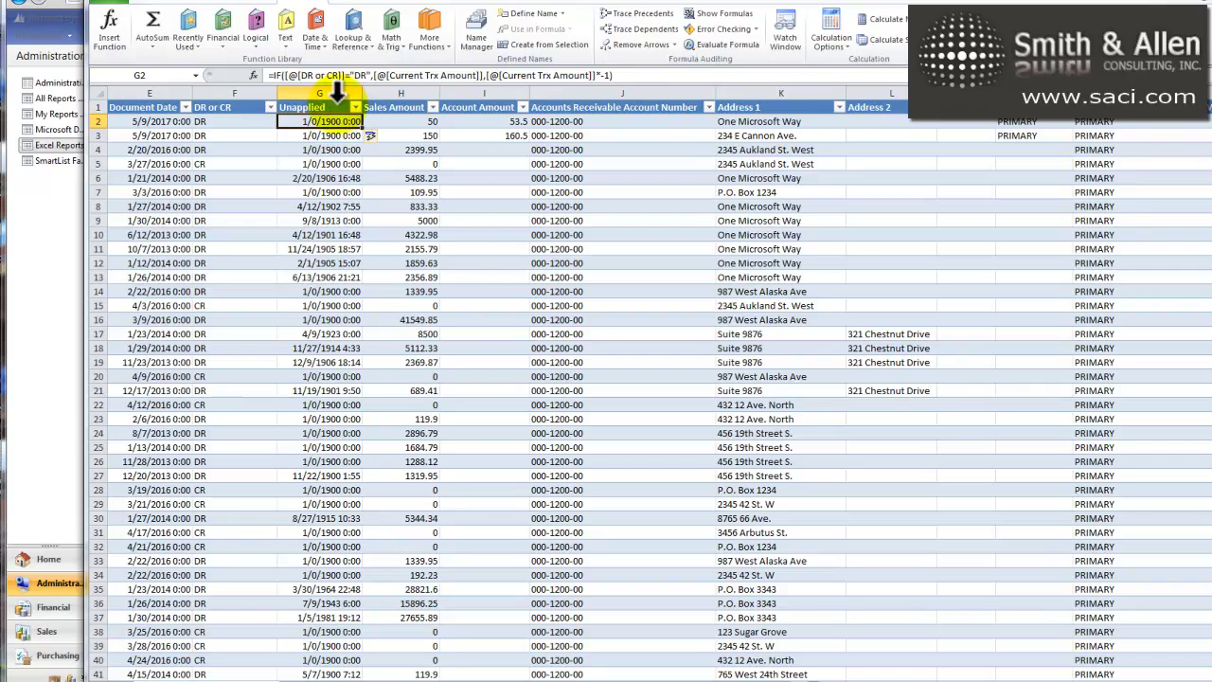
pyautogui.click(339, 105)
pyautogui.rightClick(338, 103)
pyautogui.click(384, 348)
pyautogui.click(233, 258)
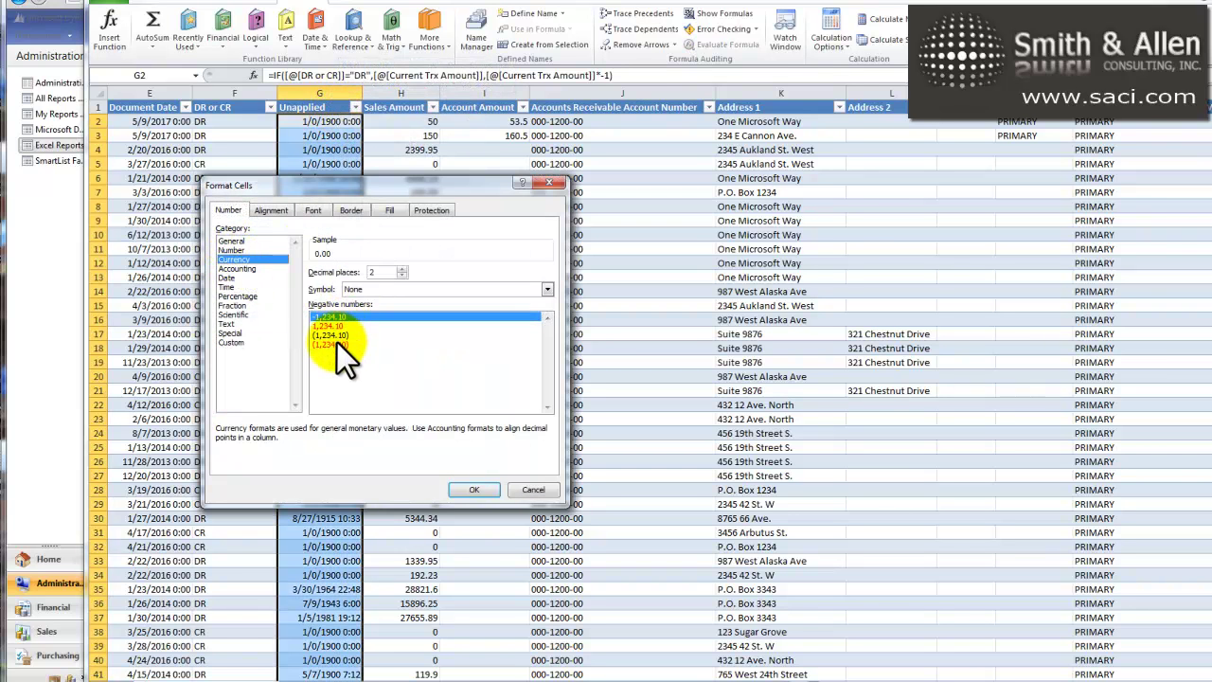
pyautogui.click(337, 344)
pyautogui.click(474, 489)
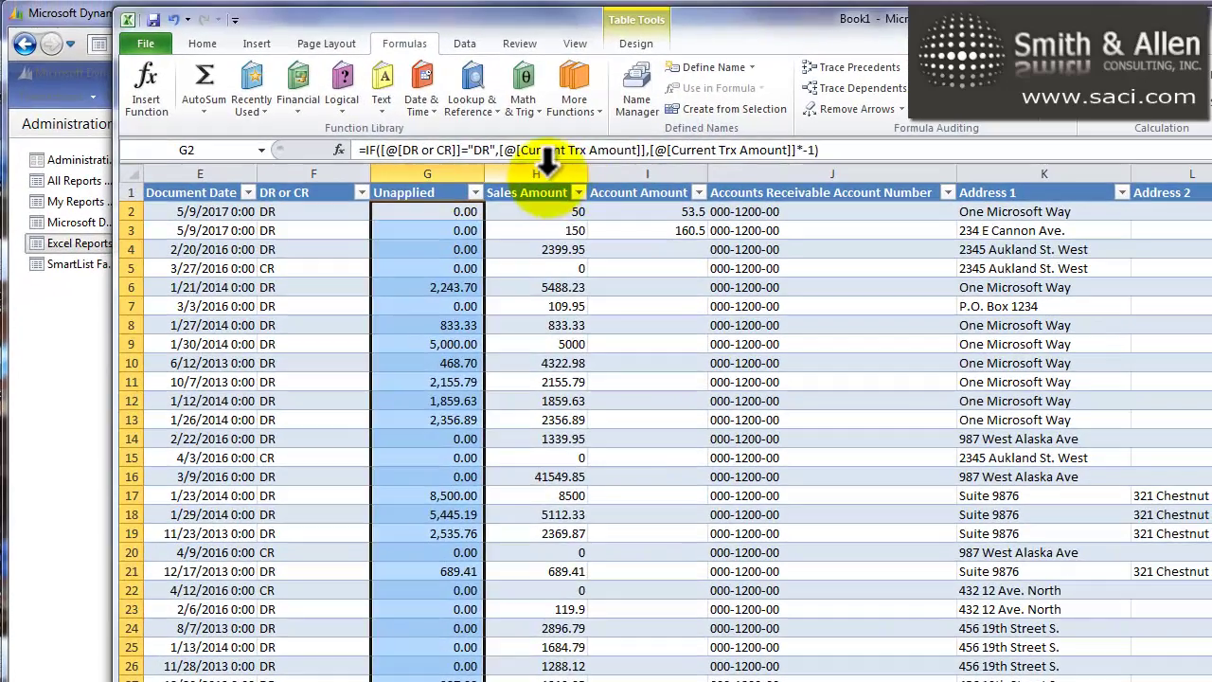
# - Insert a table column before Sales Amount and name its header "Today"
pyautogui.click(408, 92)
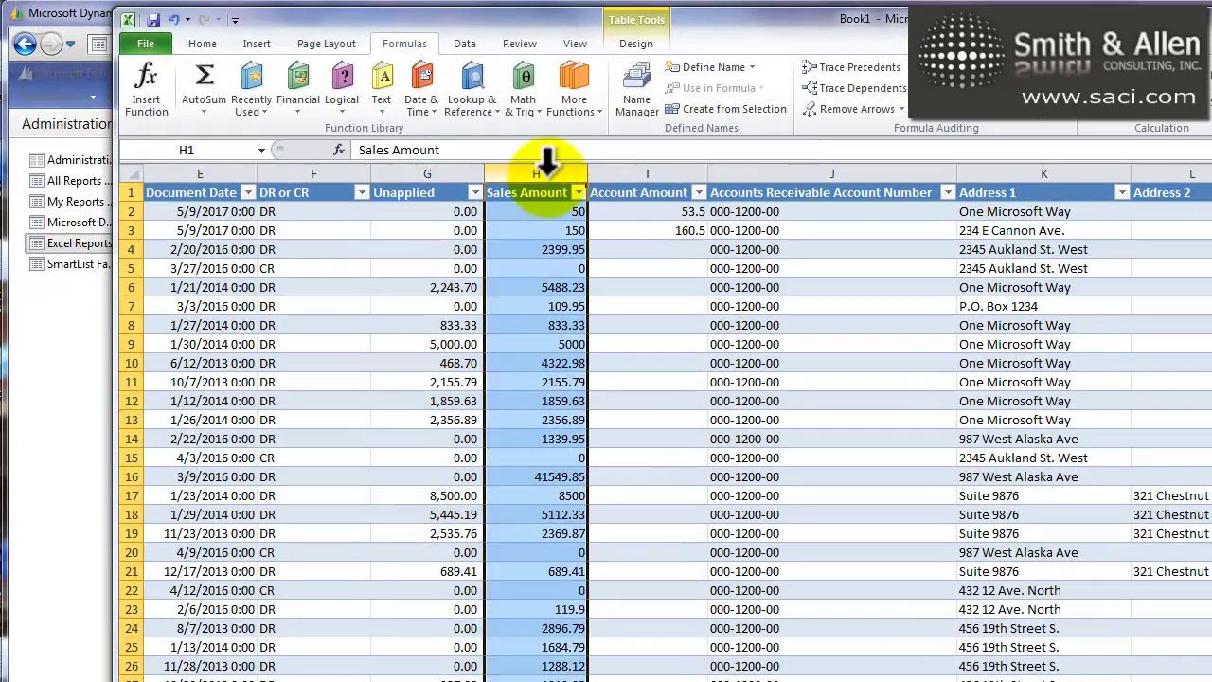
pyautogui.rightClick(547, 170)
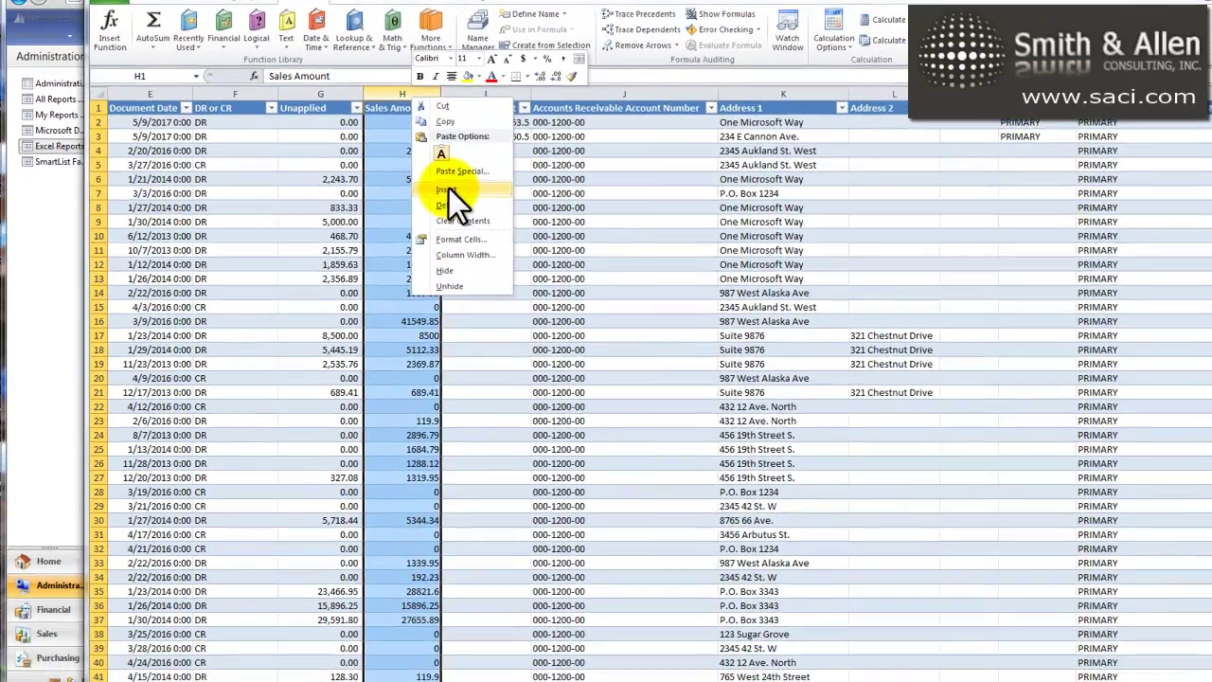
pyautogui.click(449, 188)
pyautogui.write('Today')
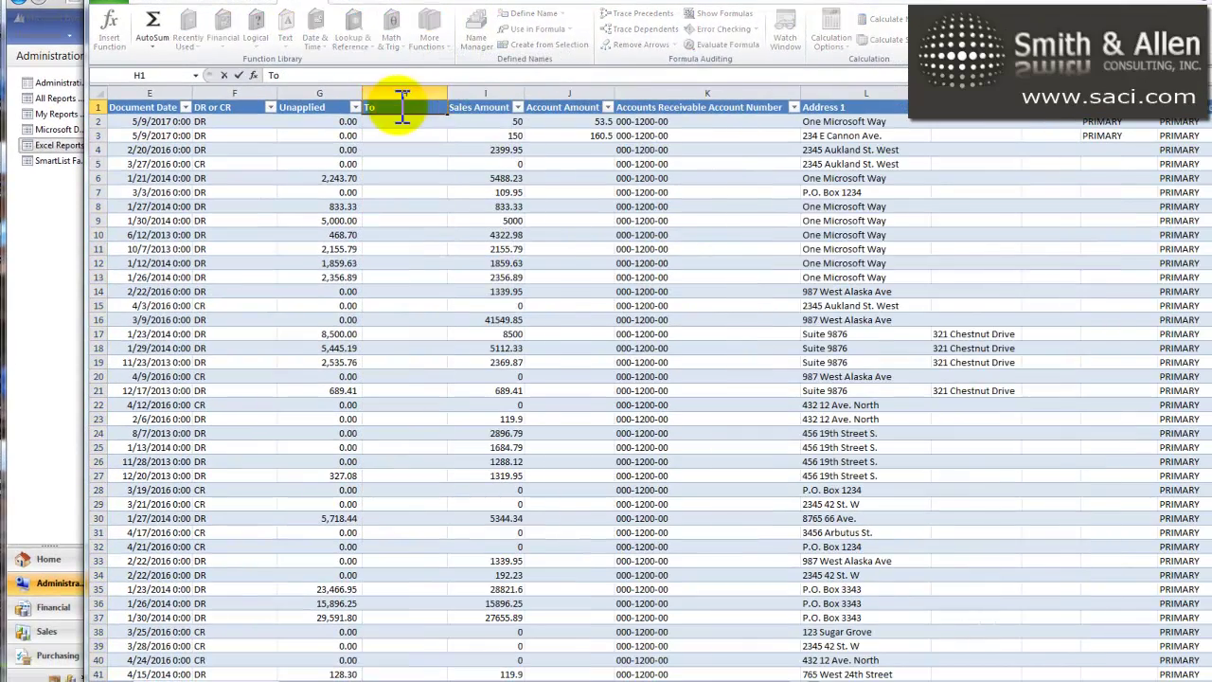
pyautogui.press('Return')
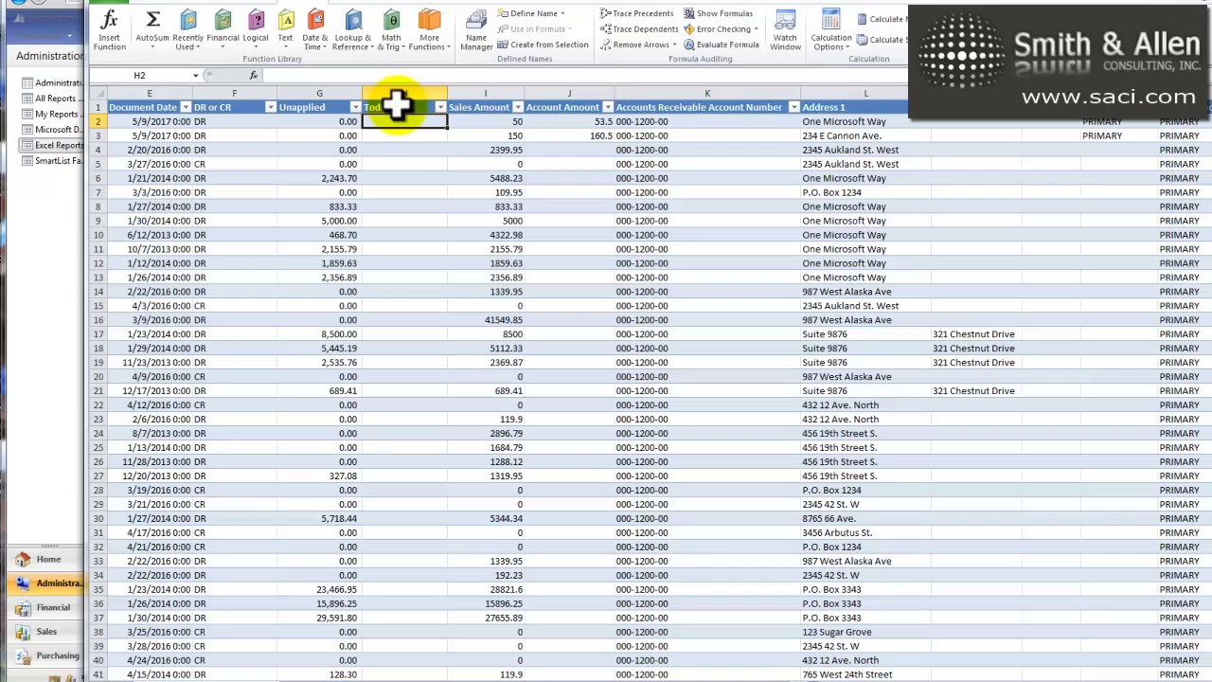
pyautogui.click(312, 37)
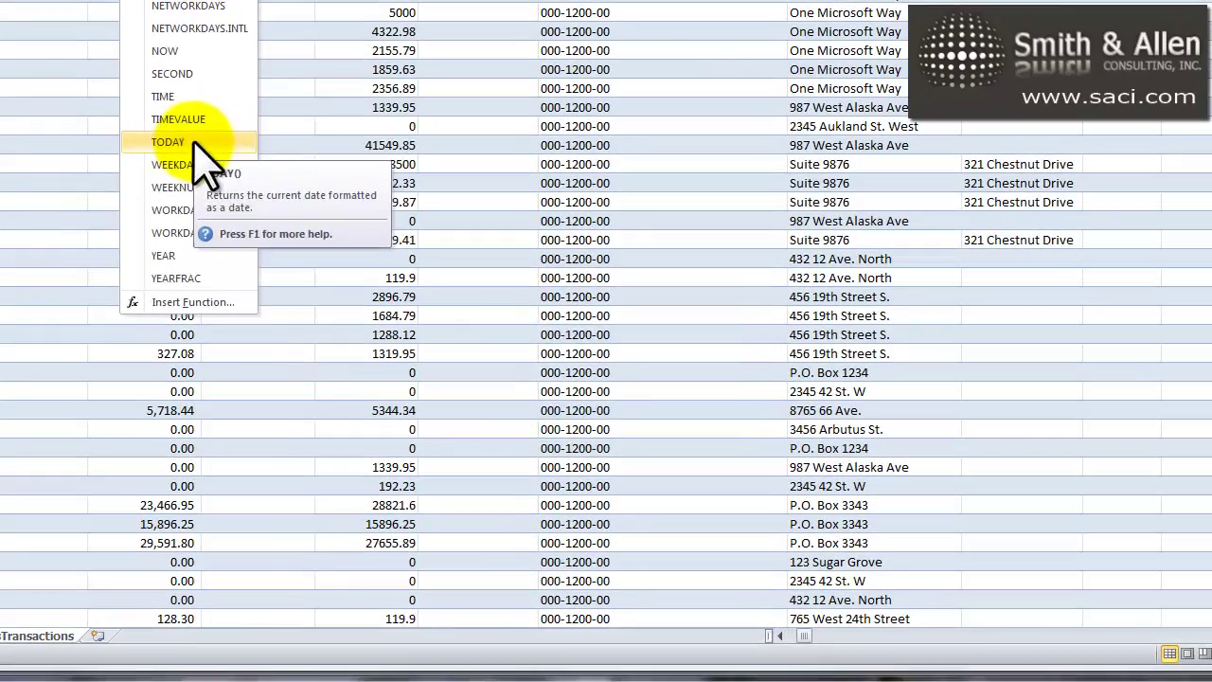
pyautogui.click(194, 144)
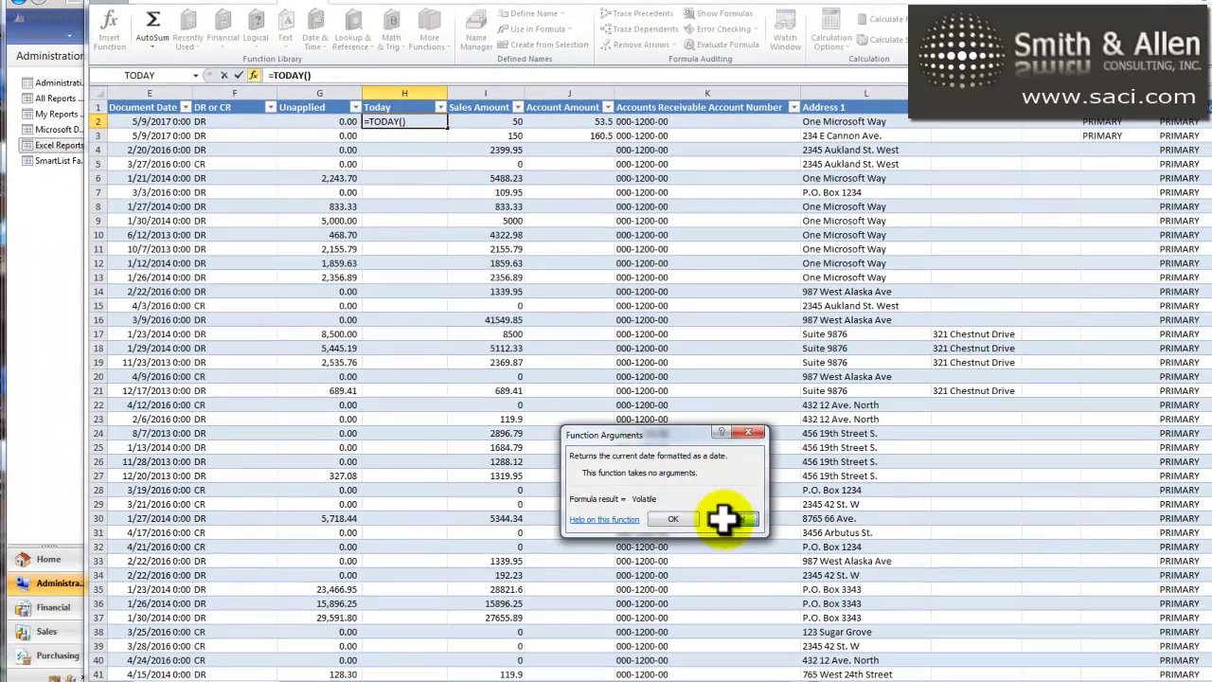
pyautogui.click(731, 519)
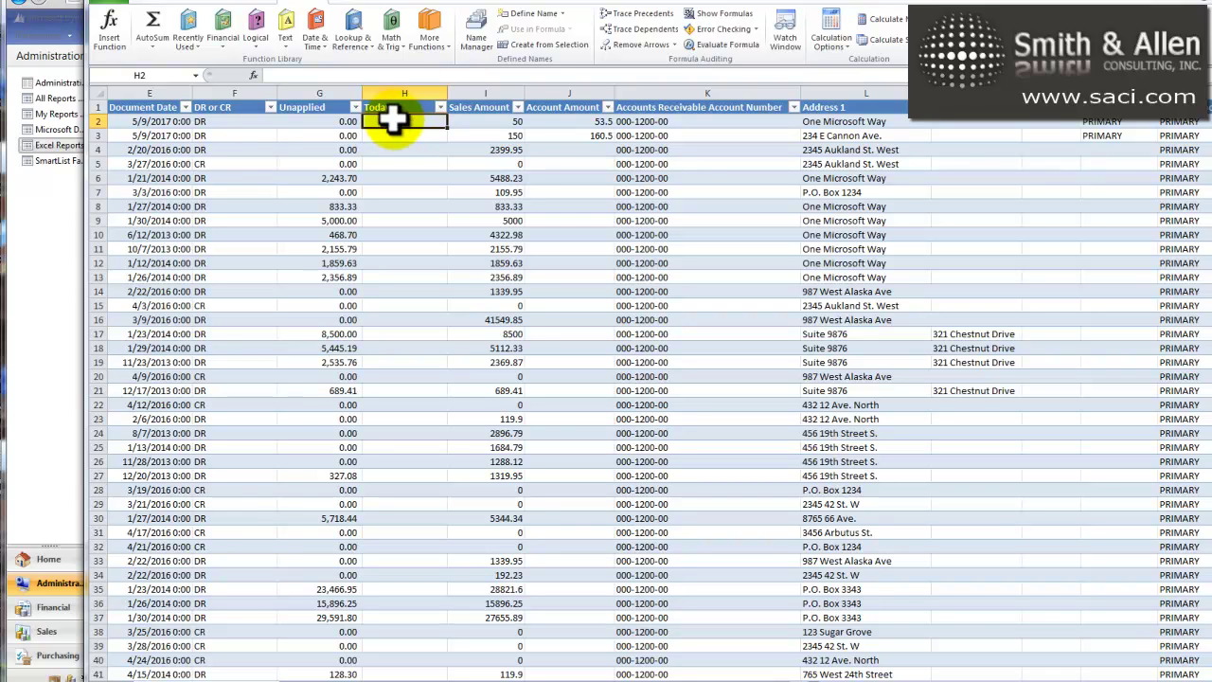
# - Insert the TODAY function in cell H2 to fill the Today column
pyautogui.click(325, 29)
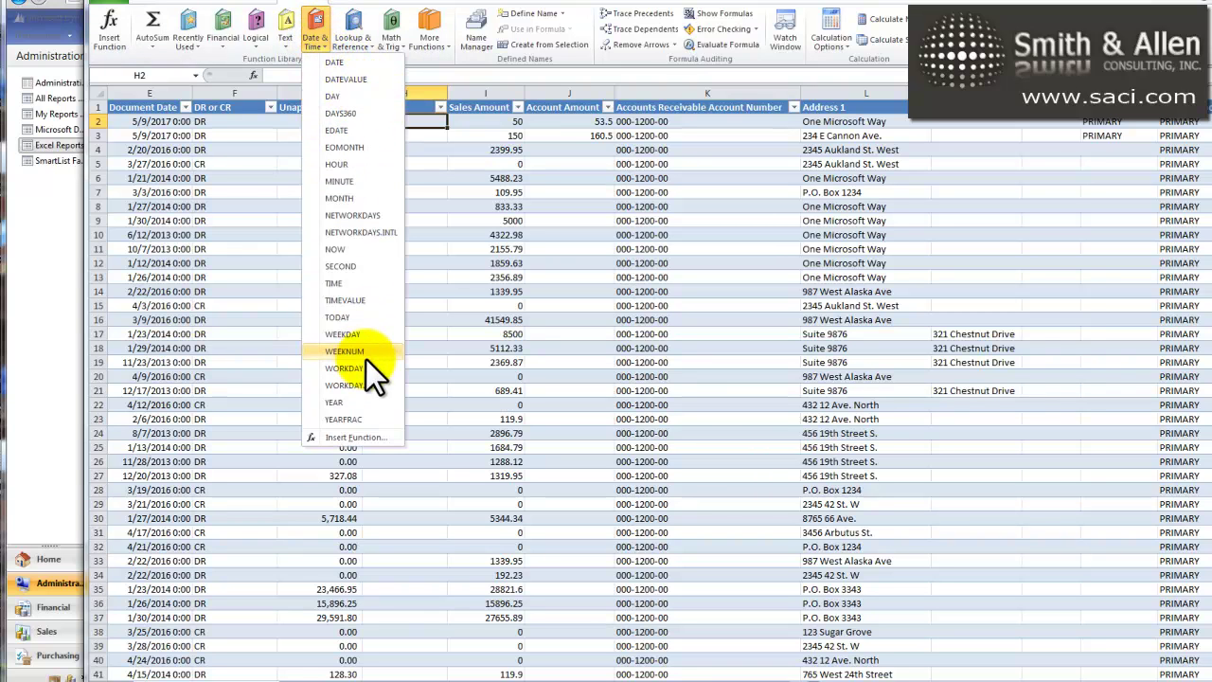
pyautogui.click(353, 317)
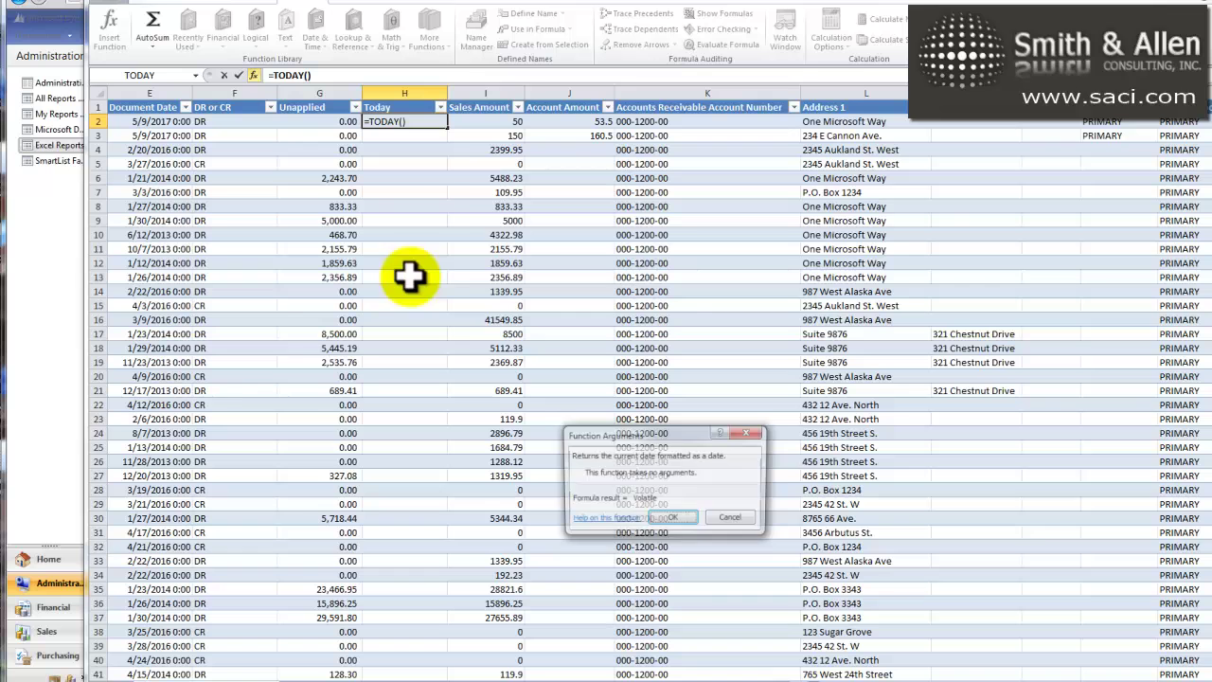
pyautogui.click(675, 519)
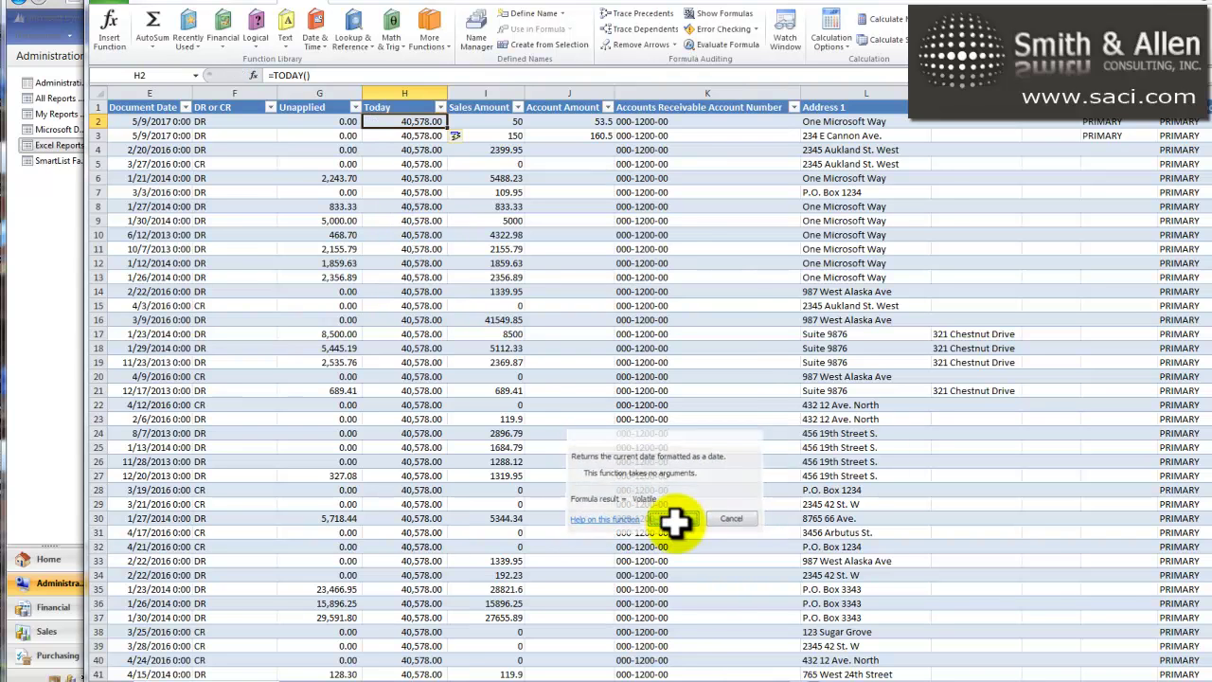
# - Format the Today column as a Date with the 3/14/01 type
pyautogui.rightClick(404, 94)
pyautogui.click(449, 234)
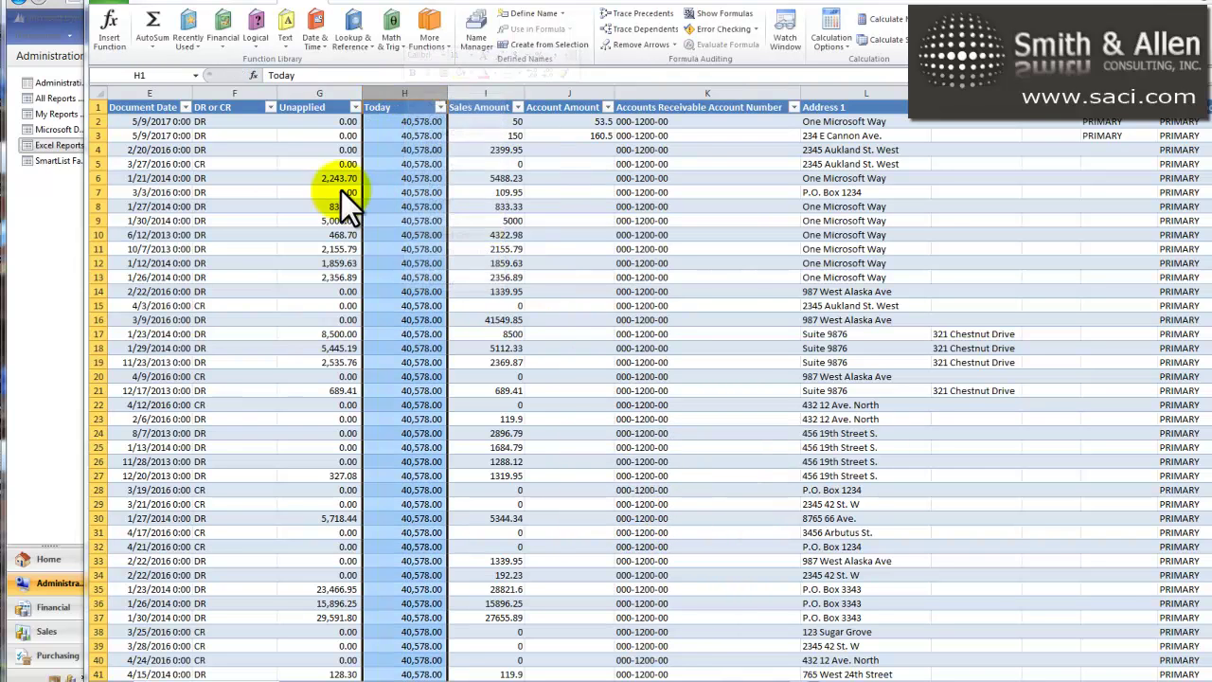
pyautogui.click(297, 161)
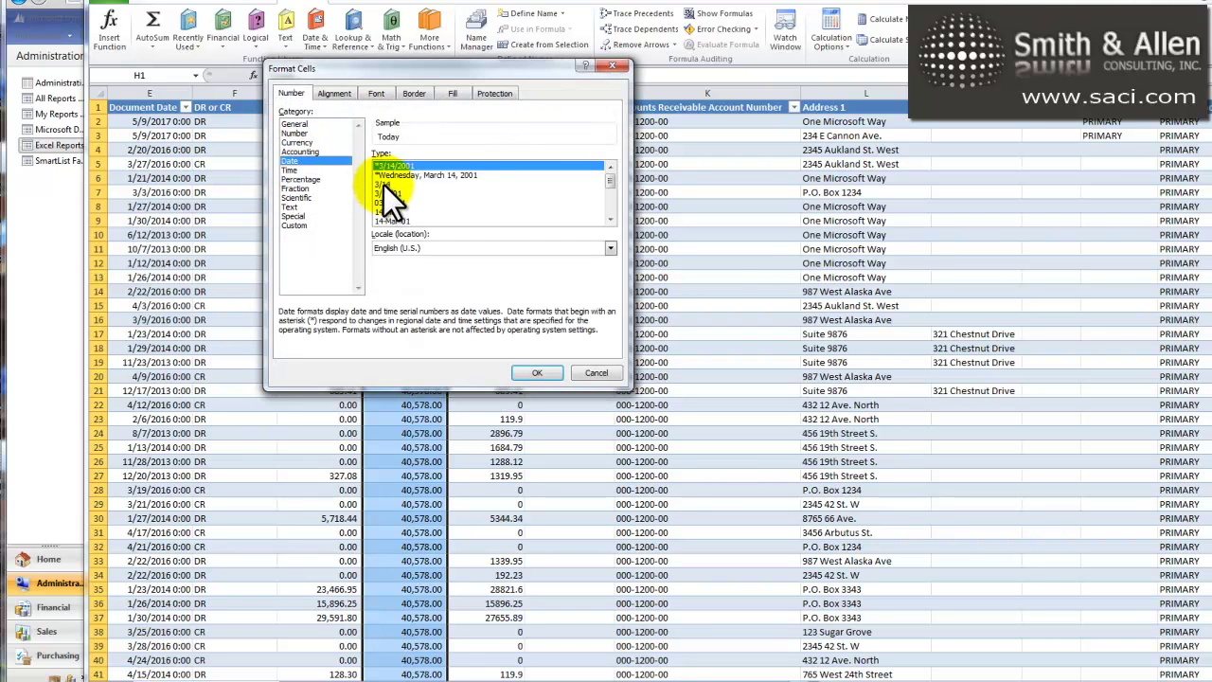
pyautogui.click(462, 193)
pyautogui.click(536, 372)
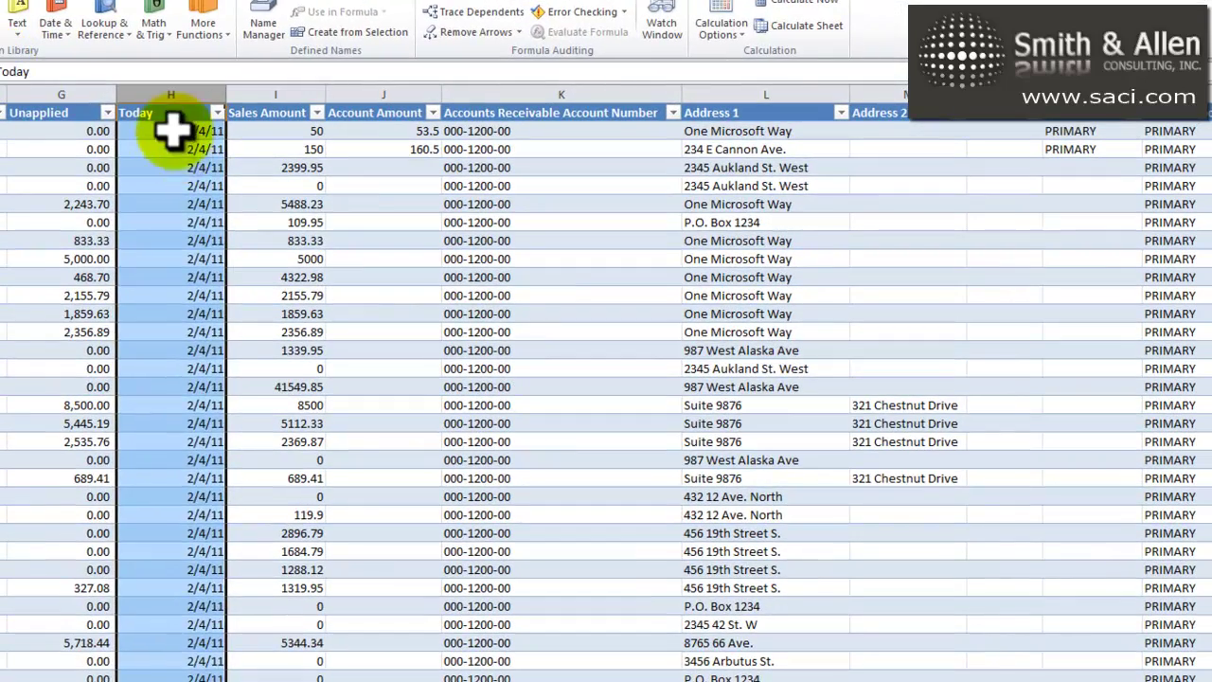
# - Try offsets of +600 and +900 days in the Today column's TODAY() formula
pyautogui.click(302, 124)
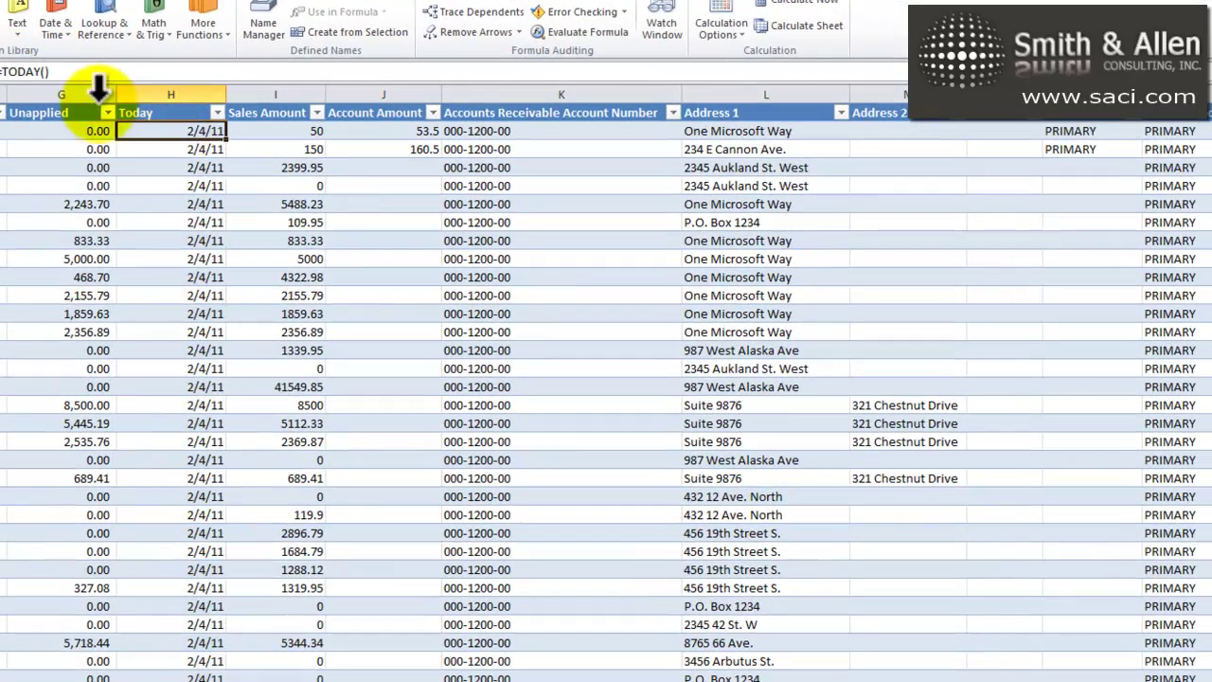
pyautogui.click(234, 75)
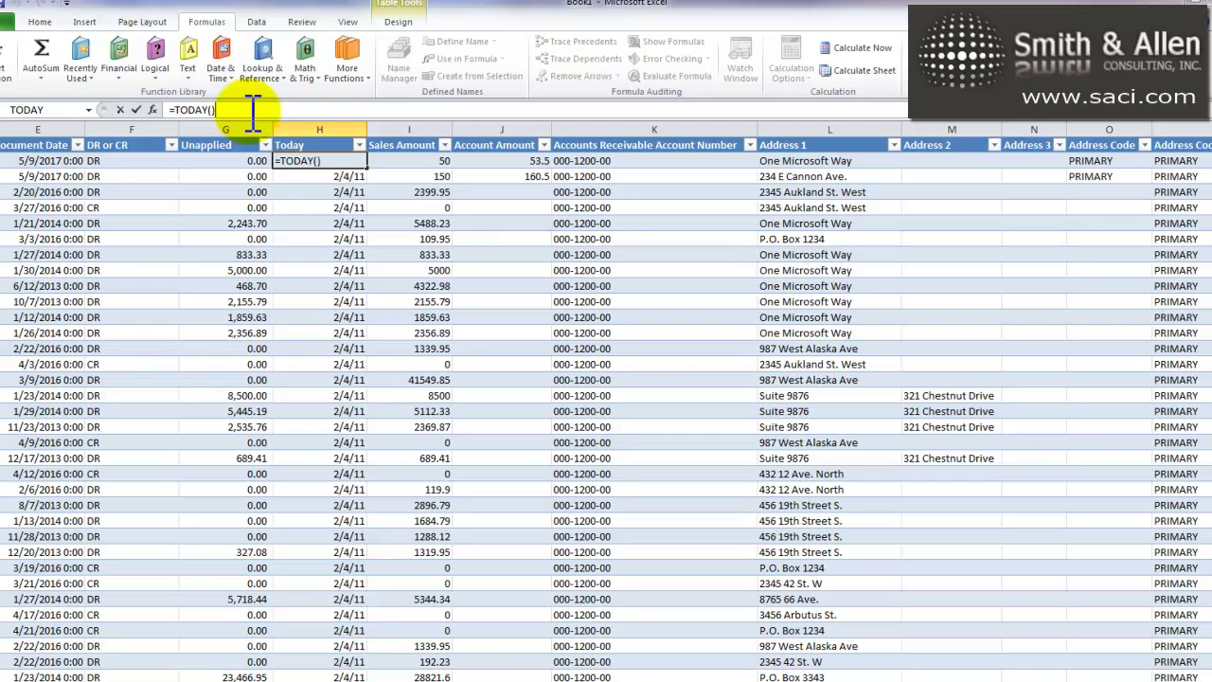
pyautogui.write('+600')
pyautogui.press('Return')
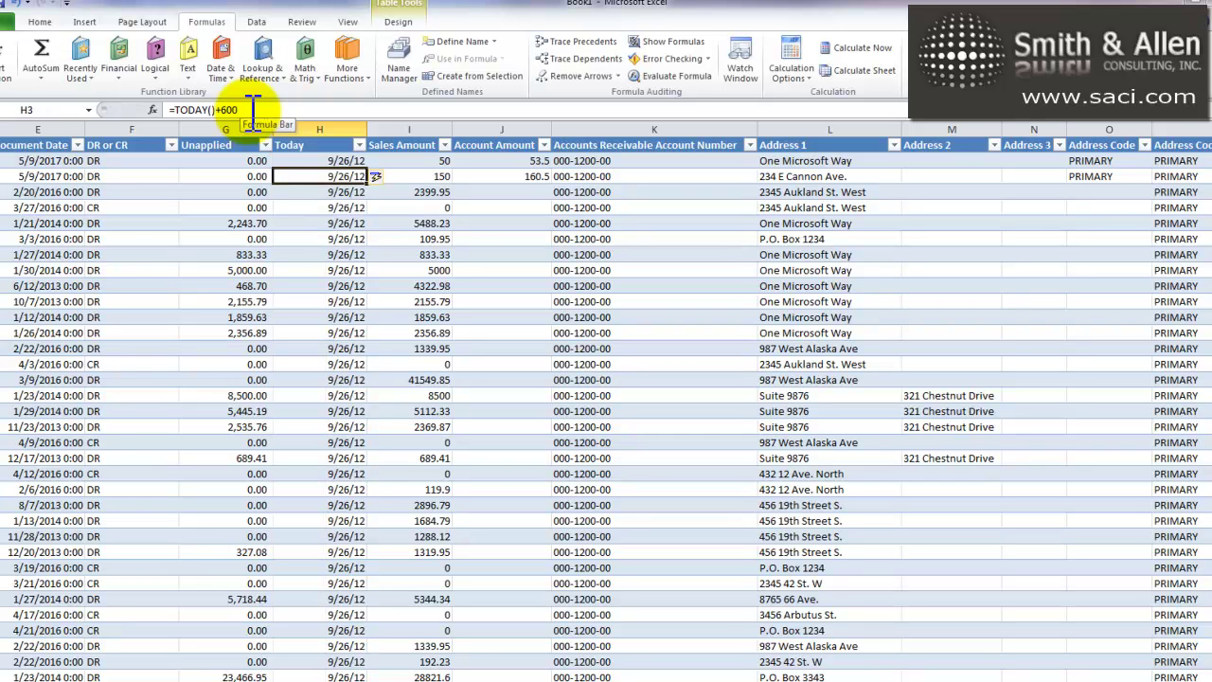
pyautogui.click(249, 109)
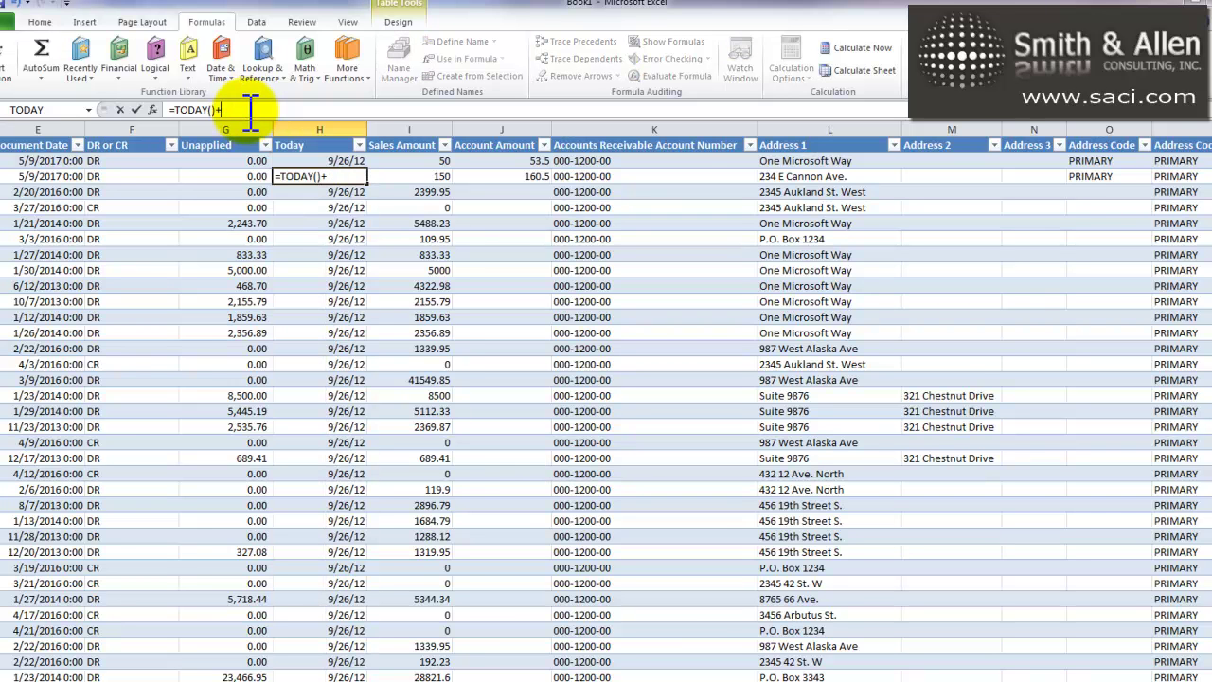
pyautogui.write('900')
pyautogui.press('Return')
# - Change the Today column's formula to =TODAY()+1050
pyautogui.click(249, 109)
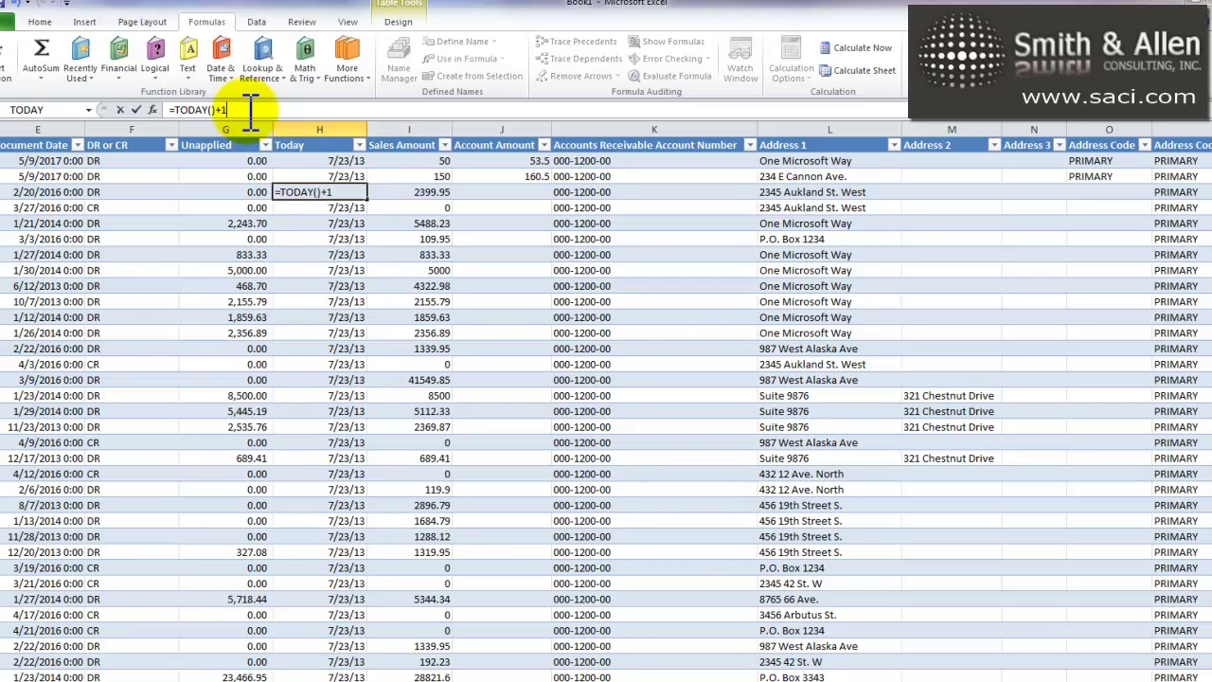
pyautogui.write('1050')
pyautogui.press('Return')
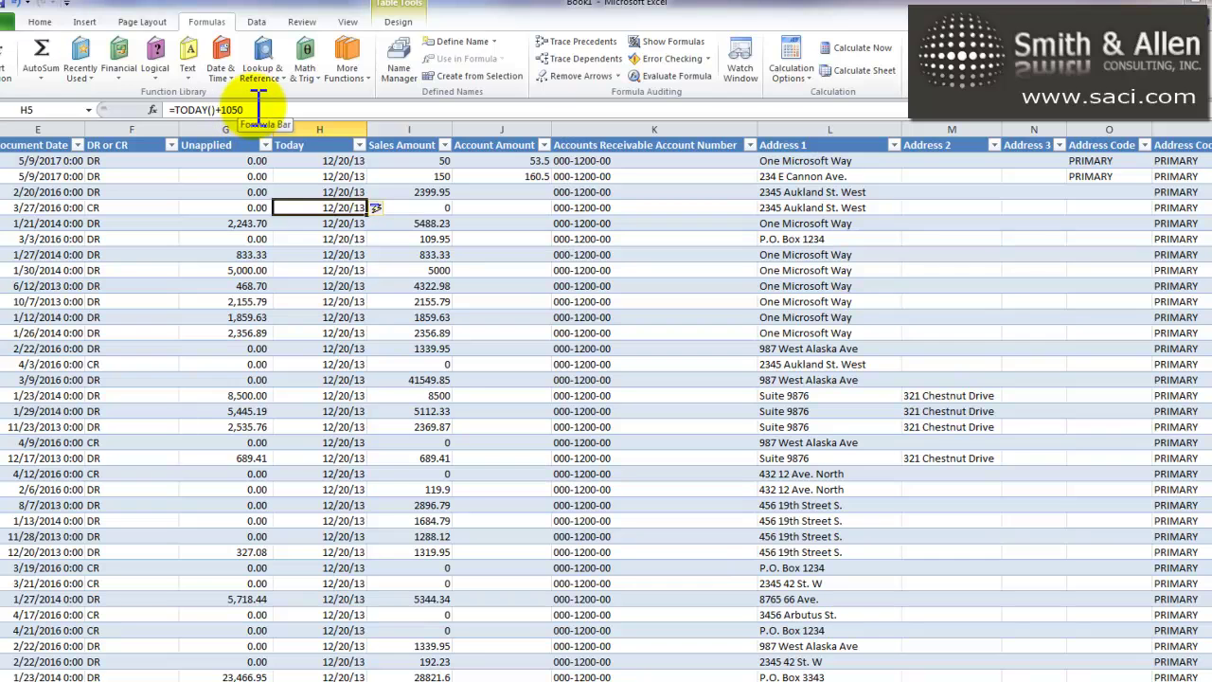
# - Change the Today column's formula to =TODAY()+1150
pyautogui.click(251, 109)
pyautogui.doubleClick(228, 109)
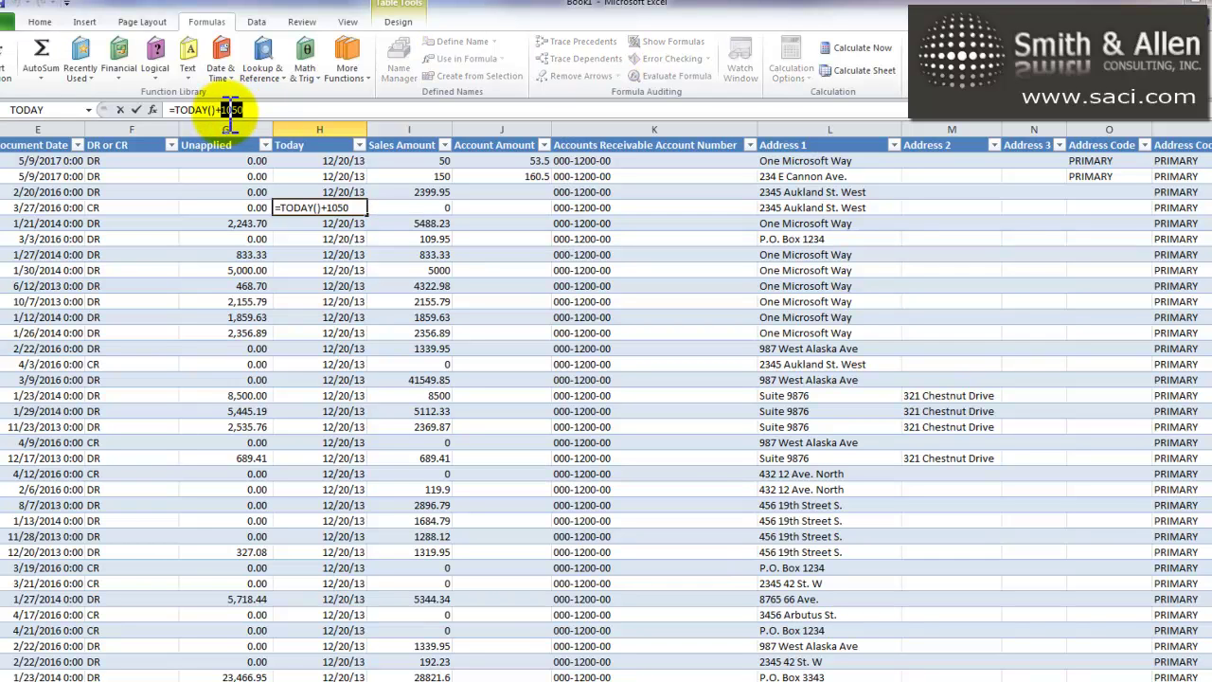
pyautogui.write('1151')
pyautogui.press('Return')
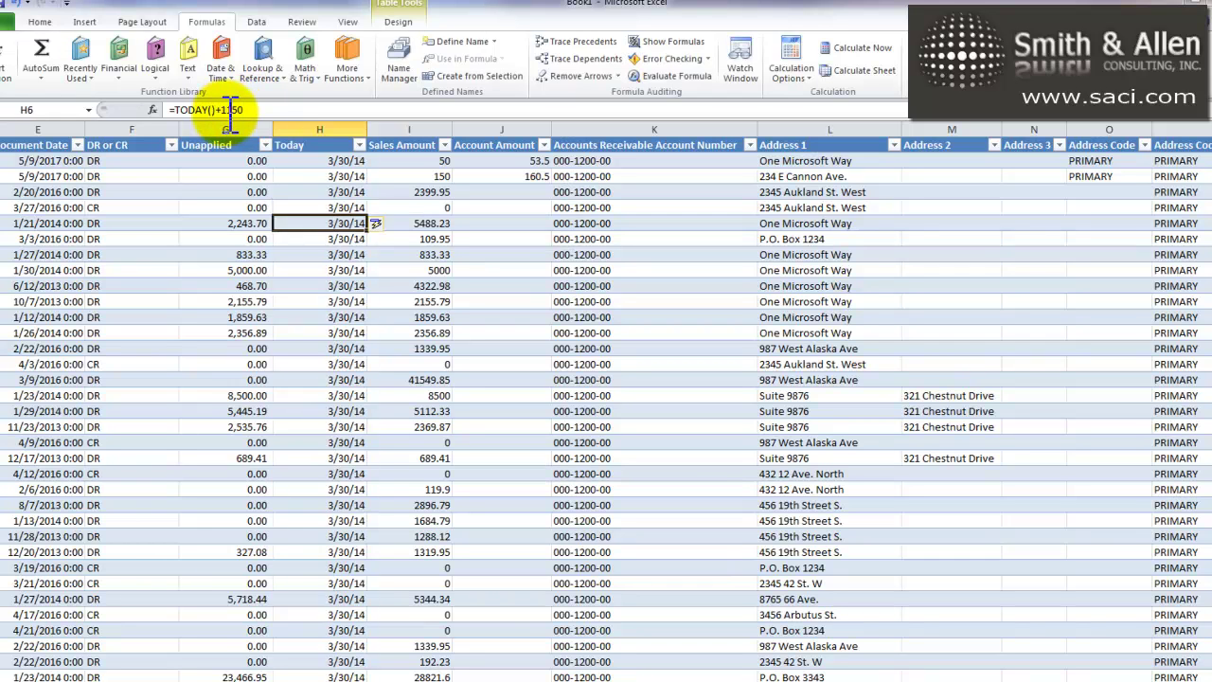
# - Insert a new column before Sales Amount and name its header "Bucket"
pyautogui.click(409, 129)
pyautogui.rightClick(407, 132)
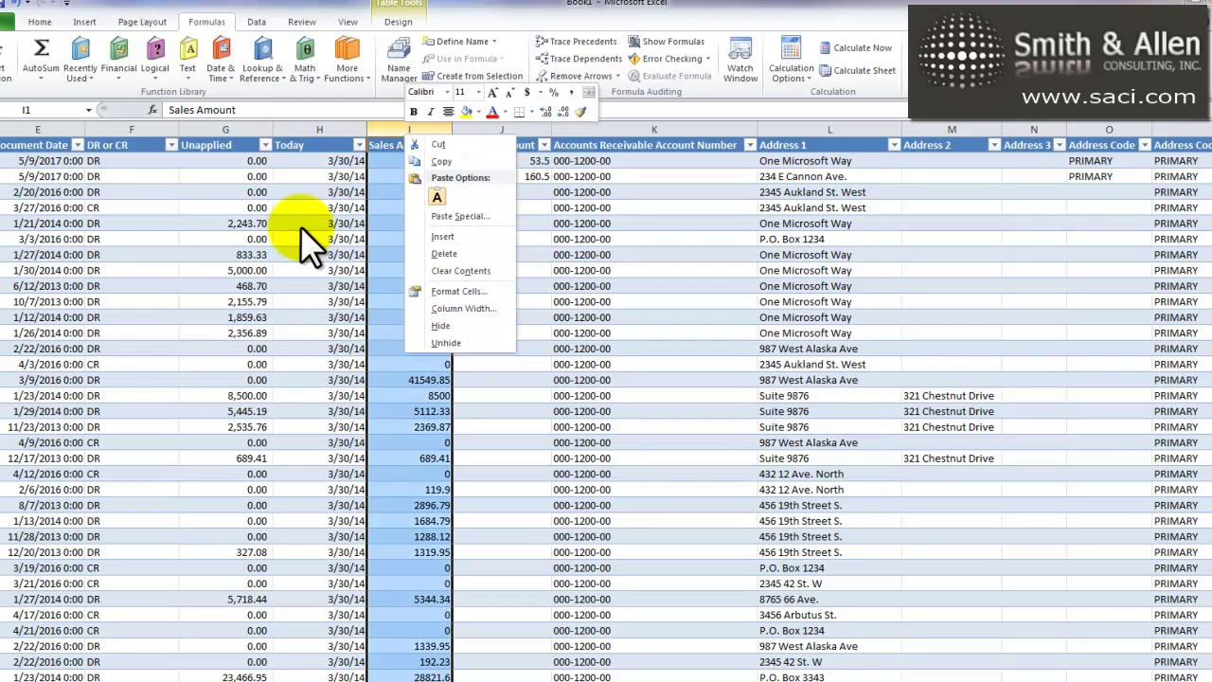
pyautogui.click(444, 236)
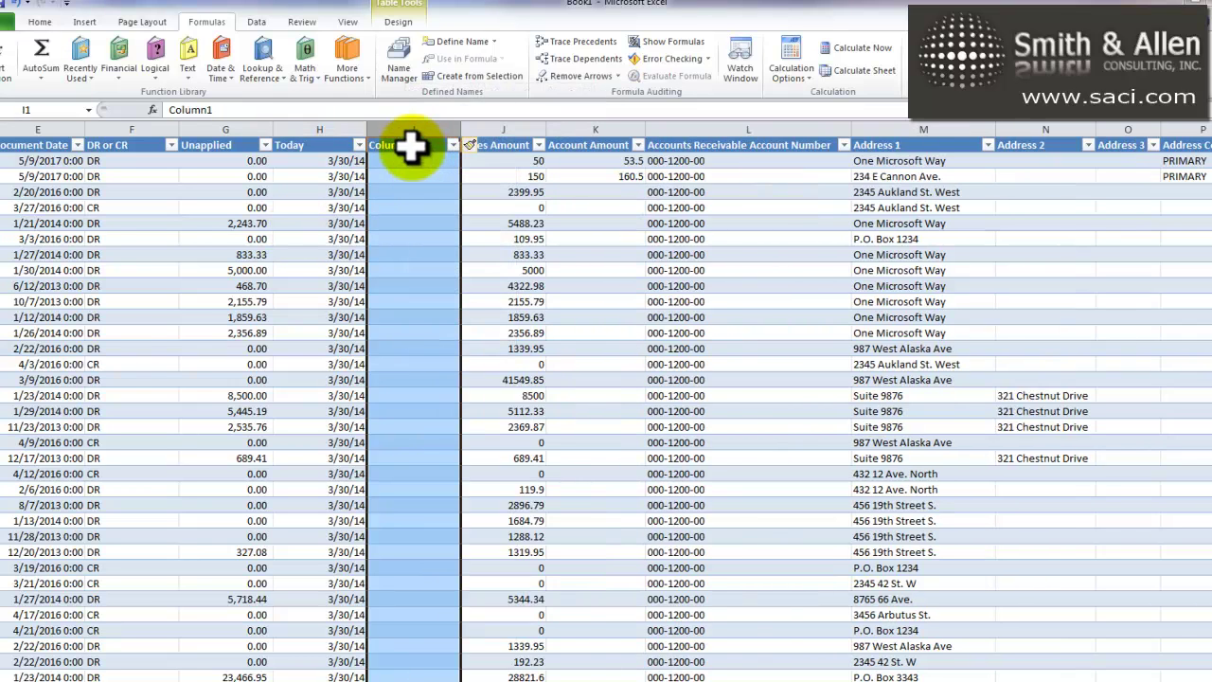
pyautogui.click(410, 145)
pyautogui.write('Bu')
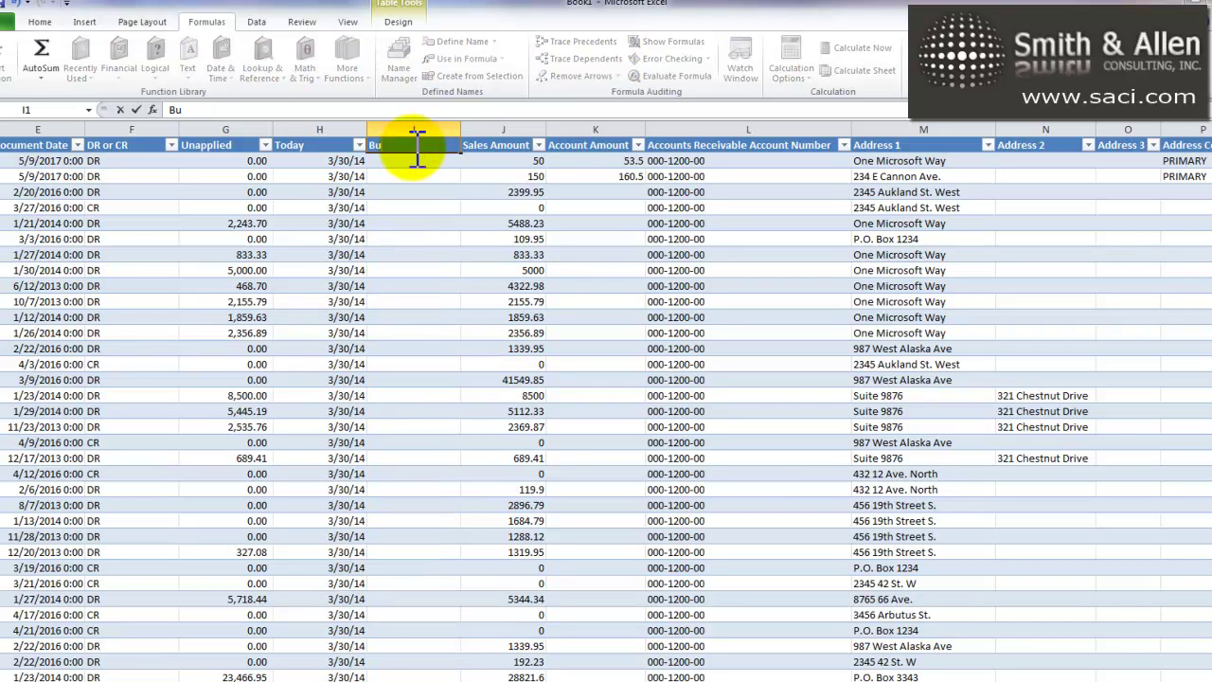
pyautogui.write('cket')
pyautogui.press('Tab')
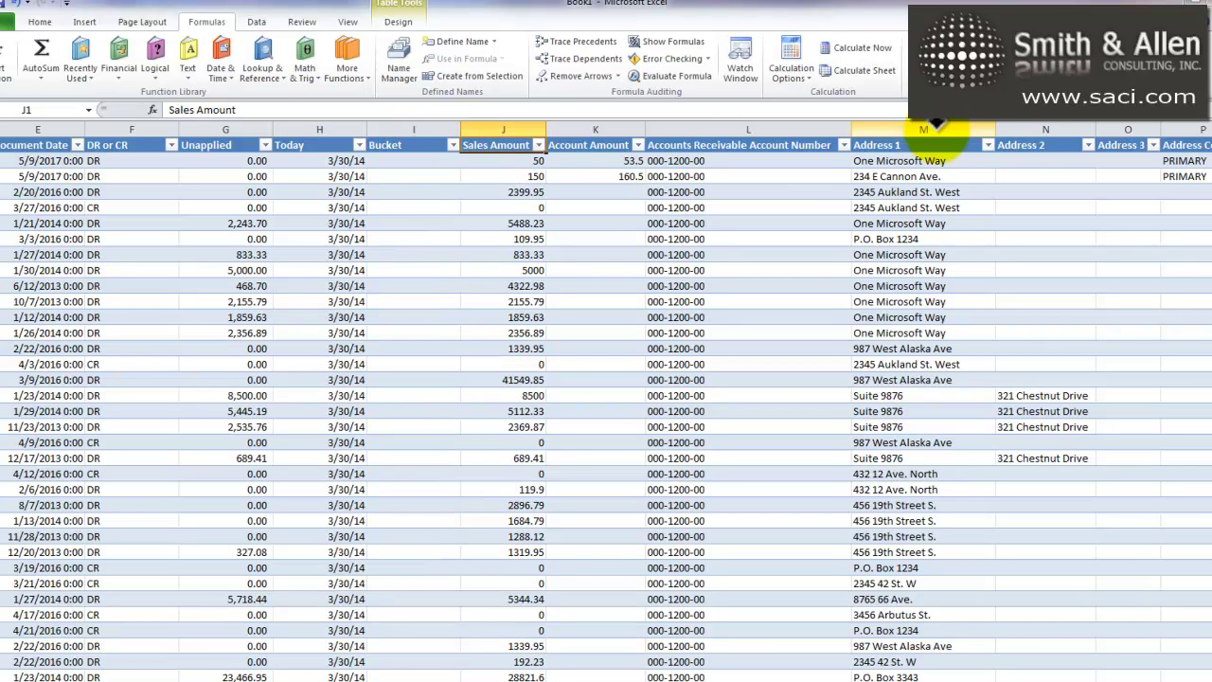
pyautogui.moveTo(1211, 167); pyautogui.dragTo(535, 160)
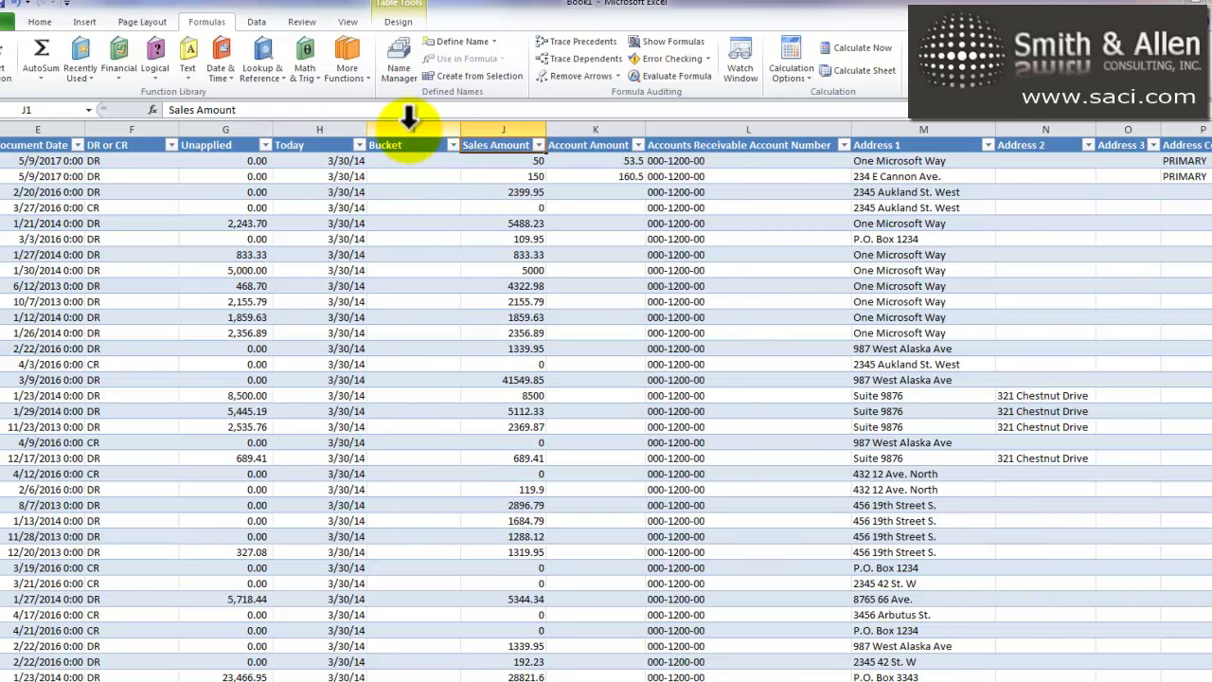
# - Insert a new column before Bucket and name its header "Days Due"
pyautogui.click(411, 129)
pyautogui.rightClick(413, 131)
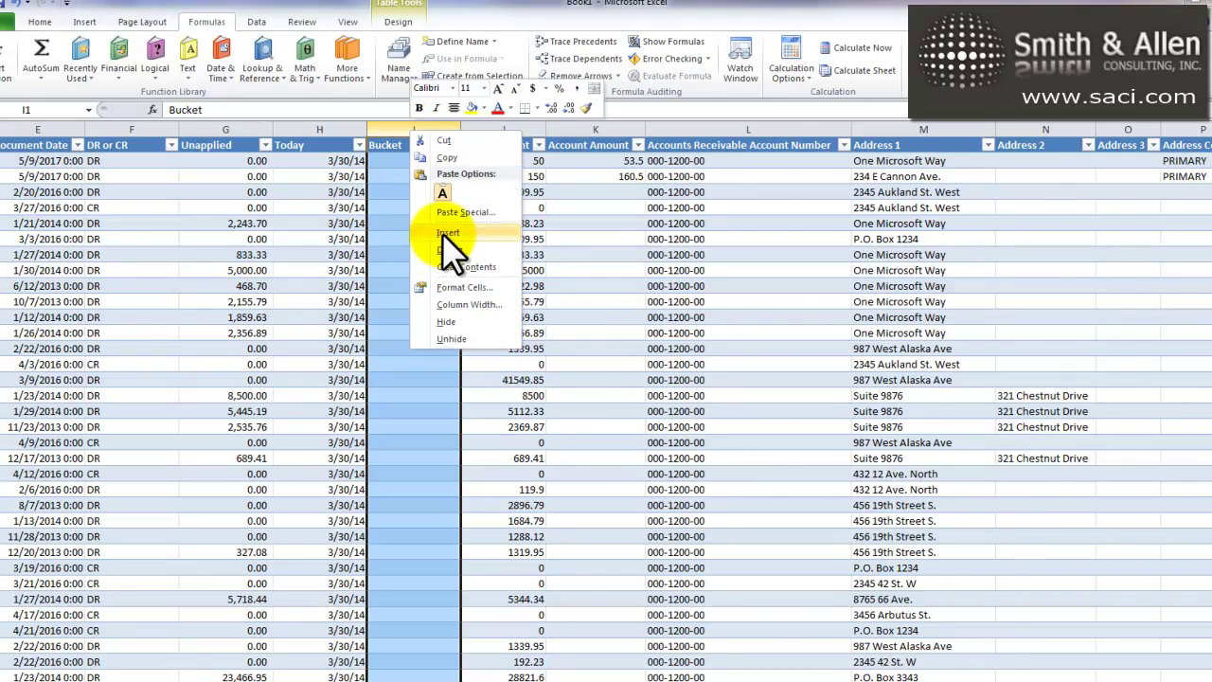
pyautogui.click(446, 234)
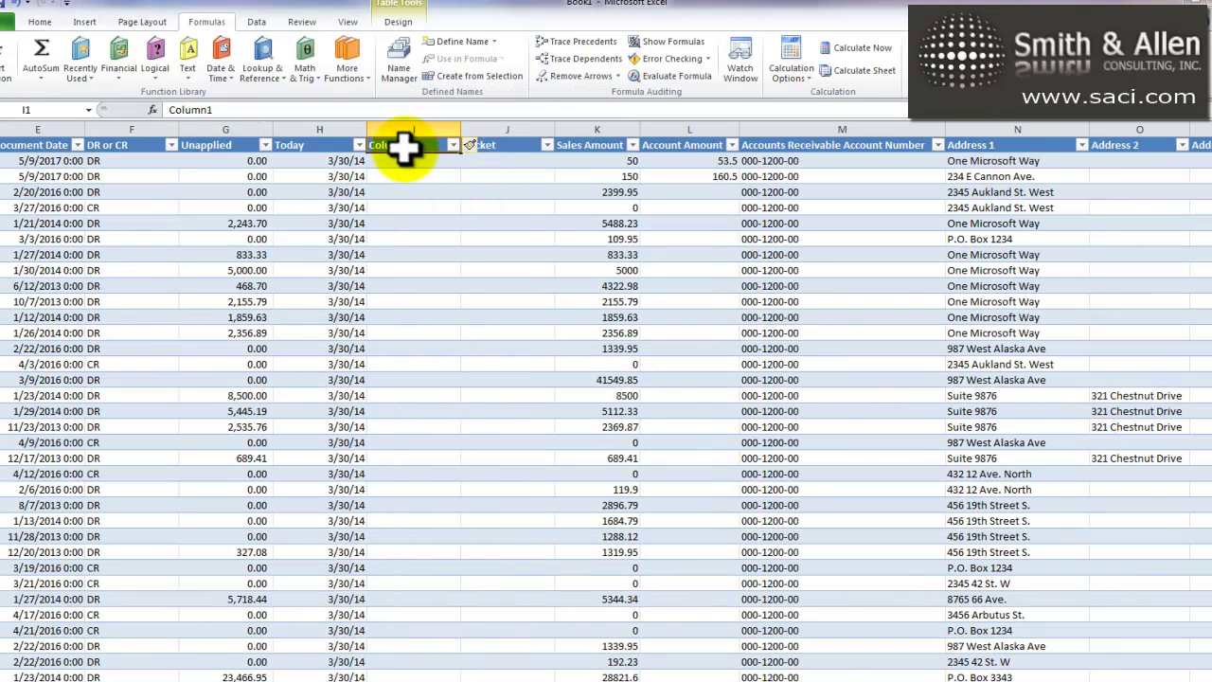
pyautogui.write('D')
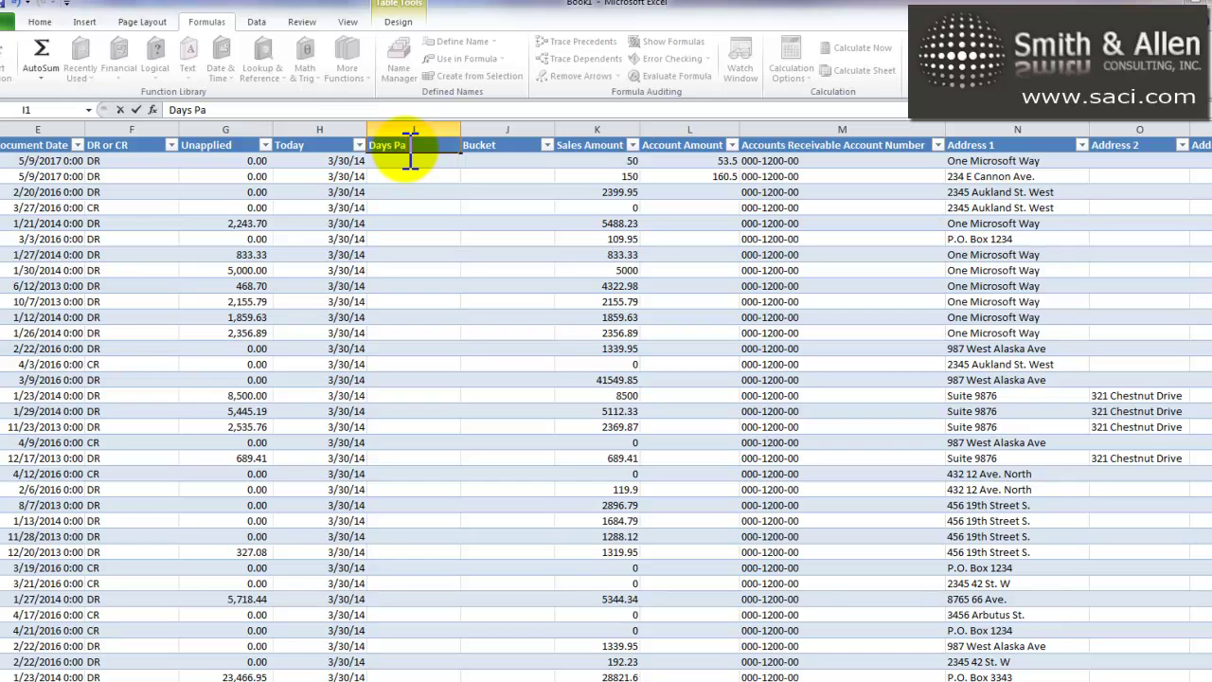
pyautogui.write('ays Due')
pyautogui.press('Return')
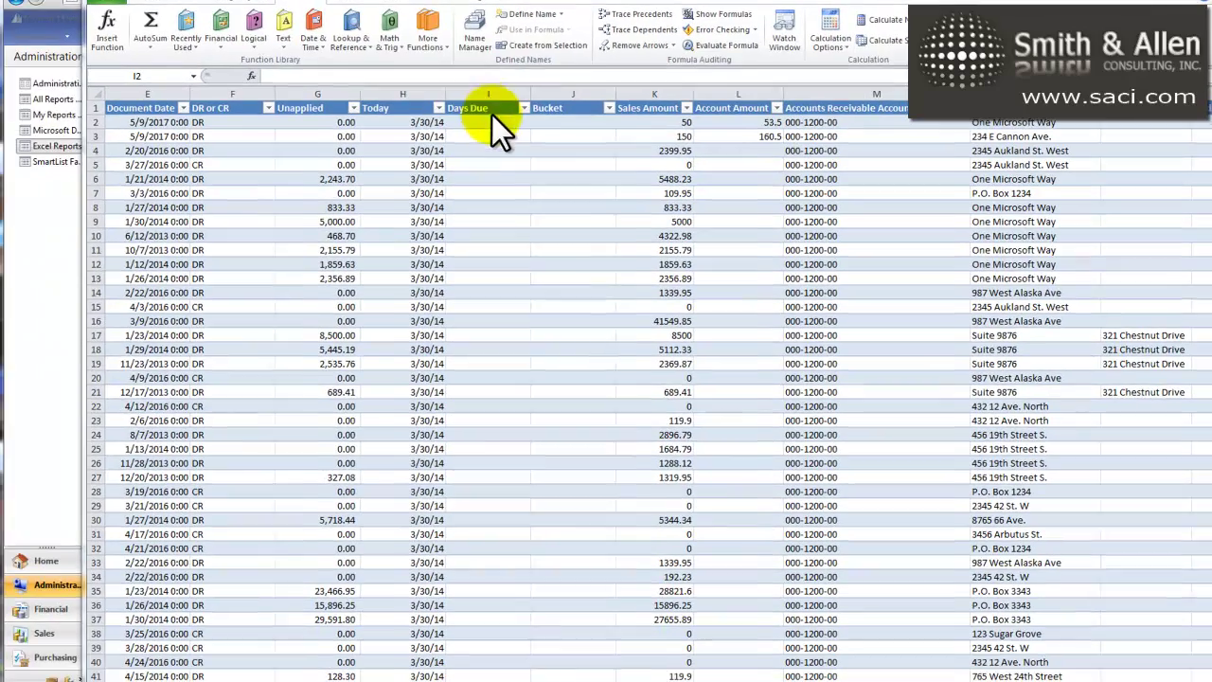
pyautogui.click(423, 161)
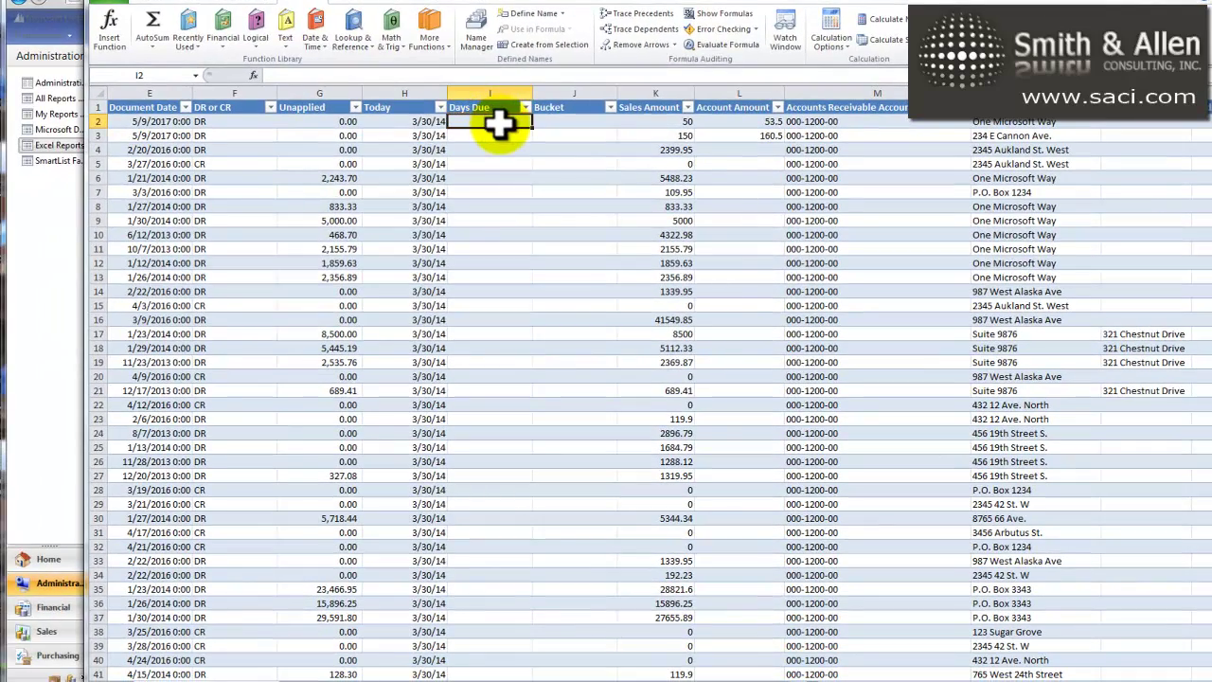
pyautogui.write('=')
pyautogui.press('Left')
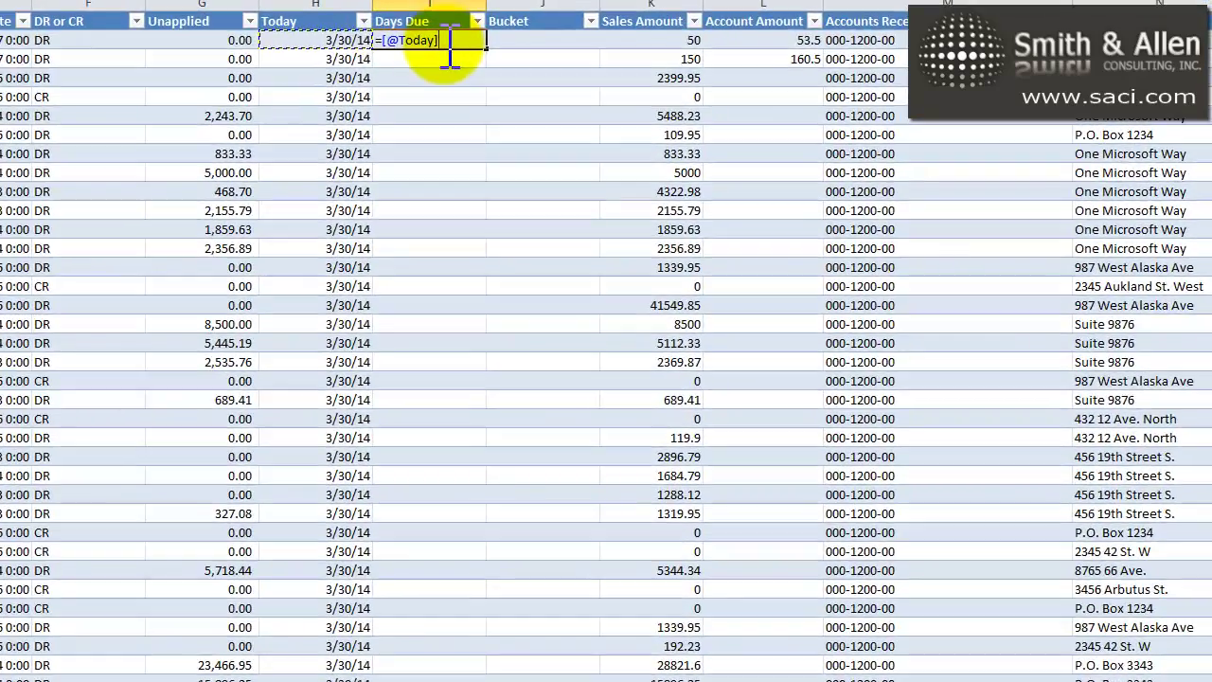
pyautogui.write('-[@Bucket')
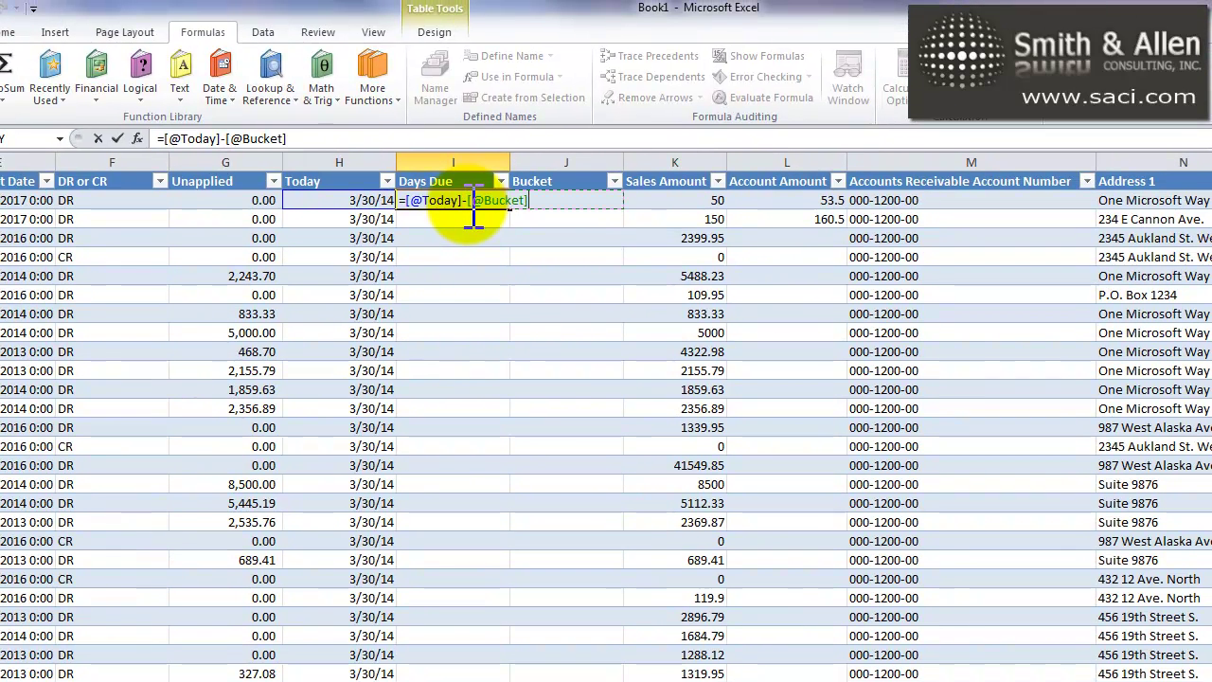
pyautogui.press('Right')
pyautogui.press('Right')
pyautogui.press('Right')
pyautogui.press('Right')
pyautogui.press('Right')
pyautogui.press('Right')
pyautogui.press('Right')
pyautogui.press('Right')
pyautogui.press('Right')
pyautogui.press('Right')
pyautogui.press('Right')
pyautogui.press('Right')
pyautogui.press('Right')
pyautogui.press('Right')
pyautogui.press('Right')
pyautogui.press('Right')
pyautogui.press('Right')
pyautogui.press('Right')
pyautogui.press('Right')
pyautogui.press('Right')
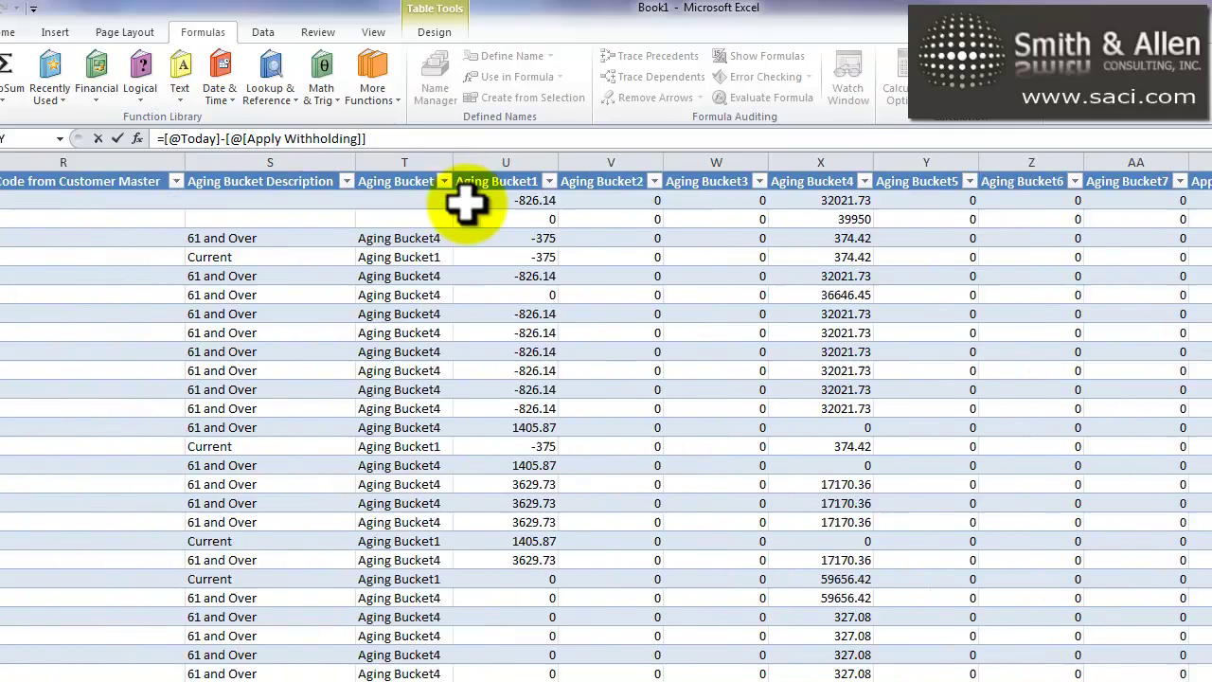
pyautogui.press('Right')
pyautogui.press('Right')
pyautogui.press('Right')
pyautogui.press('Right')
pyautogui.press('Right')
pyautogui.press('Right')
pyautogui.press('Right')
pyautogui.press('Right')
pyautogui.press('Right')
pyautogui.press('Right')
pyautogui.press('Right')
pyautogui.press('Right')
pyautogui.press('Right')
pyautogui.press('Right')
pyautogui.press('Right')
pyautogui.press('Right')
pyautogui.press('Right')
pyautogui.press('Right')
pyautogui.press('Right')
pyautogui.press('Right')
pyautogui.press('Right')
pyautogui.press('Right')
pyautogui.press('Right')
pyautogui.press('Right')
pyautogui.press('Right')
pyautogui.press('Right')
pyautogui.press('Right')
pyautogui.press('Right')
pyautogui.press('Right')
pyautogui.press('Right')
pyautogui.press('Right')
pyautogui.press('Right')
pyautogui.press('Right')
pyautogui.press('Right')
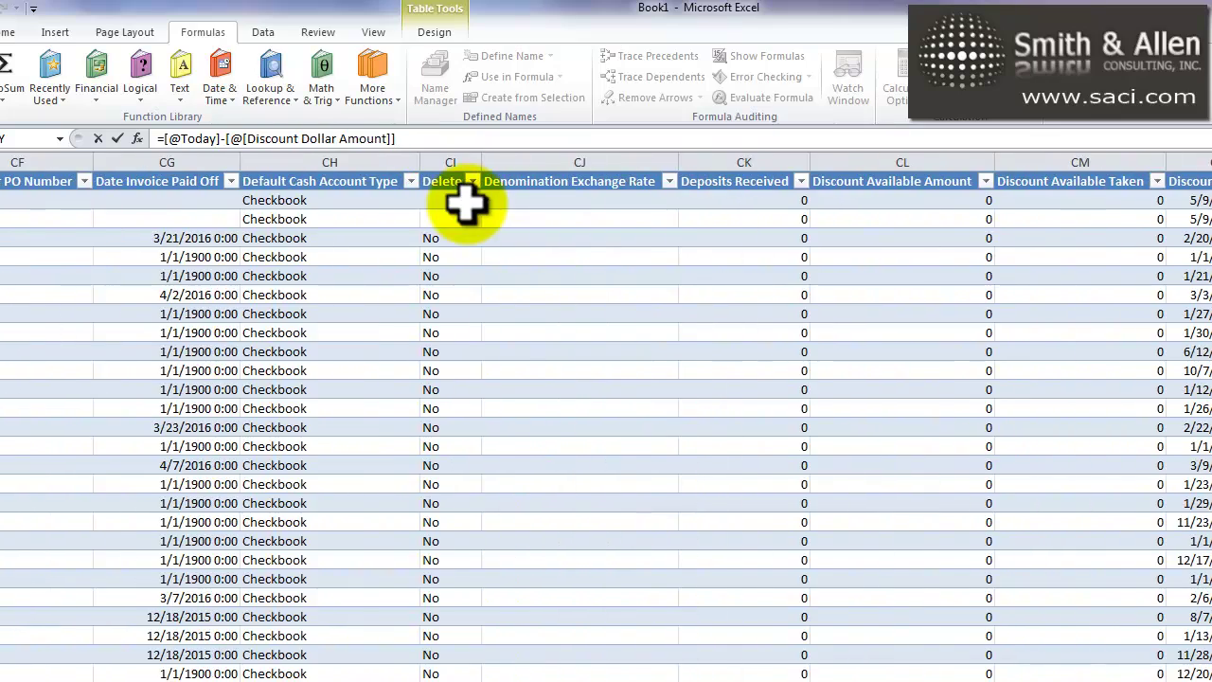
pyautogui.press('Right')
pyautogui.press('Right')
pyautogui.press('Right')
pyautogui.press('Right')
pyautogui.press('Right')
pyautogui.press('Right')
pyautogui.press('Right')
pyautogui.press('Right')
pyautogui.press('Right')
pyautogui.press('Right')
pyautogui.press('Right')
pyautogui.press('Right')
pyautogui.press('Right')
pyautogui.press('Right')
pyautogui.press('Right')
pyautogui.press('Right')
pyautogui.press('Right')
pyautogui.press('Right')
pyautogui.press('Right')
pyautogui.press('Right')
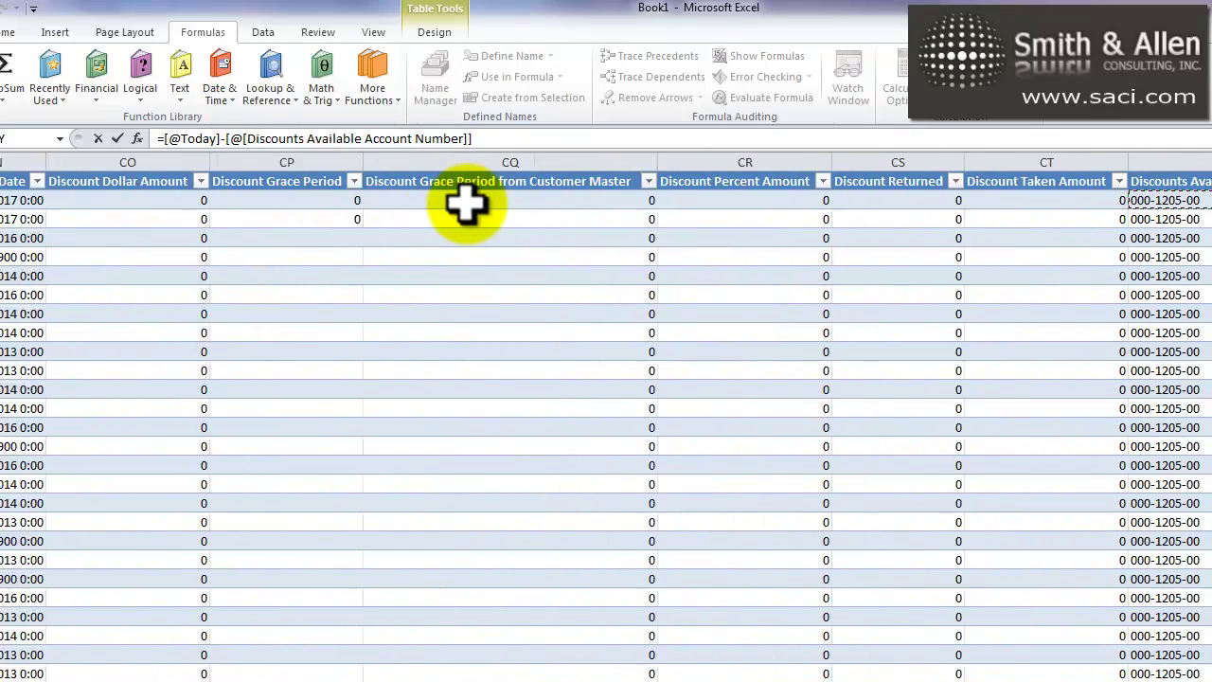
pyautogui.press('Right')
pyautogui.press('Right')
pyautogui.press('Right')
pyautogui.press('Right')
pyautogui.press('Right')
pyautogui.press('Right')
pyautogui.press('Right')
pyautogui.press('Right')
pyautogui.press('Right')
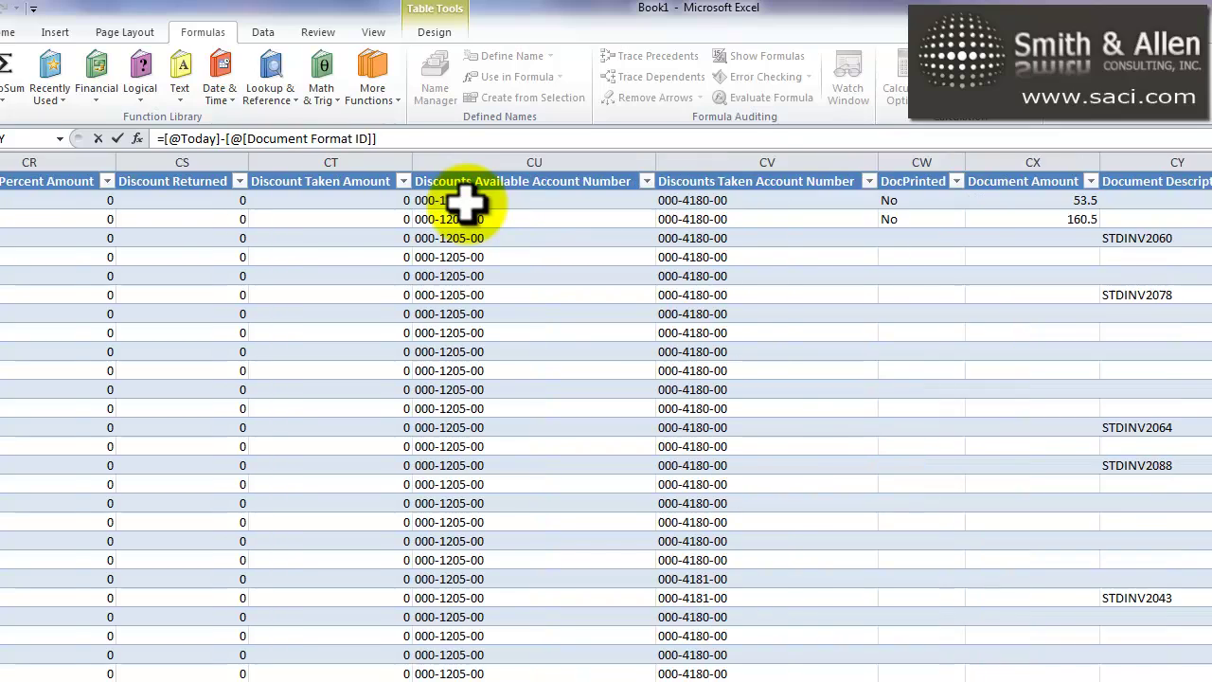
pyautogui.press('Right')
pyautogui.press('Right')
pyautogui.press('Right')
pyautogui.press('Right')
pyautogui.press('Right')
pyautogui.press('Right')
pyautogui.press('Right')
pyautogui.press('Right')
pyautogui.press('Right')
pyautogui.press('Right')
pyautogui.press('Right')
pyautogui.press('Right')
pyautogui.press('Right')
pyautogui.press('Right')
pyautogui.press('Right')
pyautogui.press('Right')
pyautogui.press('Right')
pyautogui.press('Left')
pyautogui.press('Left')
pyautogui.press('Left')
pyautogui.press('Left')
pyautogui.press('Left')
pyautogui.press('Left')
pyautogui.press('Left')
pyautogui.press('Left')
pyautogui.press('Left')
pyautogui.press('Left')
pyautogui.press('Left')
pyautogui.press('Left')
pyautogui.press('Left')
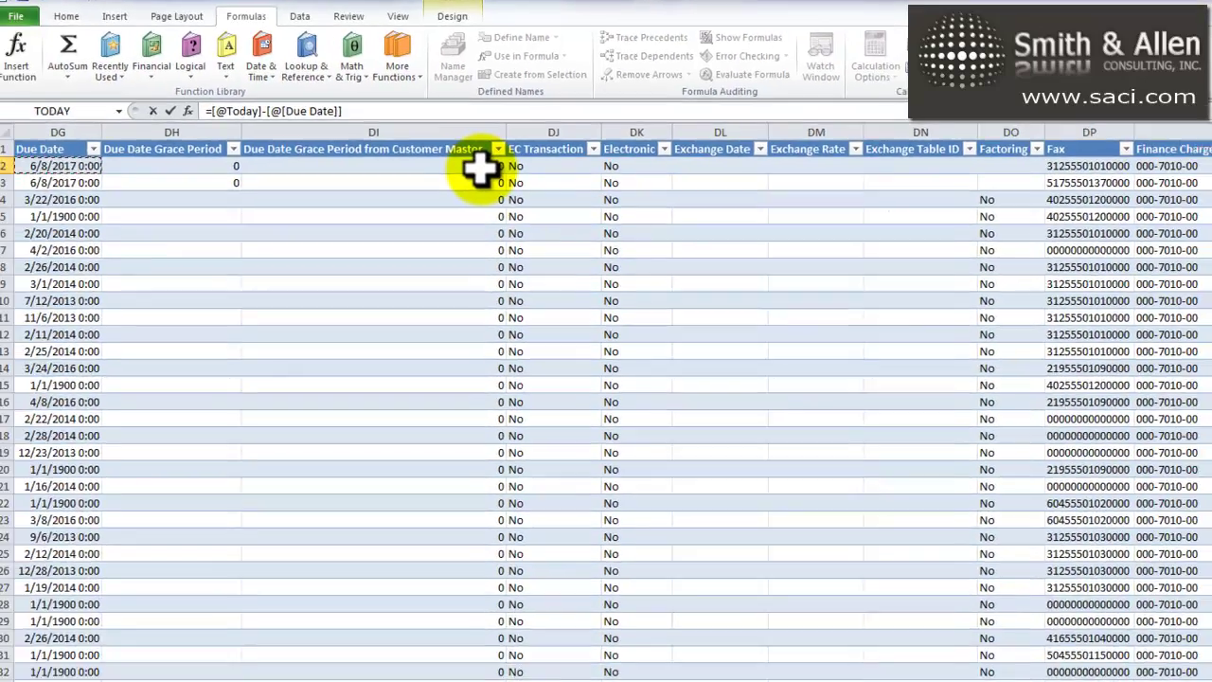
pyautogui.press('Return')
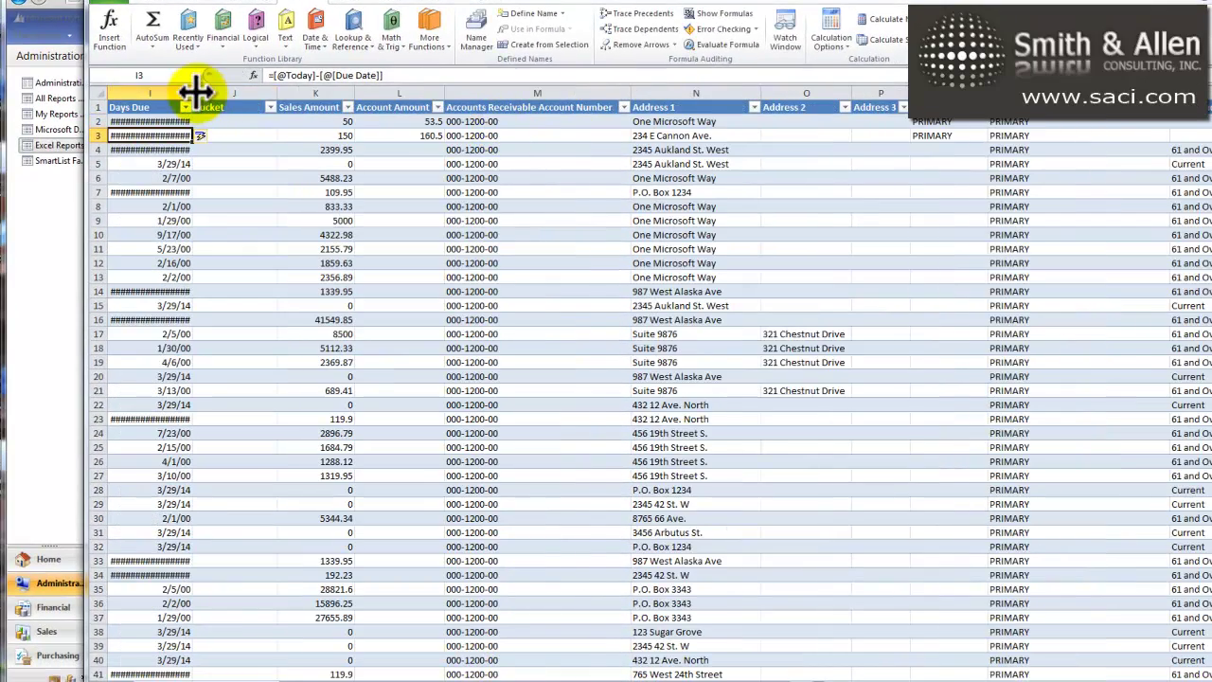
# - Narrow the Days Due column and format it as Number with no decimal places
pyautogui.moveTo(193, 92); pyautogui.dragTo(164, 92)
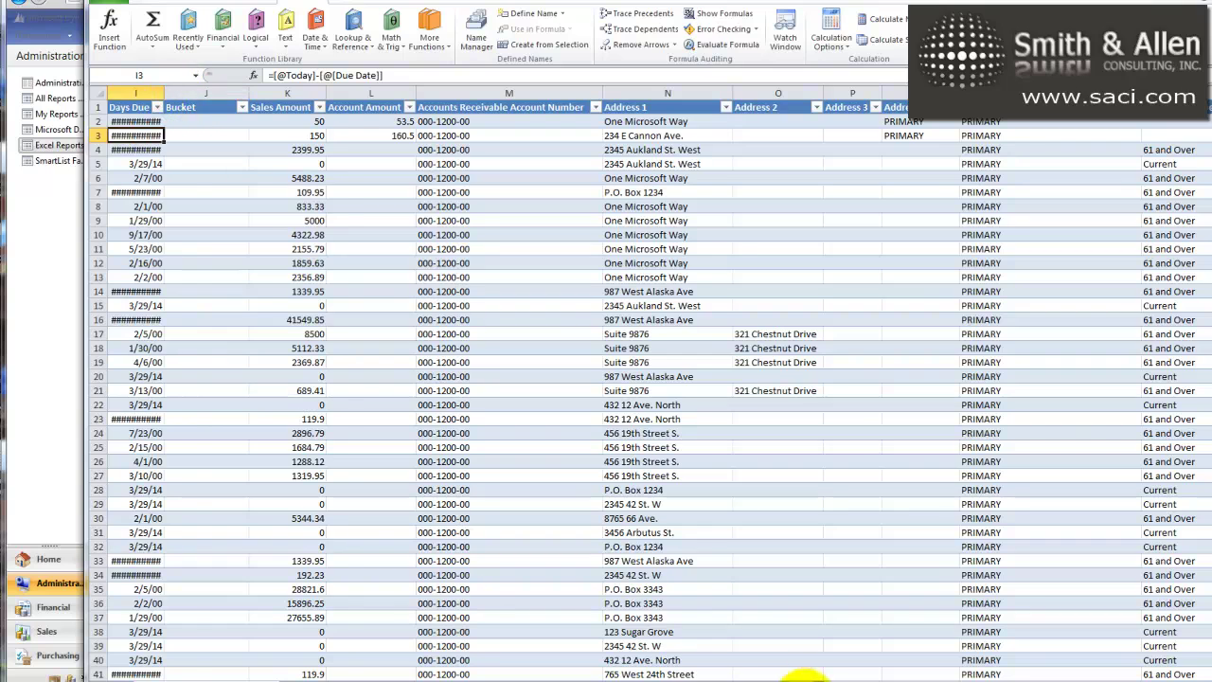
pyautogui.hscroll(-4, 796, 672)
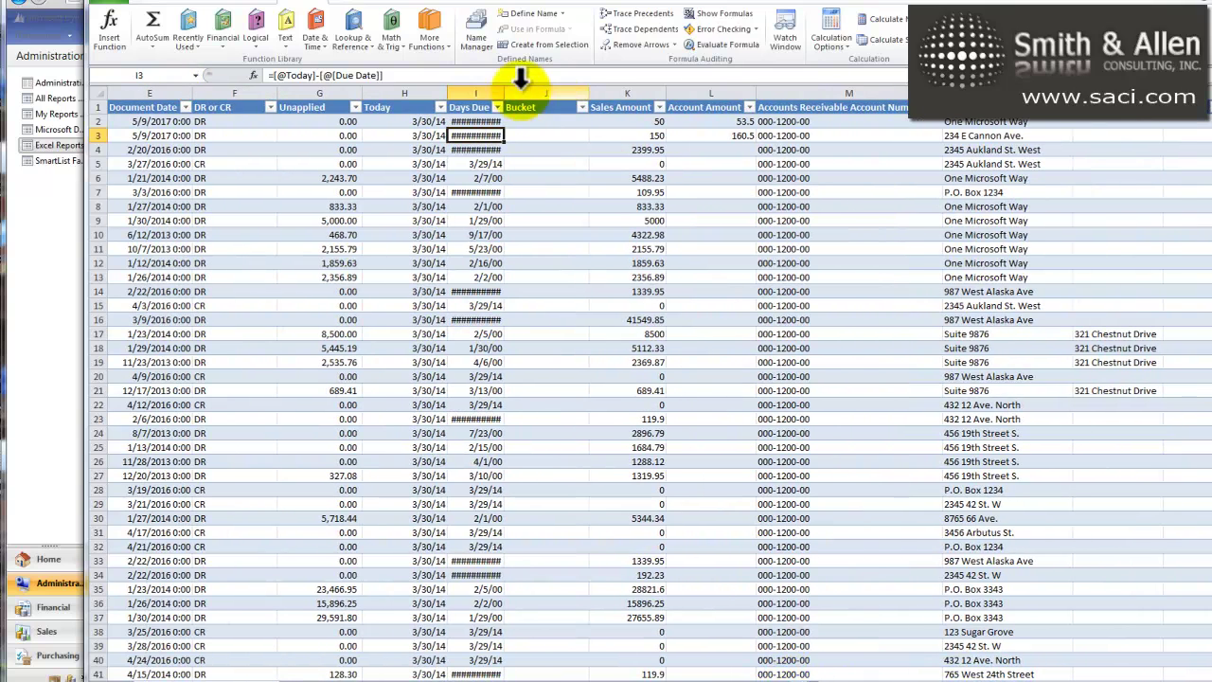
pyautogui.click(478, 92)
pyautogui.rightClick(478, 95)
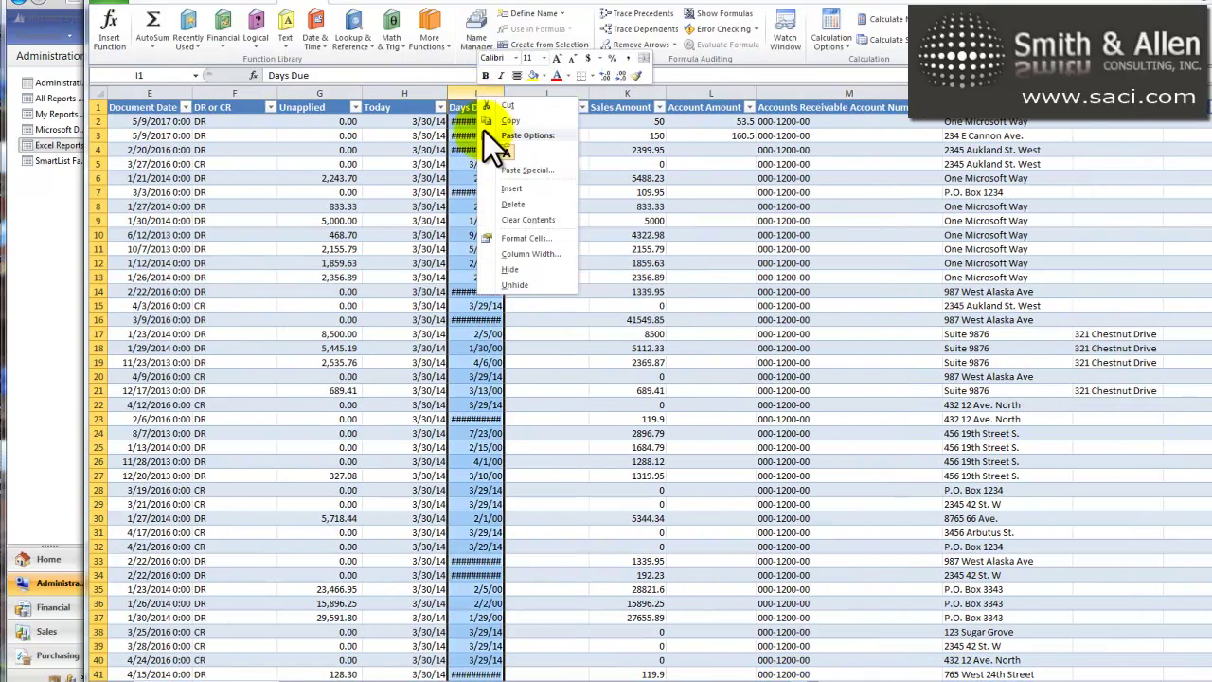
pyautogui.click(515, 237)
pyautogui.click(365, 139)
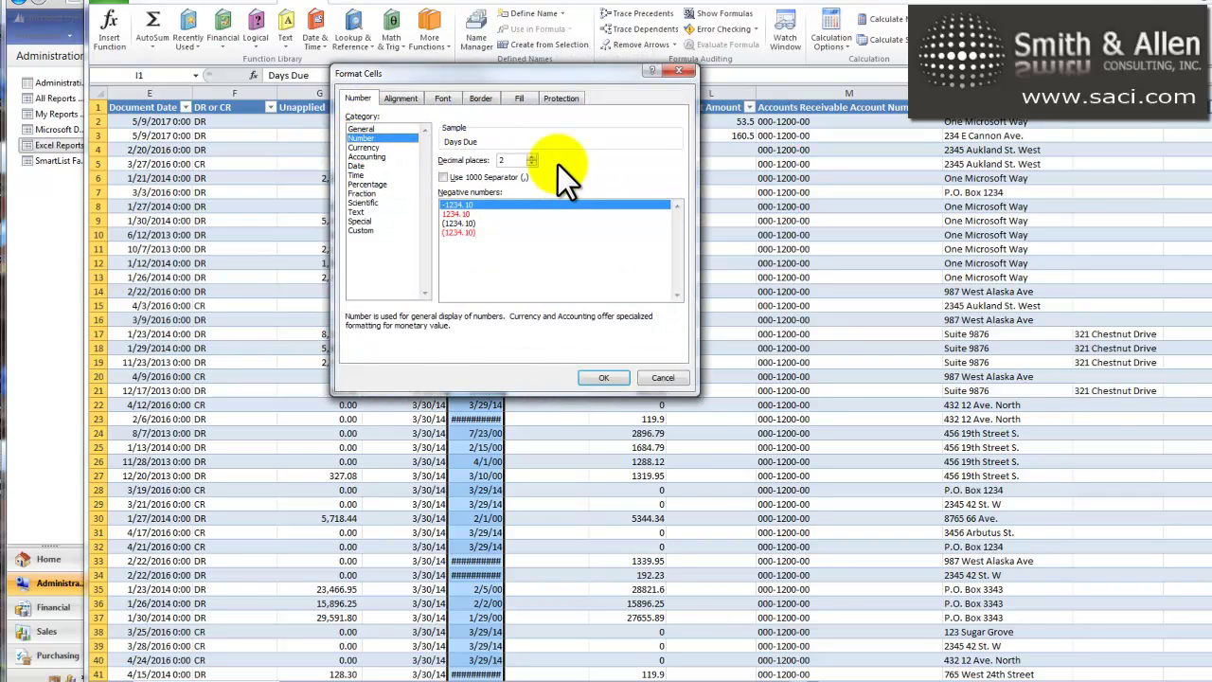
pyautogui.click(596, 377)
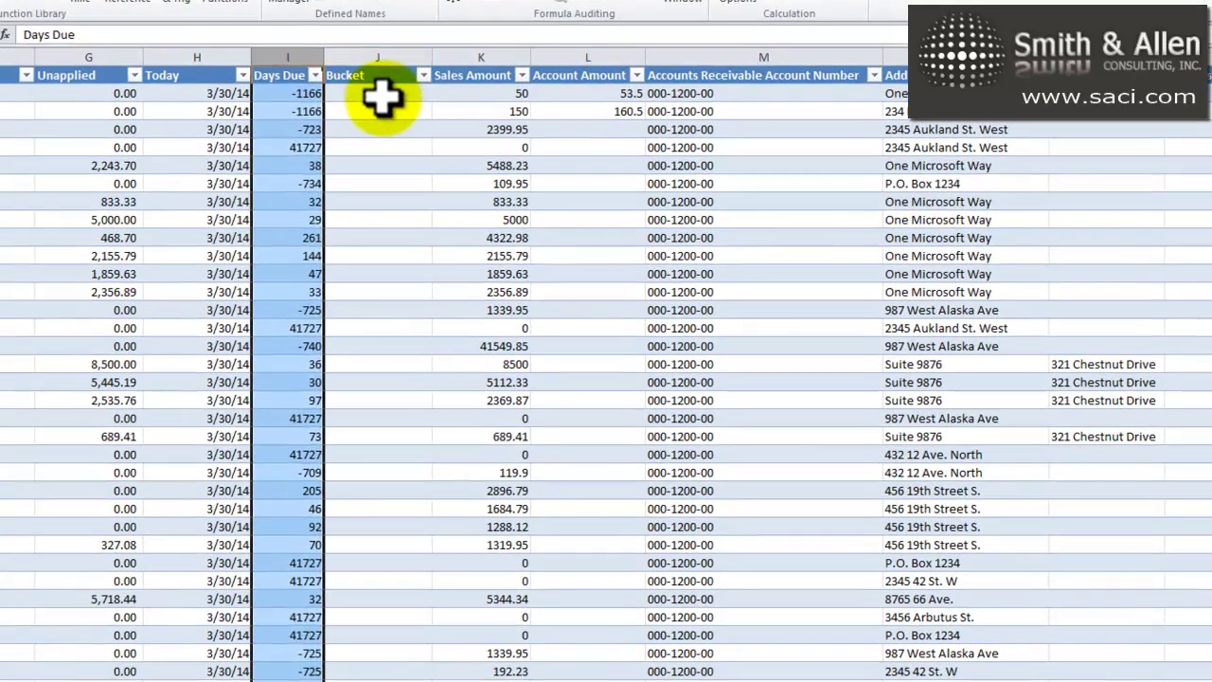
# - Insert an IF function in the Bucket column that returns "1 / Current" when Days Due is below 0, otherwise 0
pyautogui.click(550, 122)
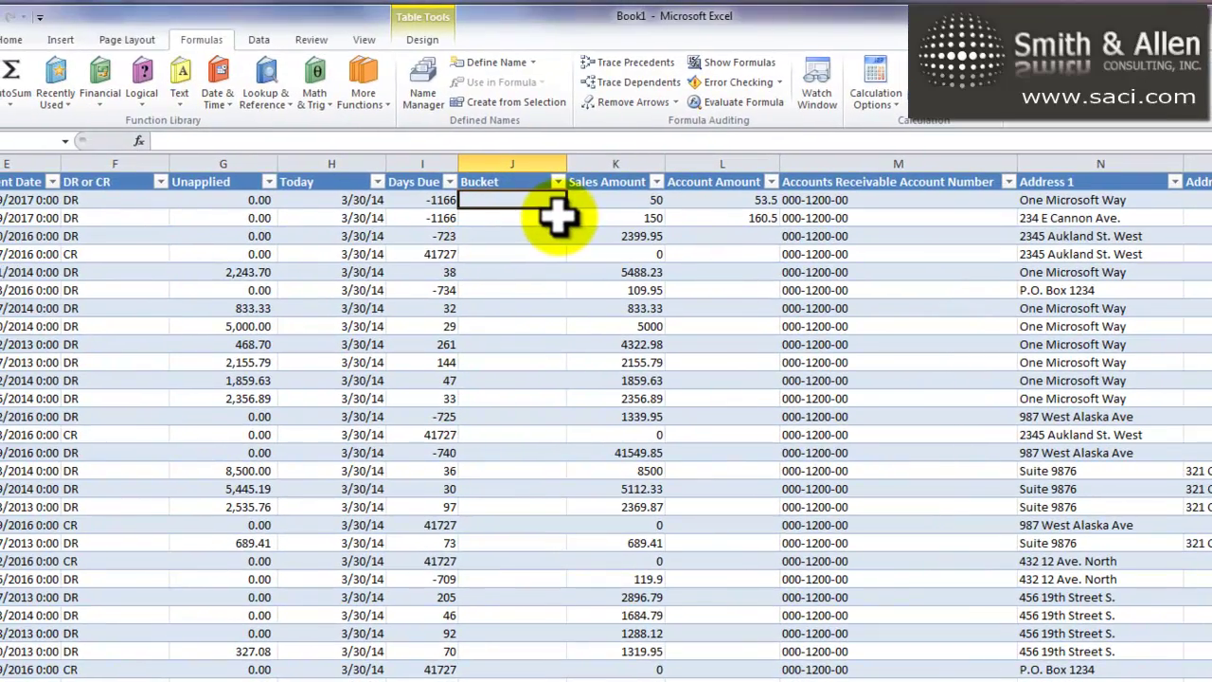
pyautogui.click(433, 194)
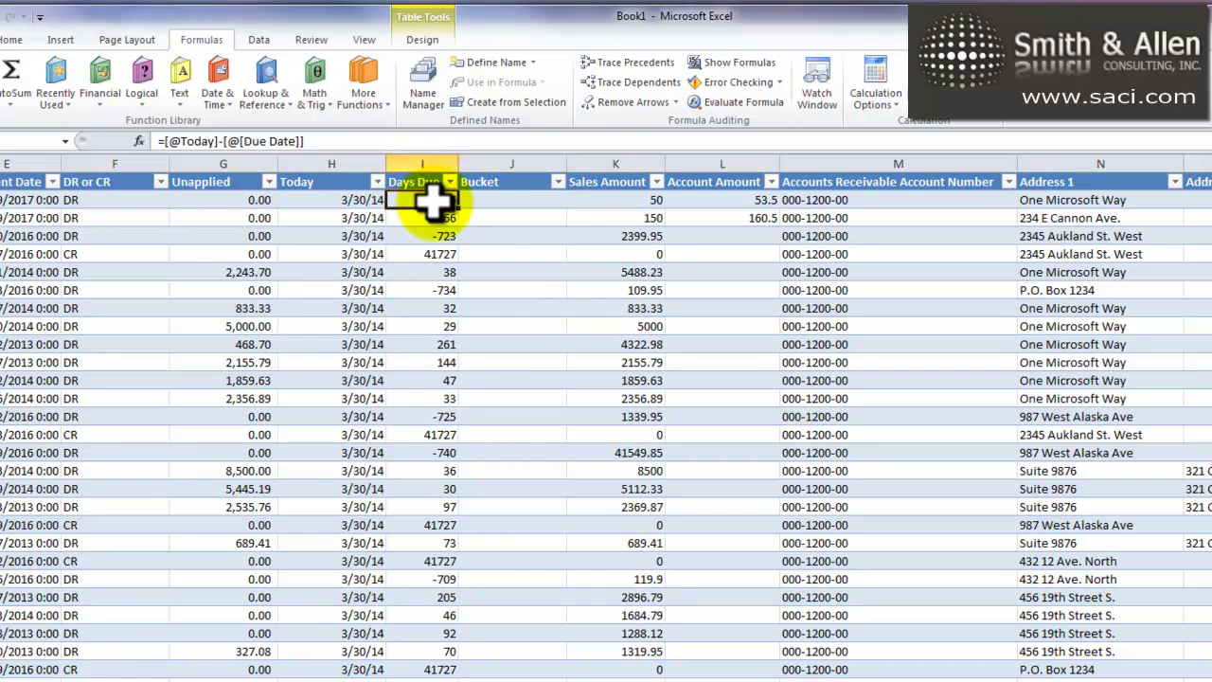
pyautogui.click(497, 201)
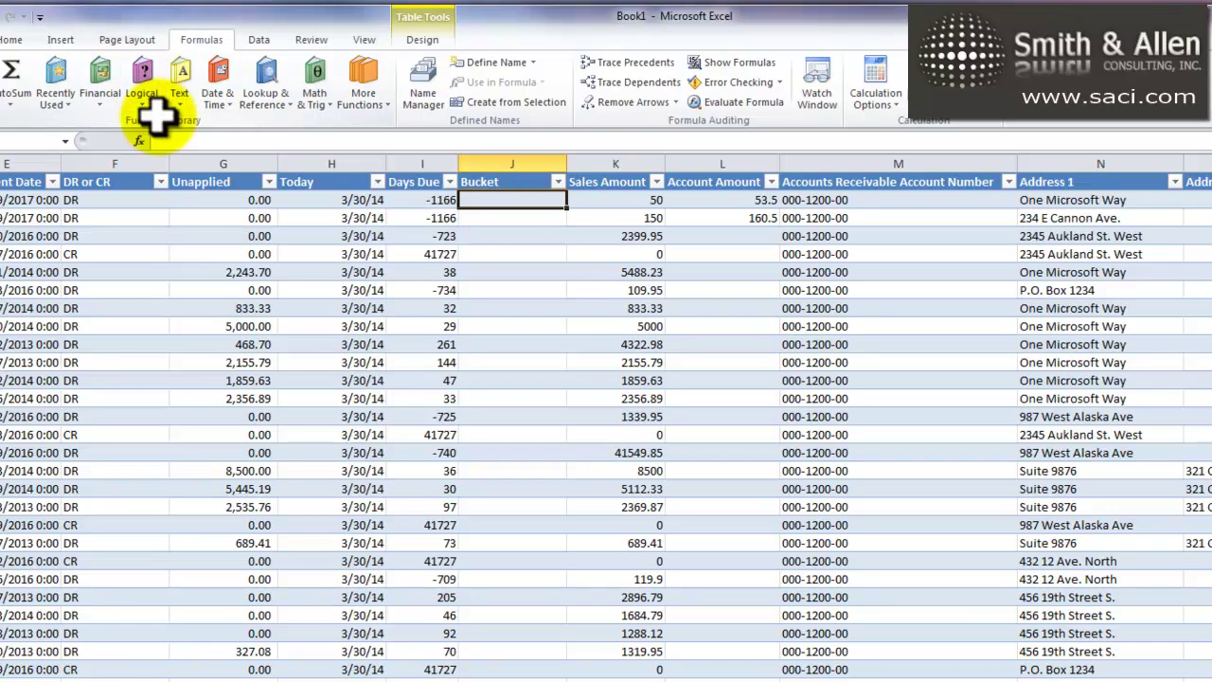
pyautogui.click(142, 80)
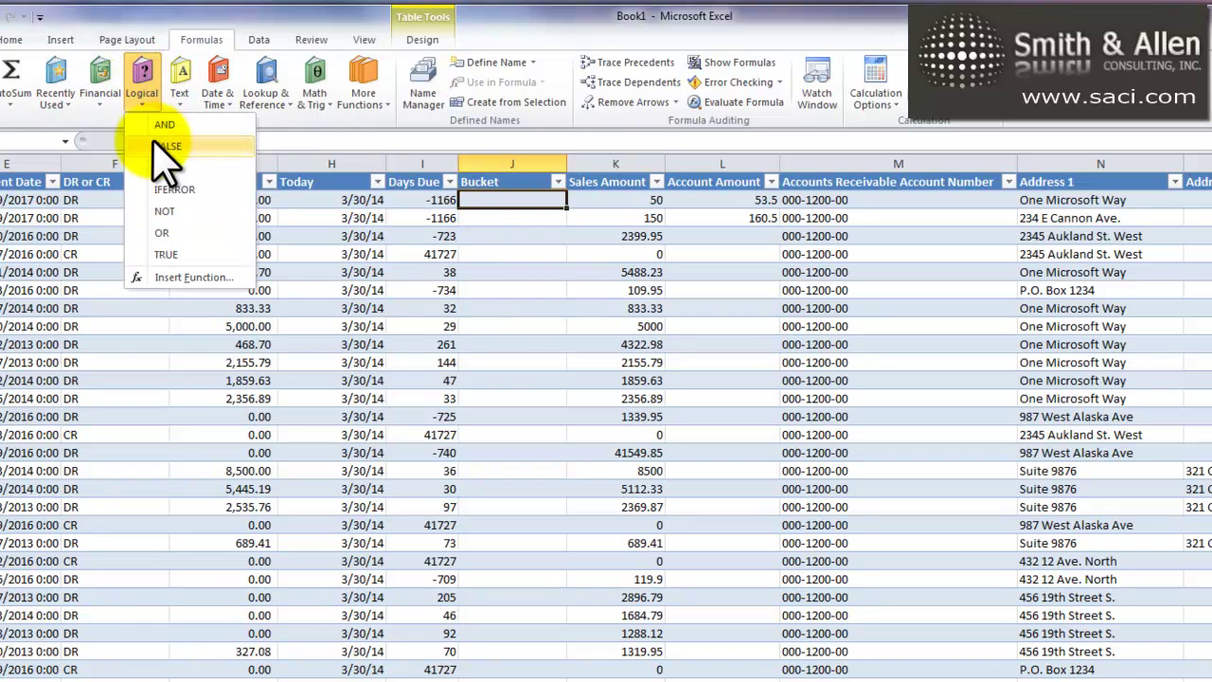
pyautogui.click(163, 168)
pyautogui.click(434, 248)
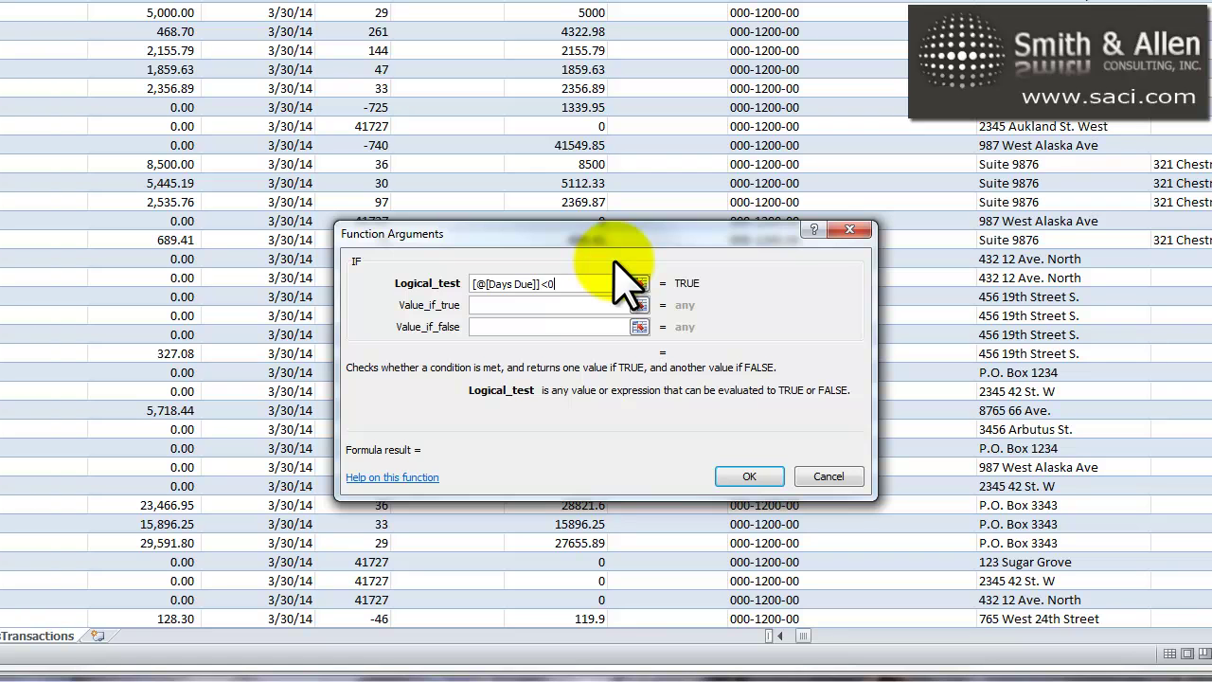
pyautogui.click(509, 305)
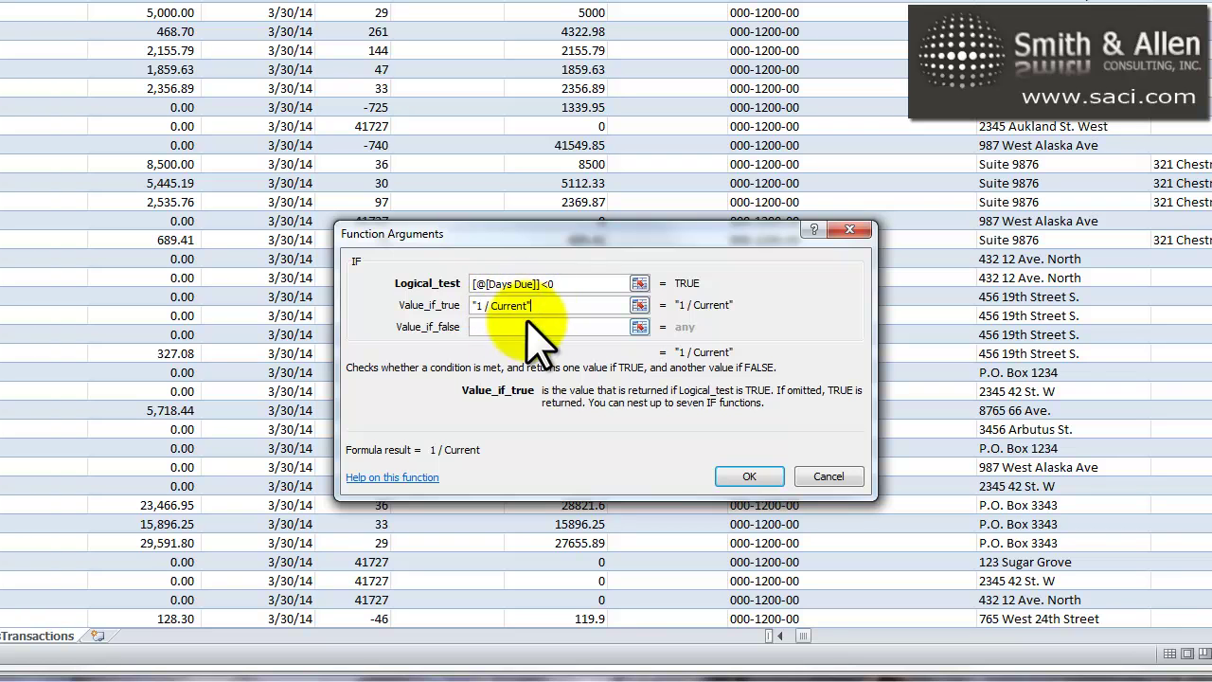
pyautogui.click(522, 326)
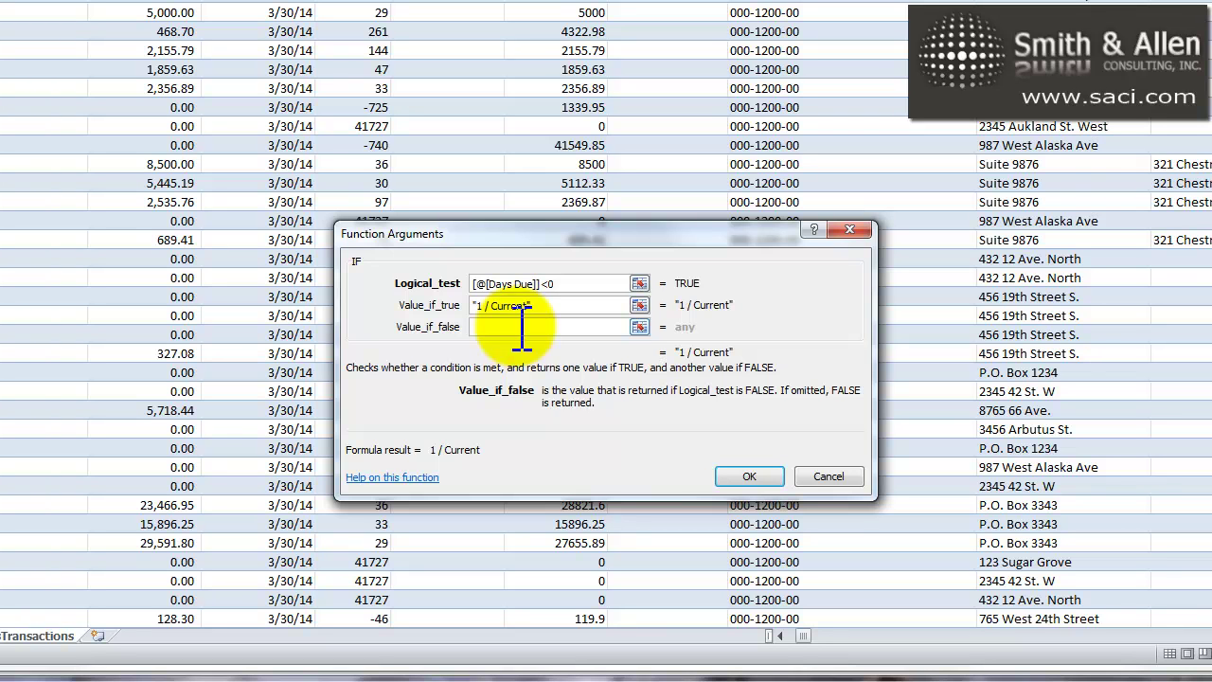
pyautogui.write('0')
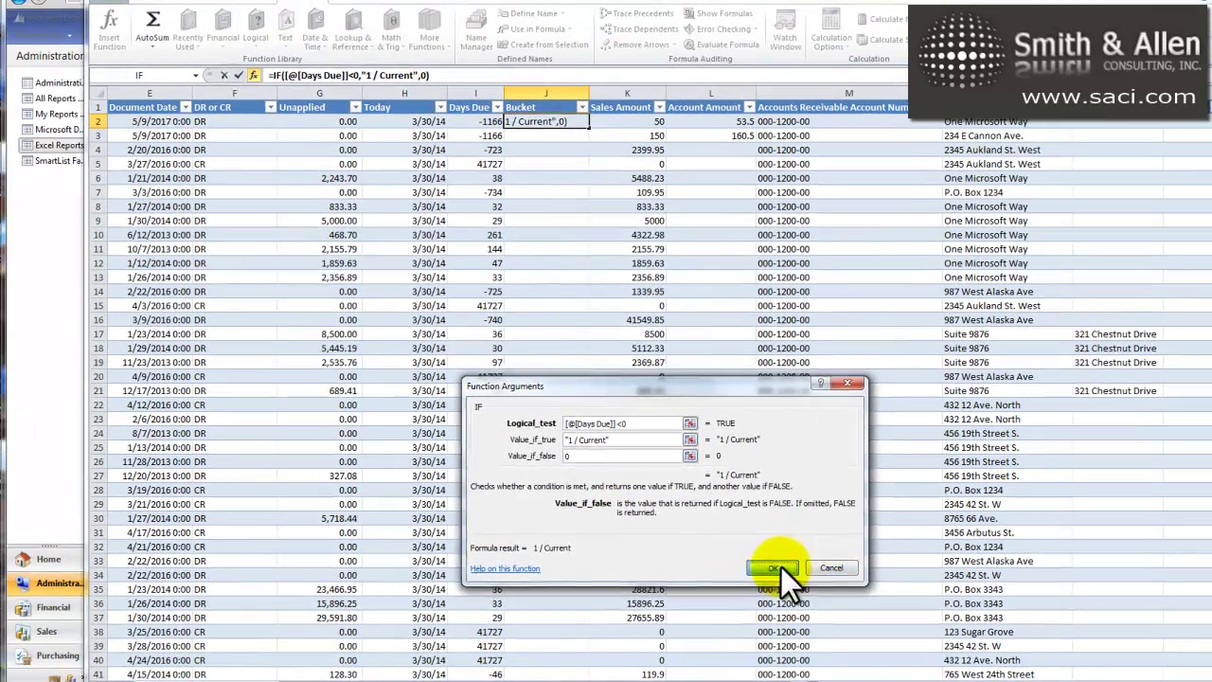
pyautogui.press('Return')
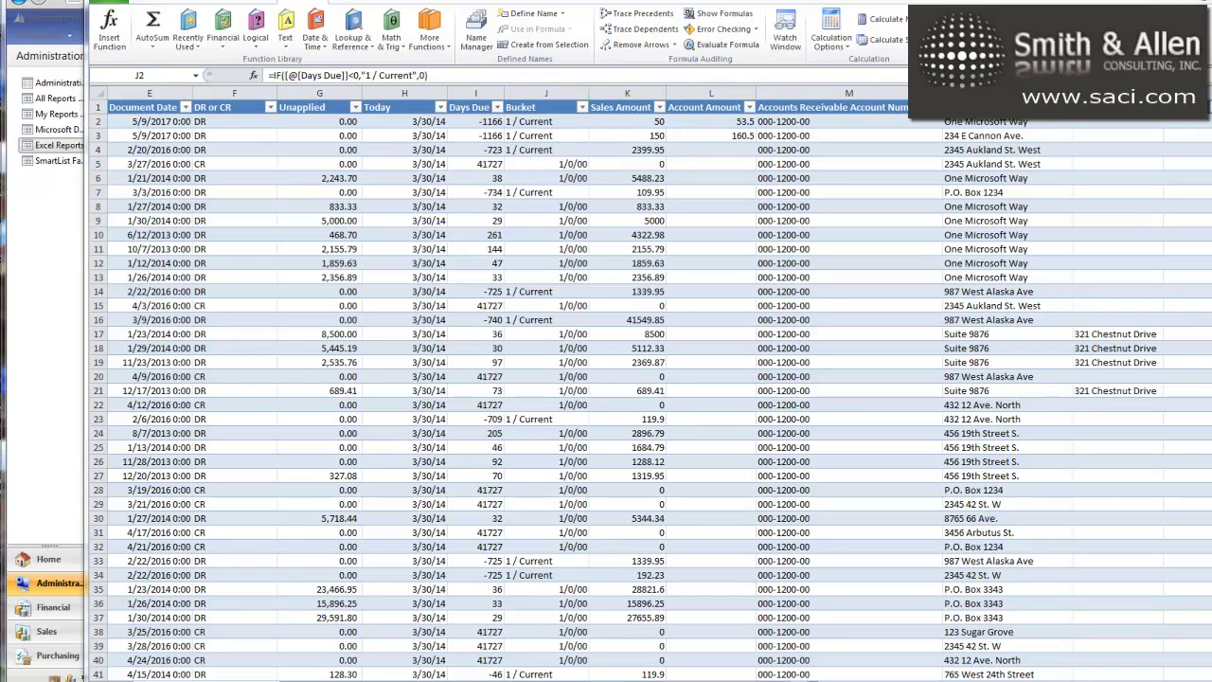
# - Extend the Bucket formula with nested IFs returning "2 / 0-30 Days" below 31, "3 / 31-60 Days" below 61, otherwise "4 / 61 and Over"
pyautogui.click(487, 74)
pyautogui.write('=IF([@[Days Due]] < 0,"1 / Current",(IF([@[Days Due]] < 31,"2 / 0-30 Days",(IF([@[Days Due]] < 61,"3 / 31-60 Days","4 / 61 and Over")))))')
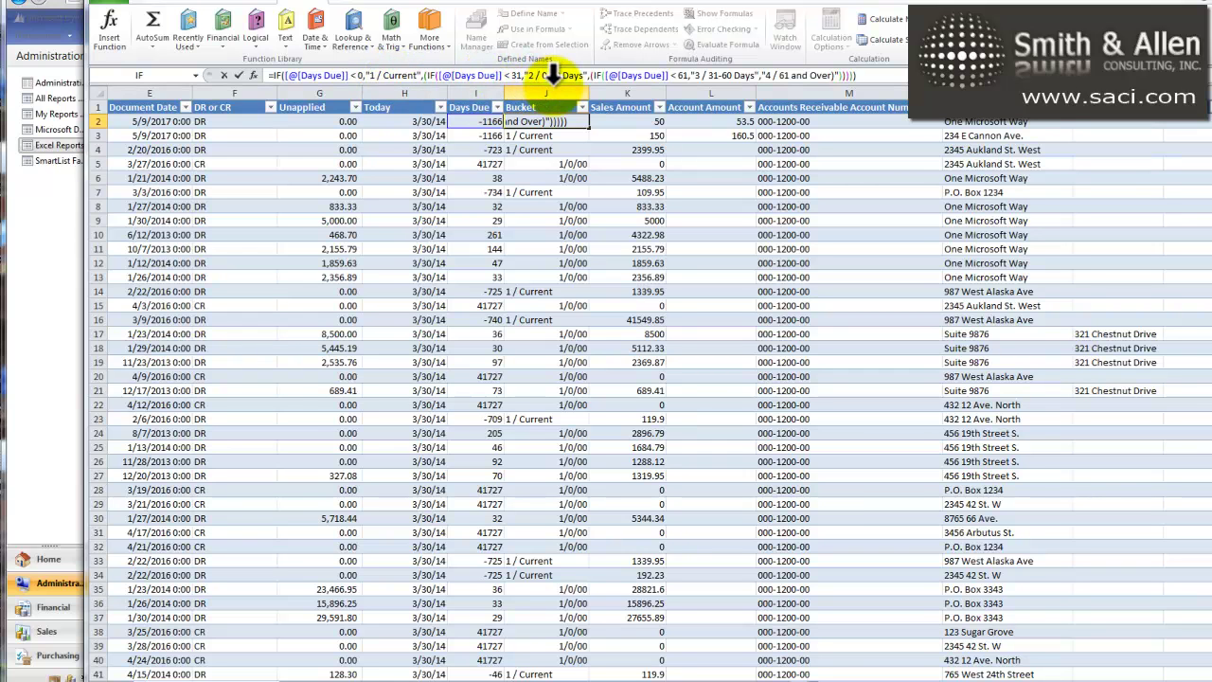
pyautogui.press('Return')
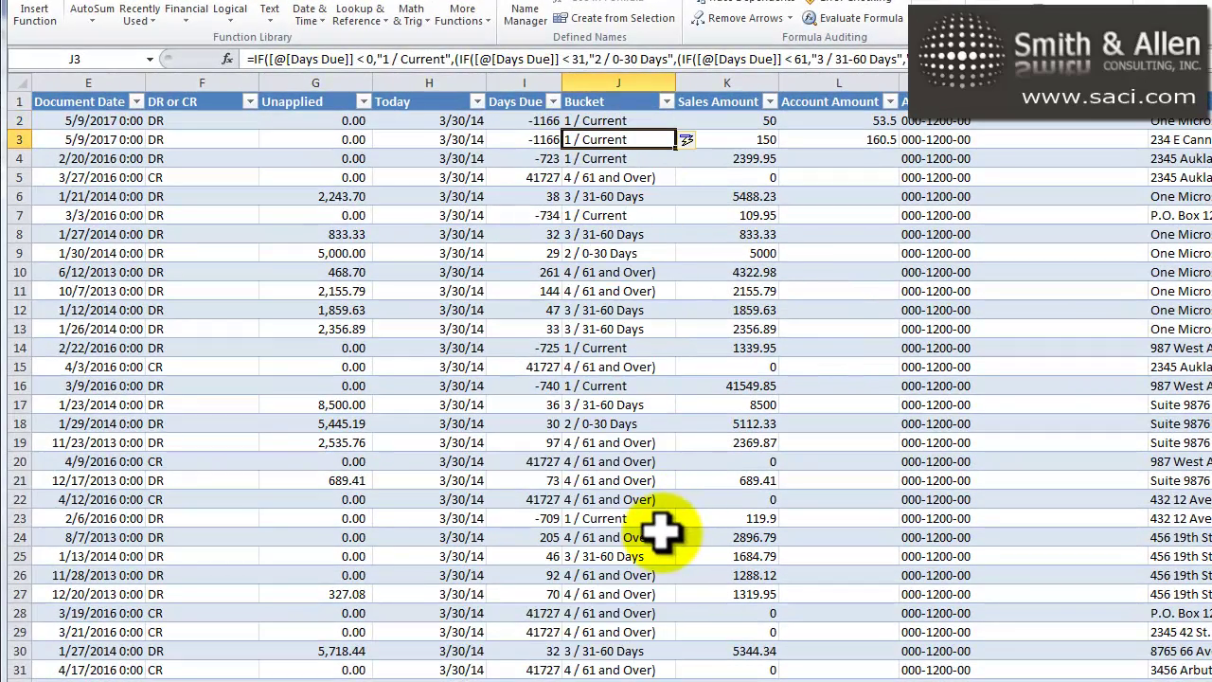
pyautogui.press('F2')
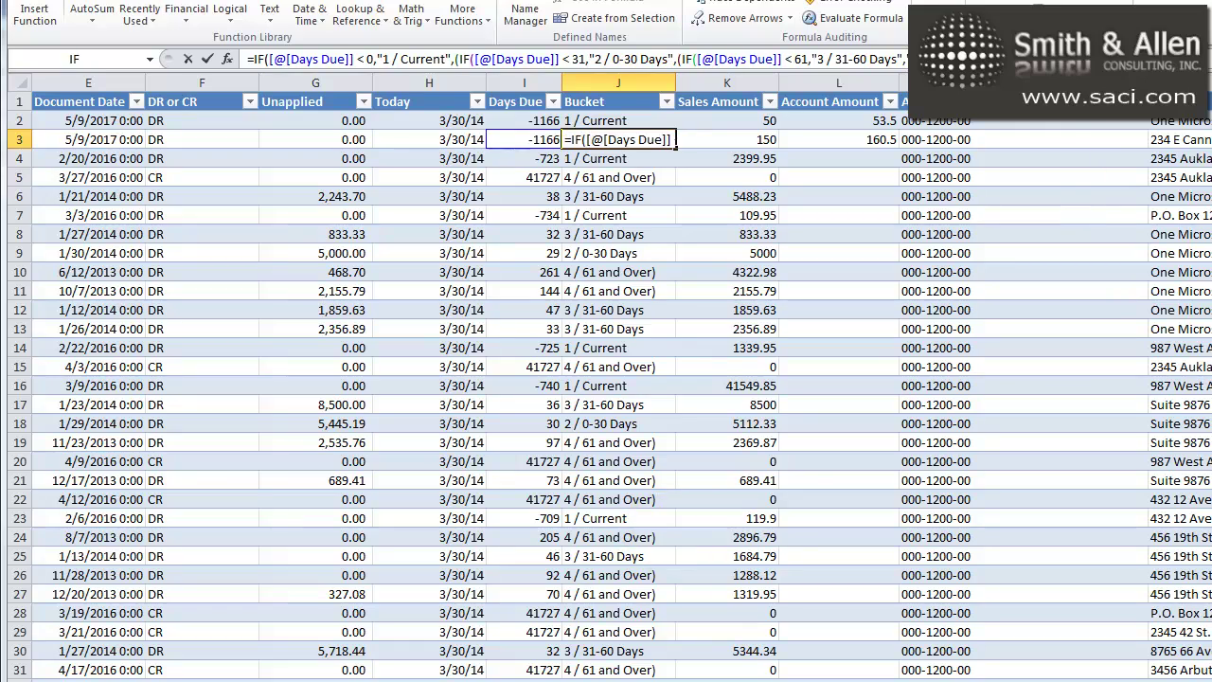
pyautogui.press('Return')
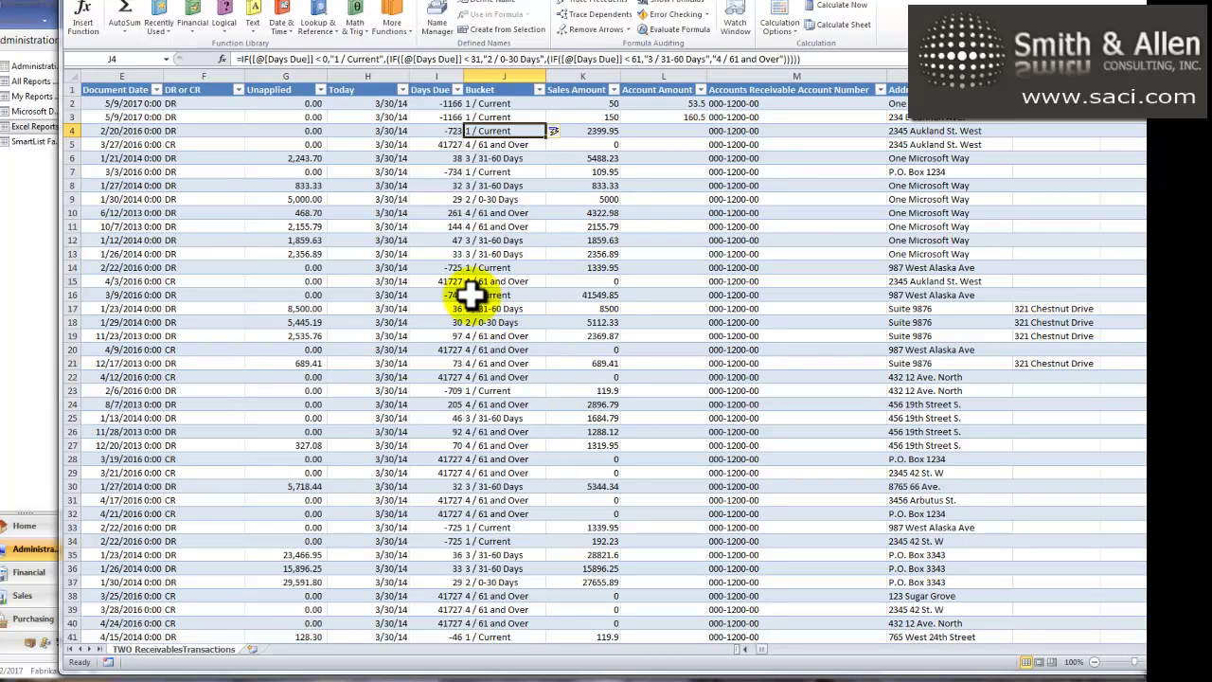
# - Create a PivotTable at cell A1 of a new worksheet, using columns A to LD of the TWO ReceivablesTransactions sheet as source
pyautogui.click(251, 649)
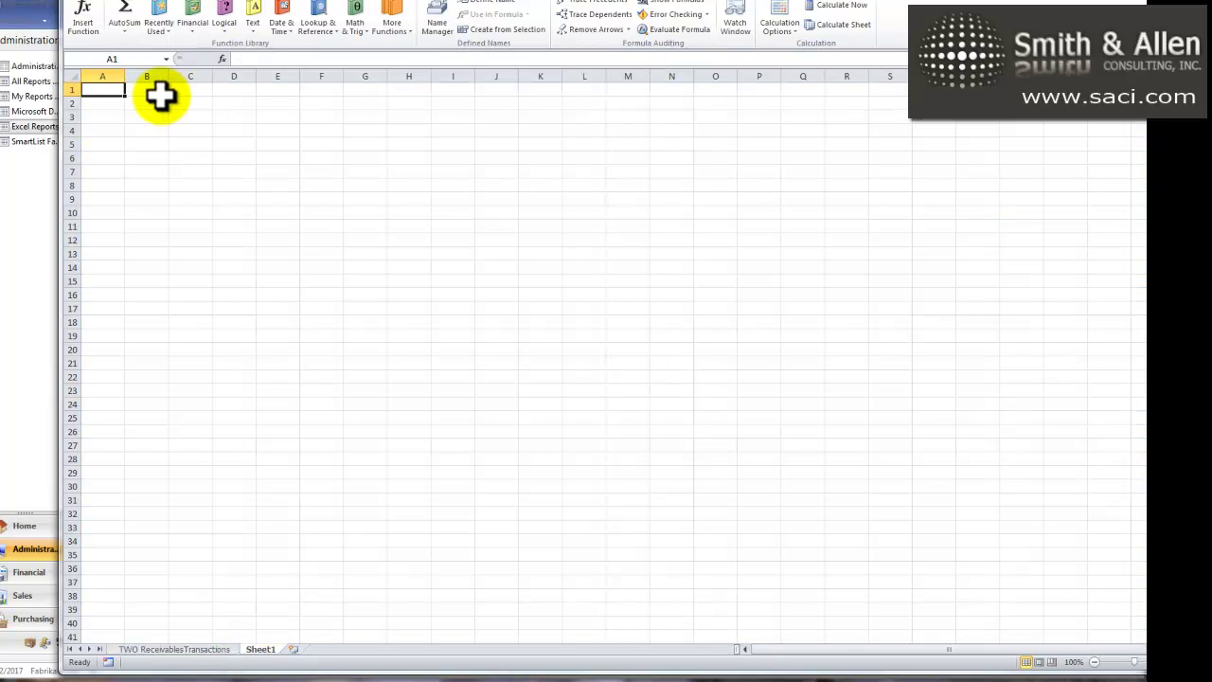
pyautogui.scroll(2, 184, 8)
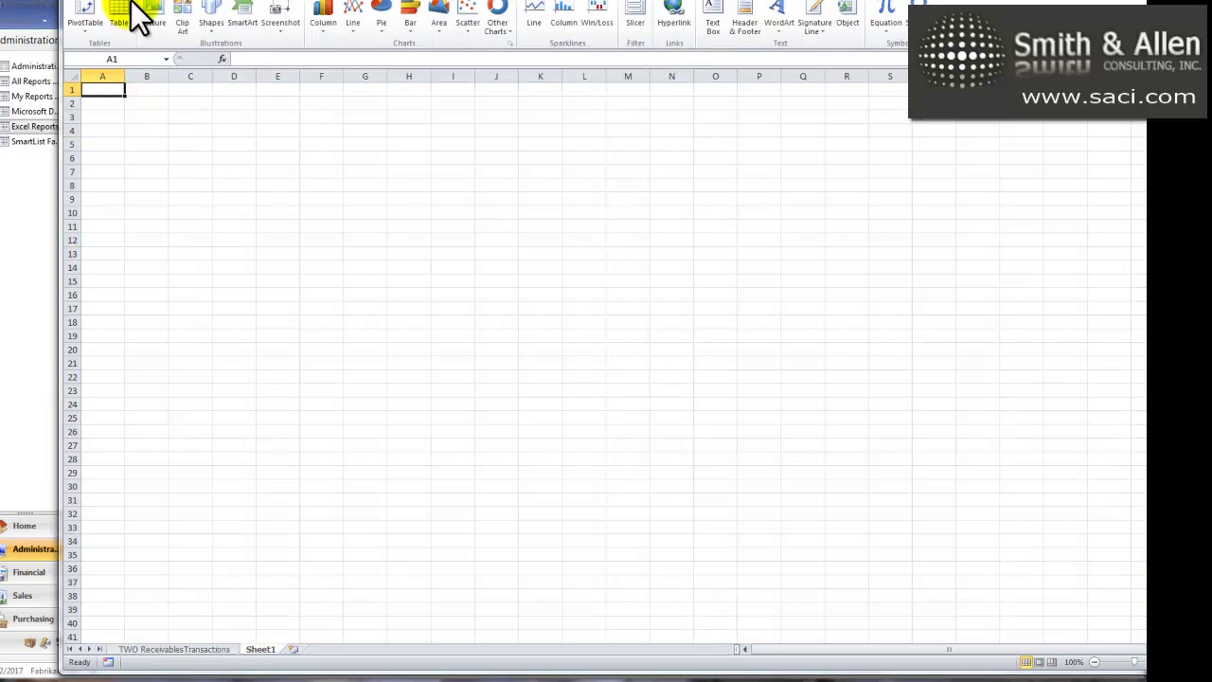
pyautogui.click(93, 26)
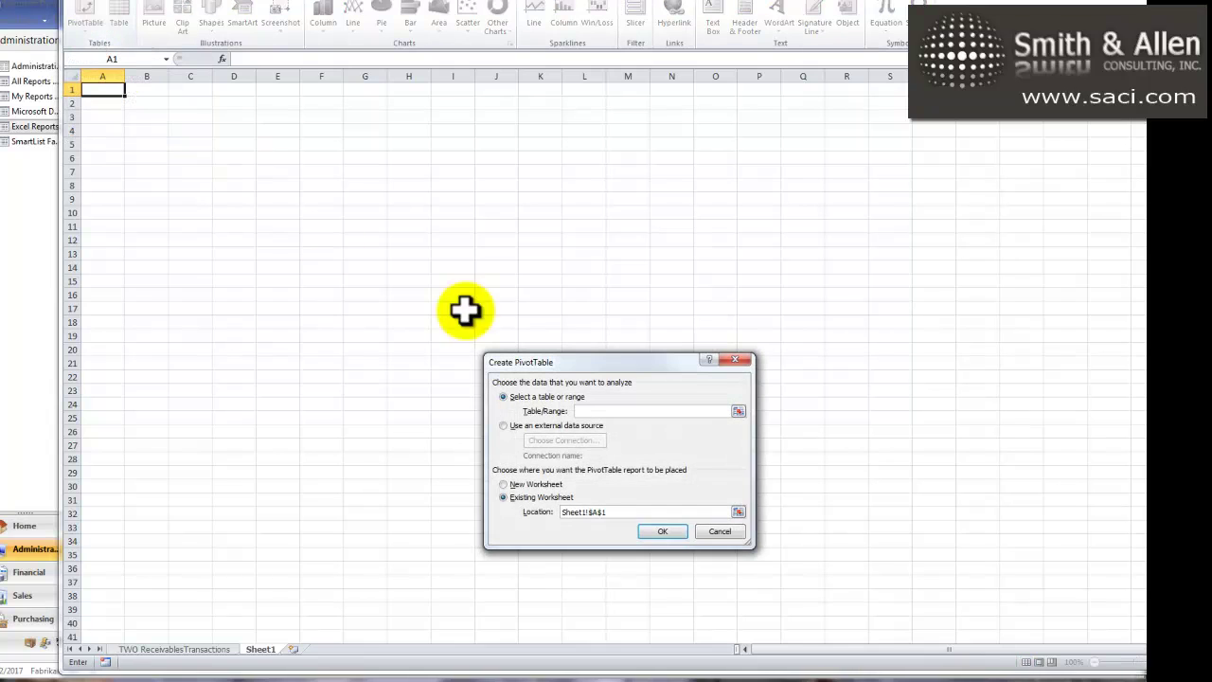
pyautogui.click(166, 652)
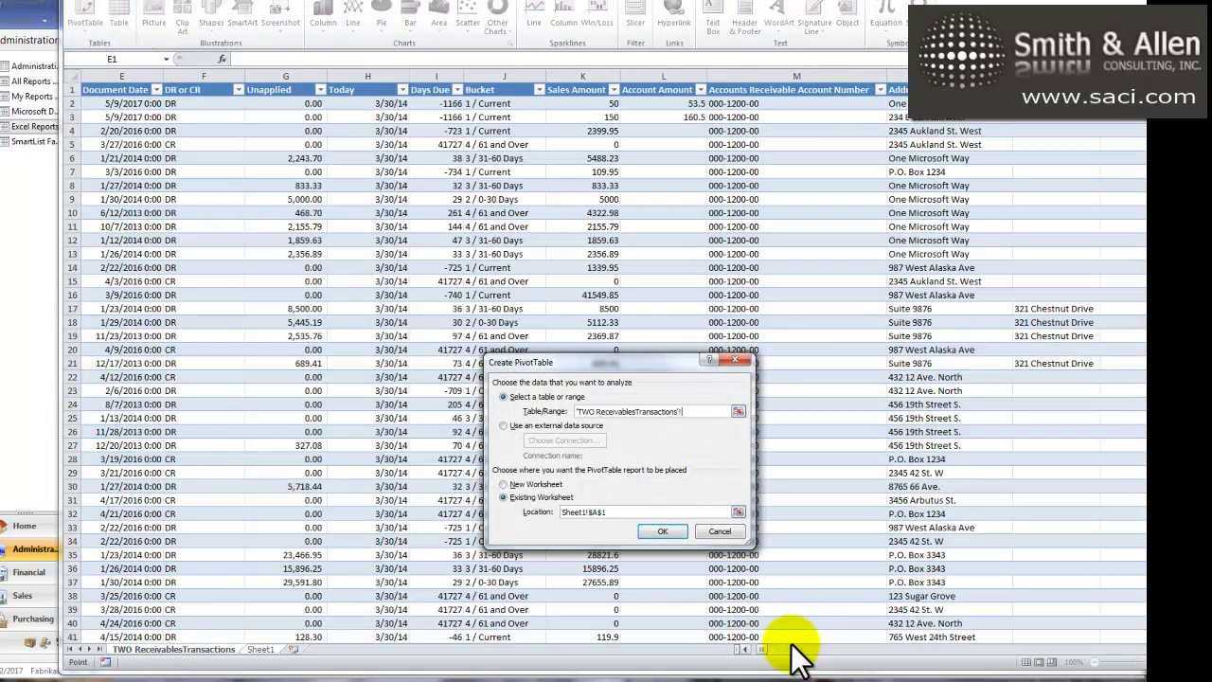
pyautogui.click(744, 650)
pyautogui.click(146, 74)
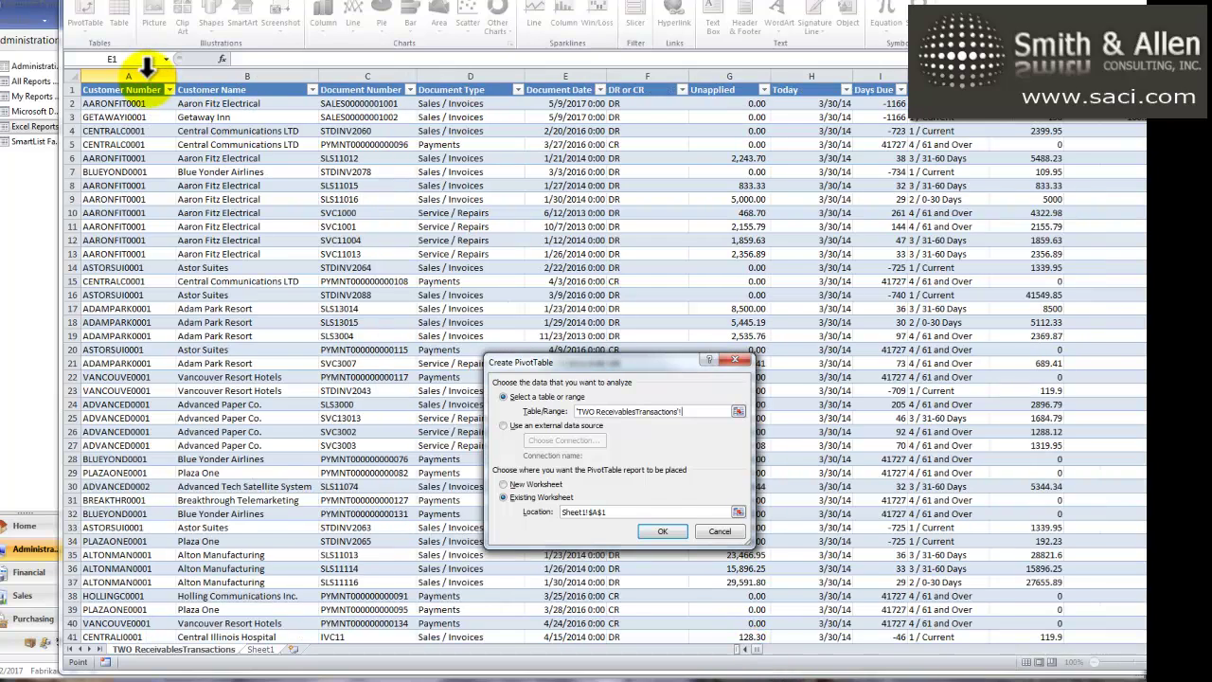
pyautogui.moveTo(146, 67); pyautogui.dragTo(826, 71)
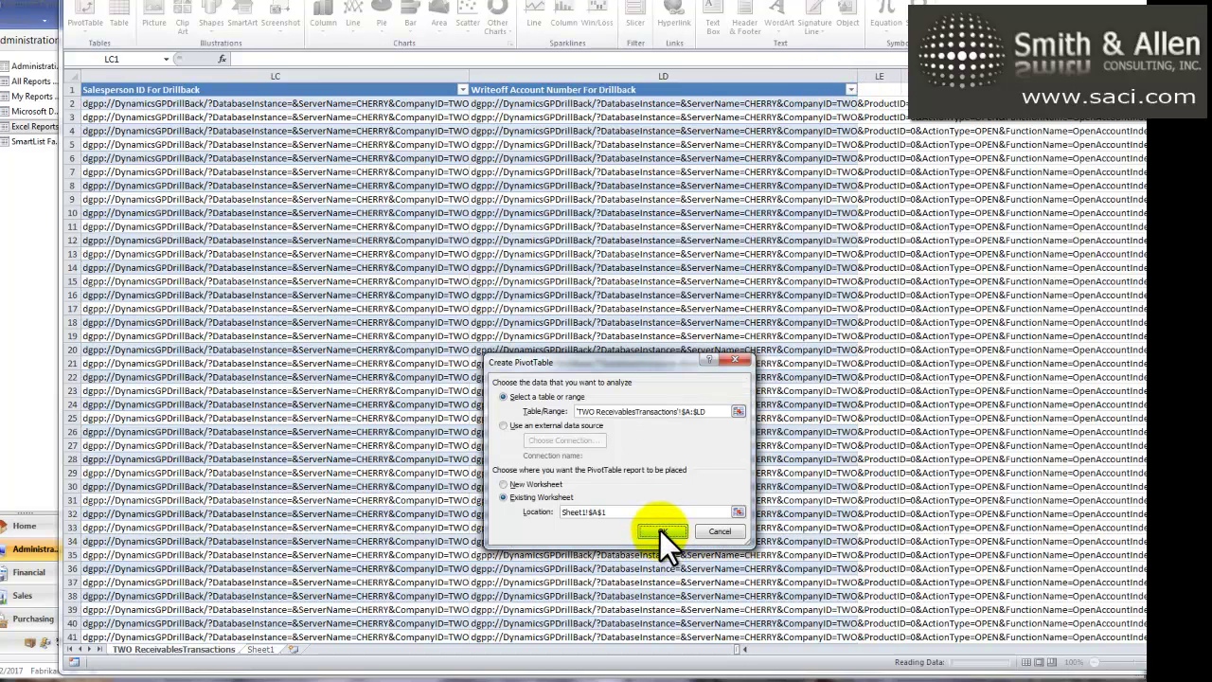
pyautogui.click(662, 531)
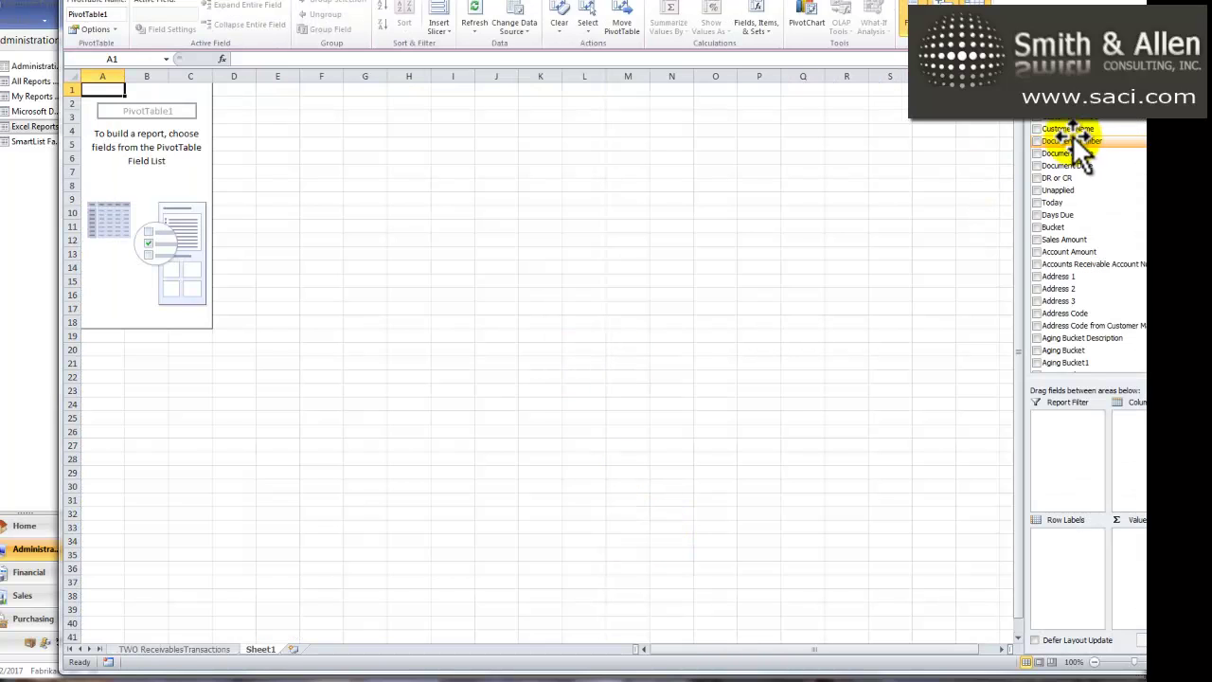
# - Add Customer Name and, beneath it, Document Number as the pivot table's row labels
pyautogui.moveTo(1079, 125); pyautogui.dragTo(1069, 546)
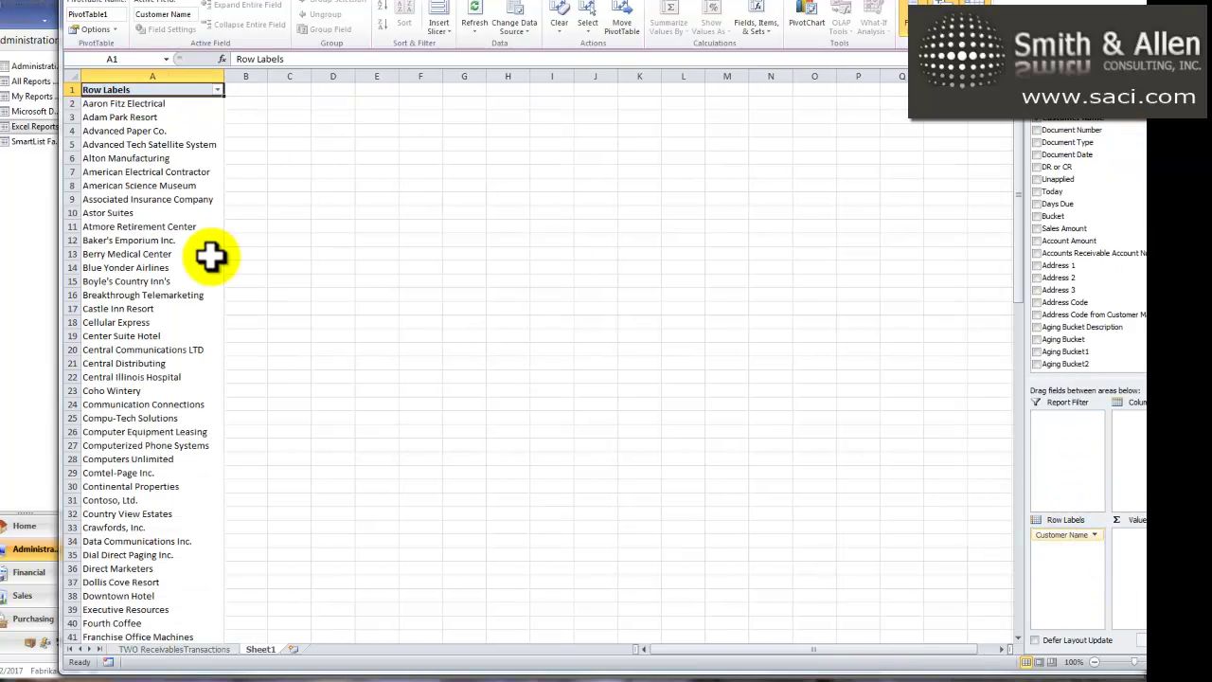
pyautogui.moveTo(1058, 166); pyautogui.dragTo(1073, 169)
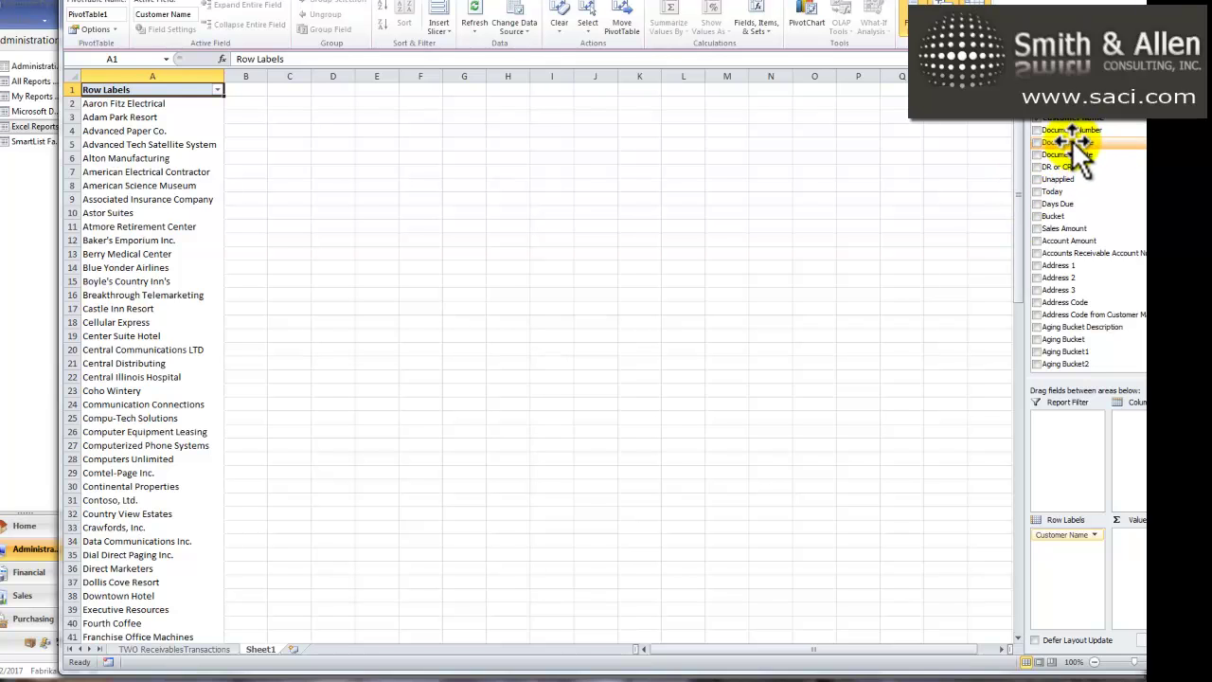
pyautogui.moveTo(1072, 131); pyautogui.dragTo(1064, 554)
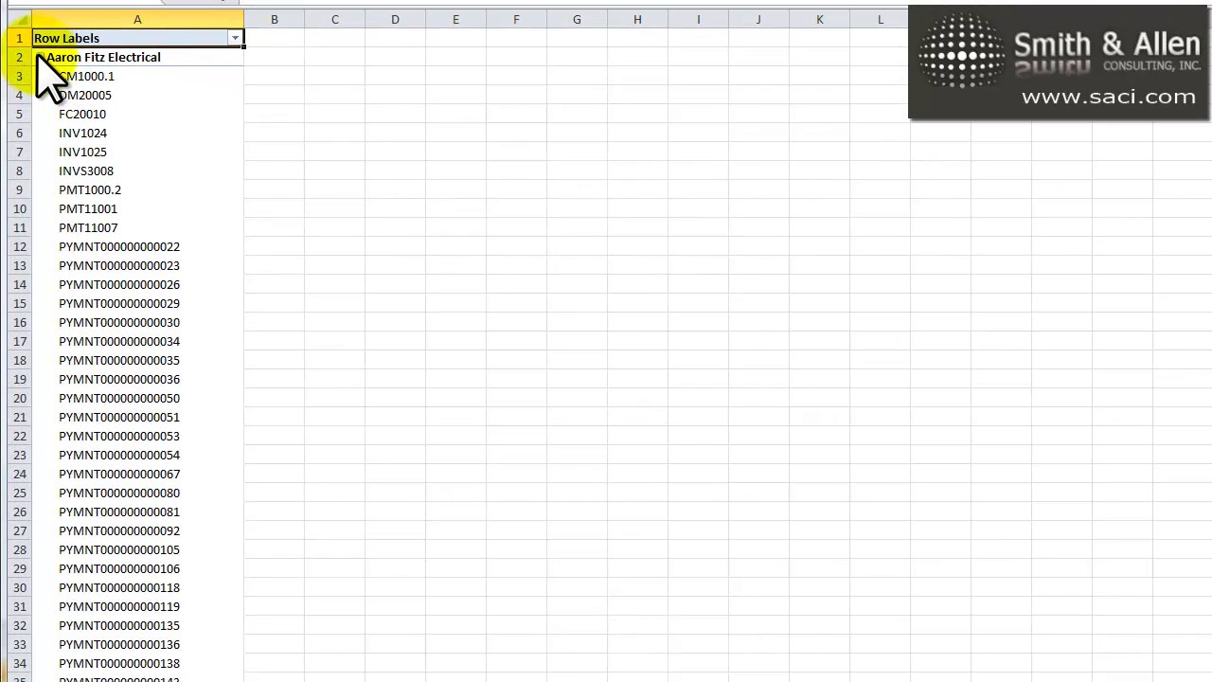
# - Collapse the document lists under Aaron Fitz Electrical and Adam Park Resort and expand them again
pyautogui.click(87, 102)
pyautogui.click(40, 76)
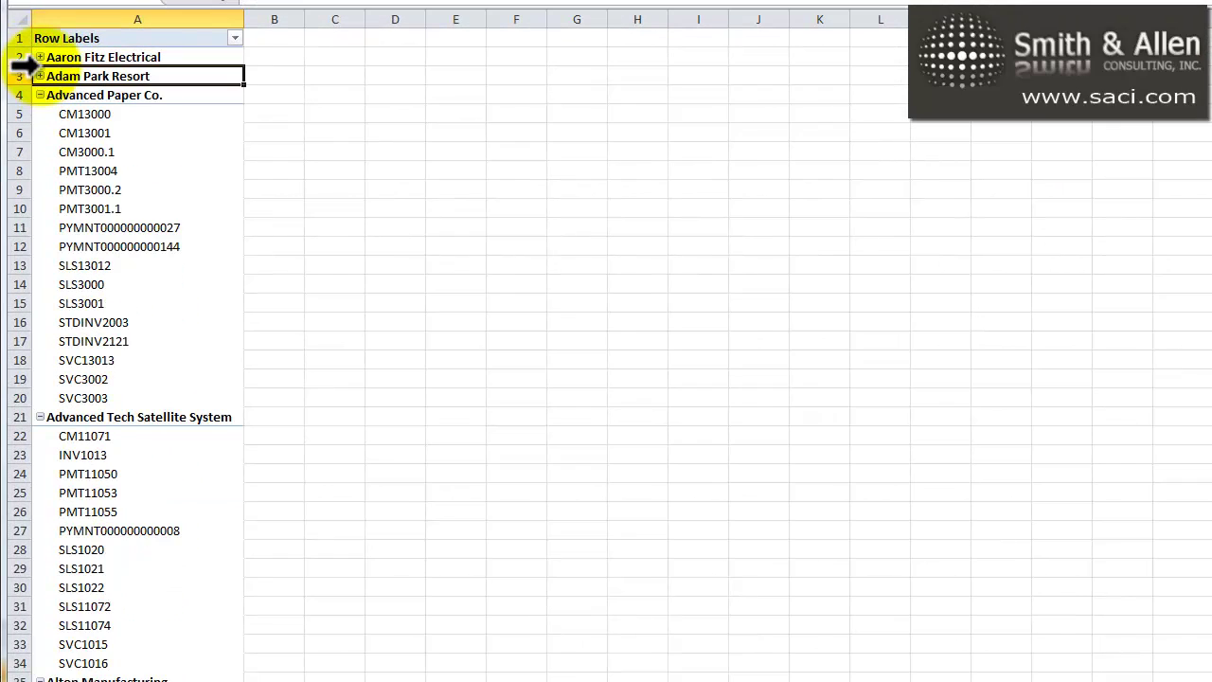
pyautogui.click(40, 76)
pyautogui.click(45, 60)
pyautogui.click(40, 57)
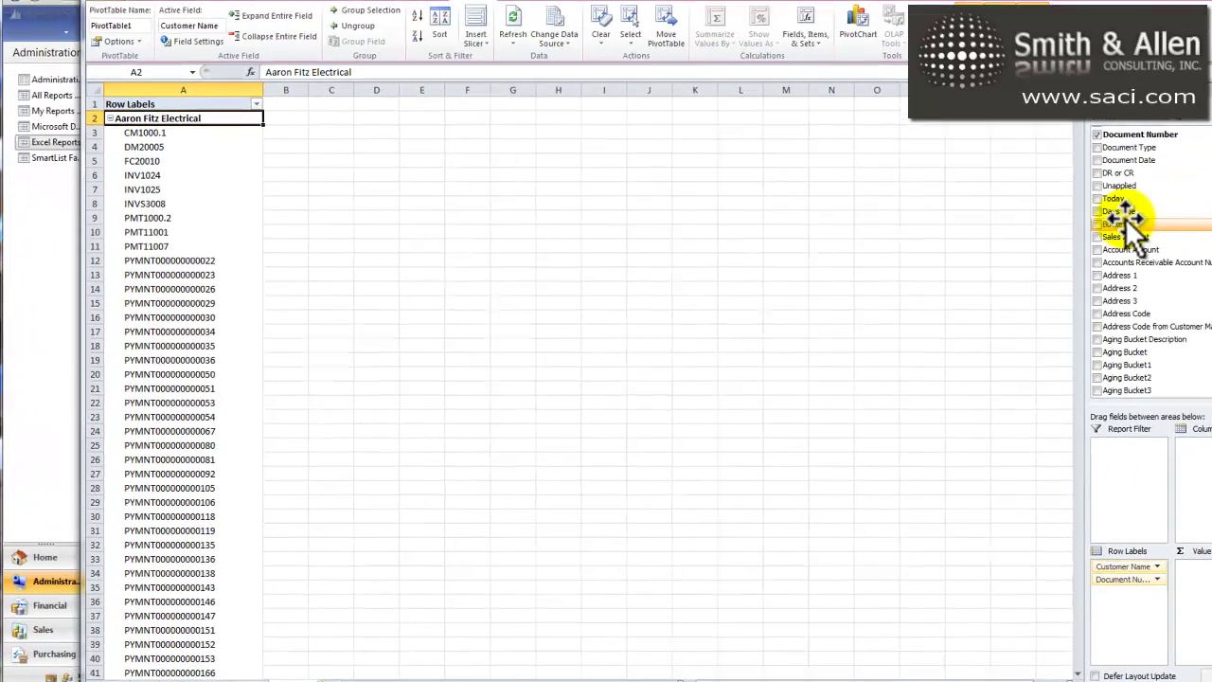
# - Use the Bucket field as the pivot table's column labels and exclude its (blank) item
pyautogui.moveTo(1126, 219); pyautogui.dragTo(1192, 446)
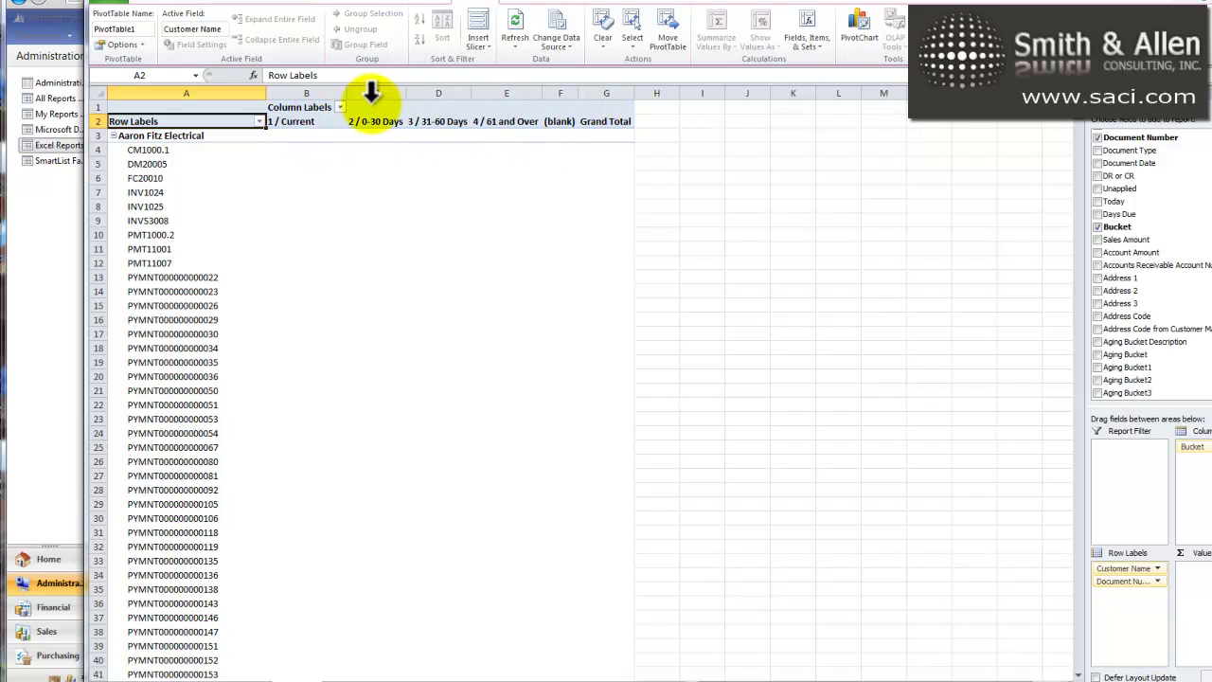
pyautogui.click(339, 108)
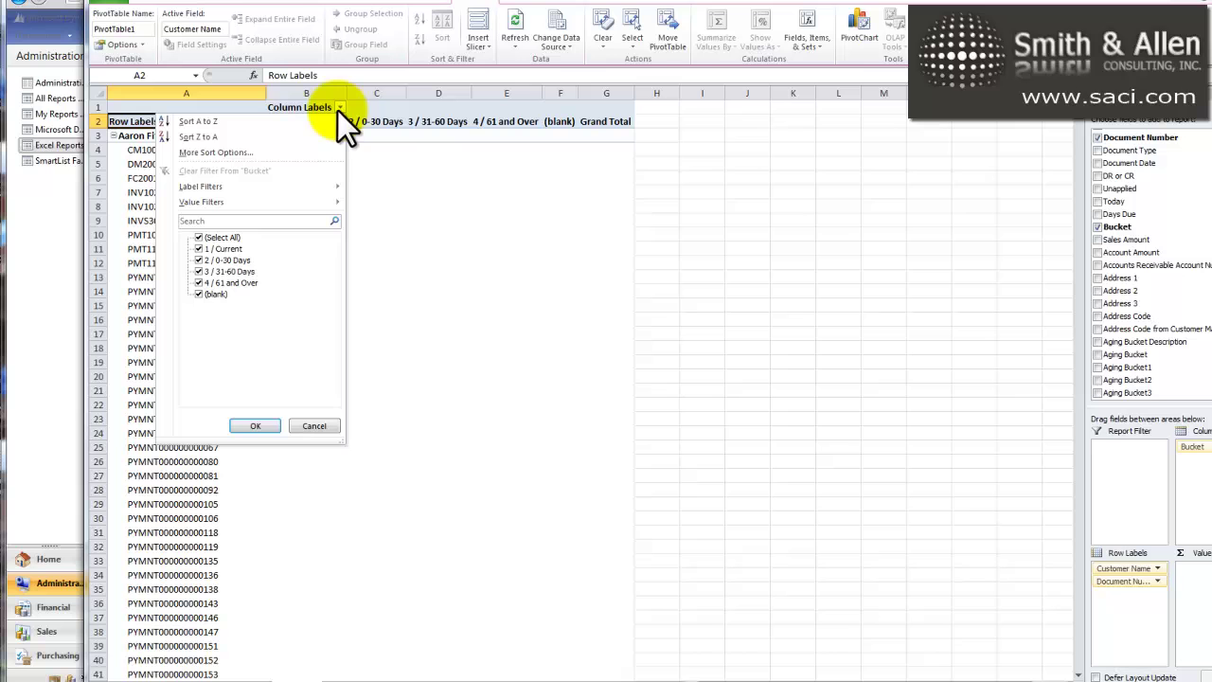
pyautogui.click(198, 294)
pyautogui.click(254, 426)
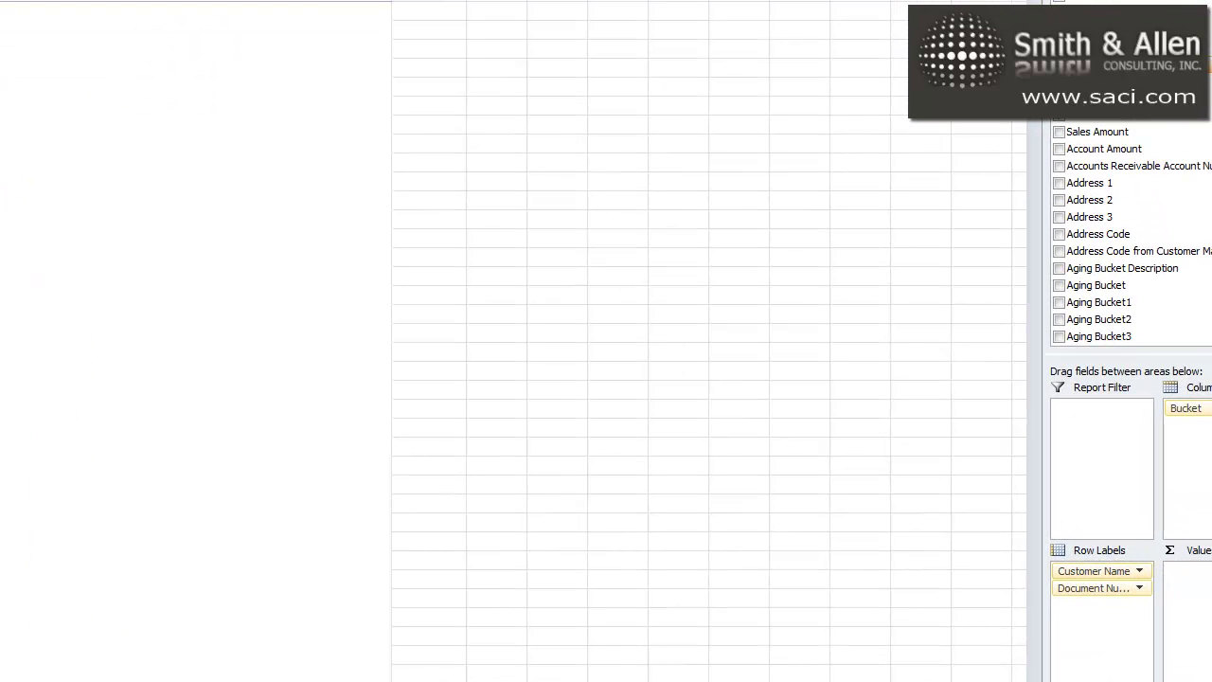
# - Add the Unapplied field to the pivot table values and summarize it by Sum
pyautogui.moveTo(1170, 322); pyautogui.dragTo(1199, 592)
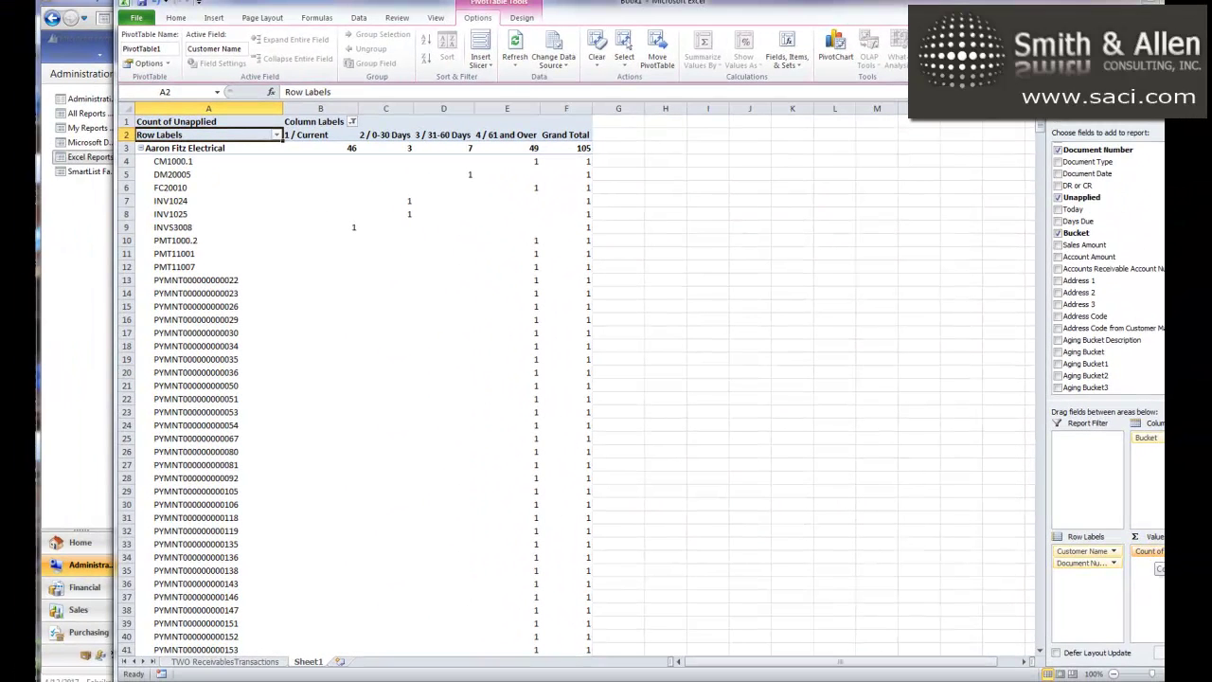
pyautogui.click(1148, 551)
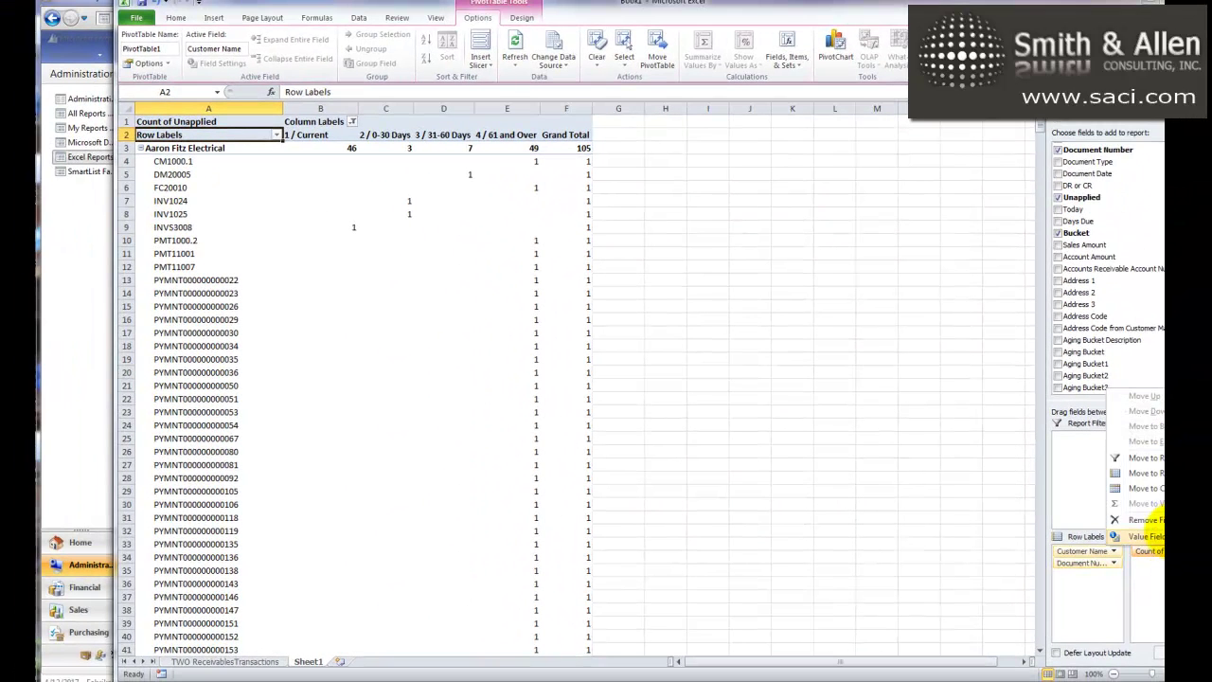
pyautogui.click(1150, 538)
pyautogui.click(536, 481)
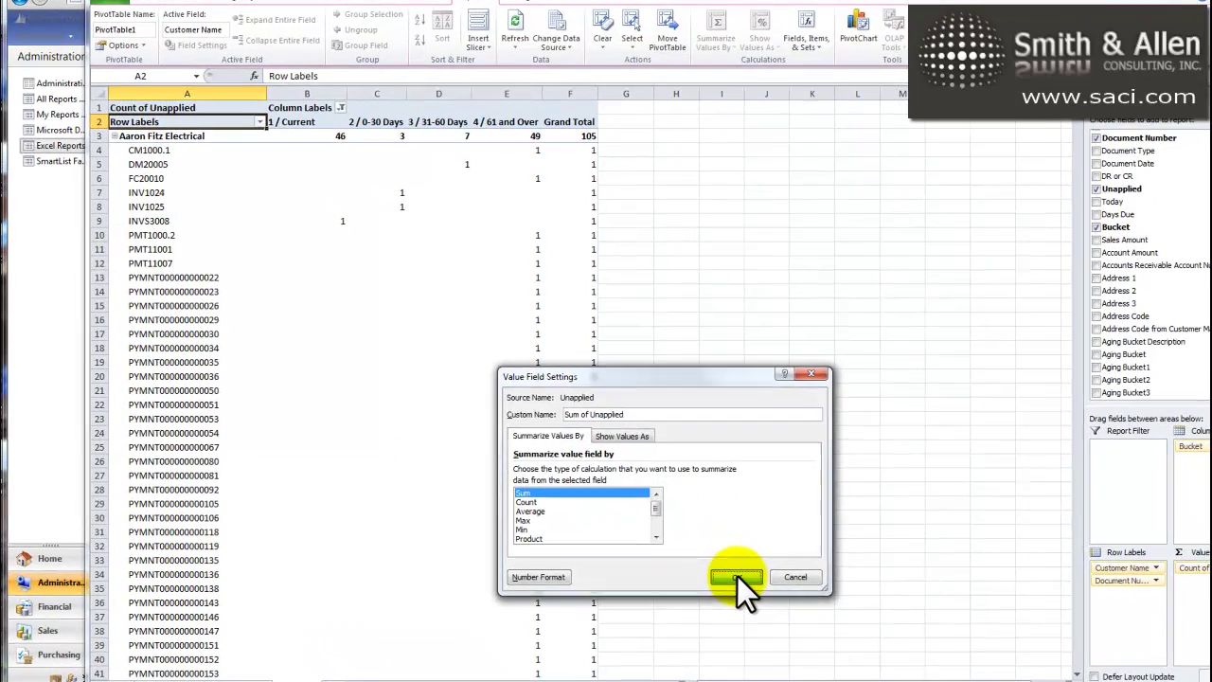
pyautogui.click(724, 563)
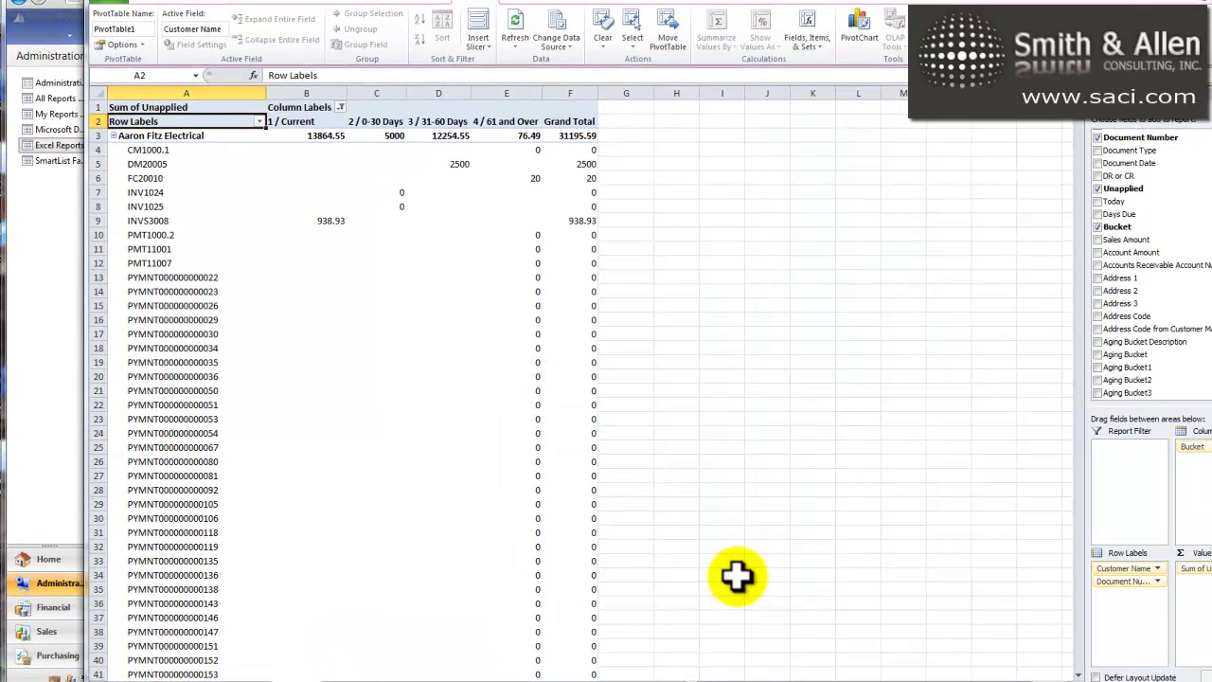
# - Format the Sum of Unapplied values as Currency with two decimals, showing negative amounts in red parentheses
pyautogui.click(1201, 568)
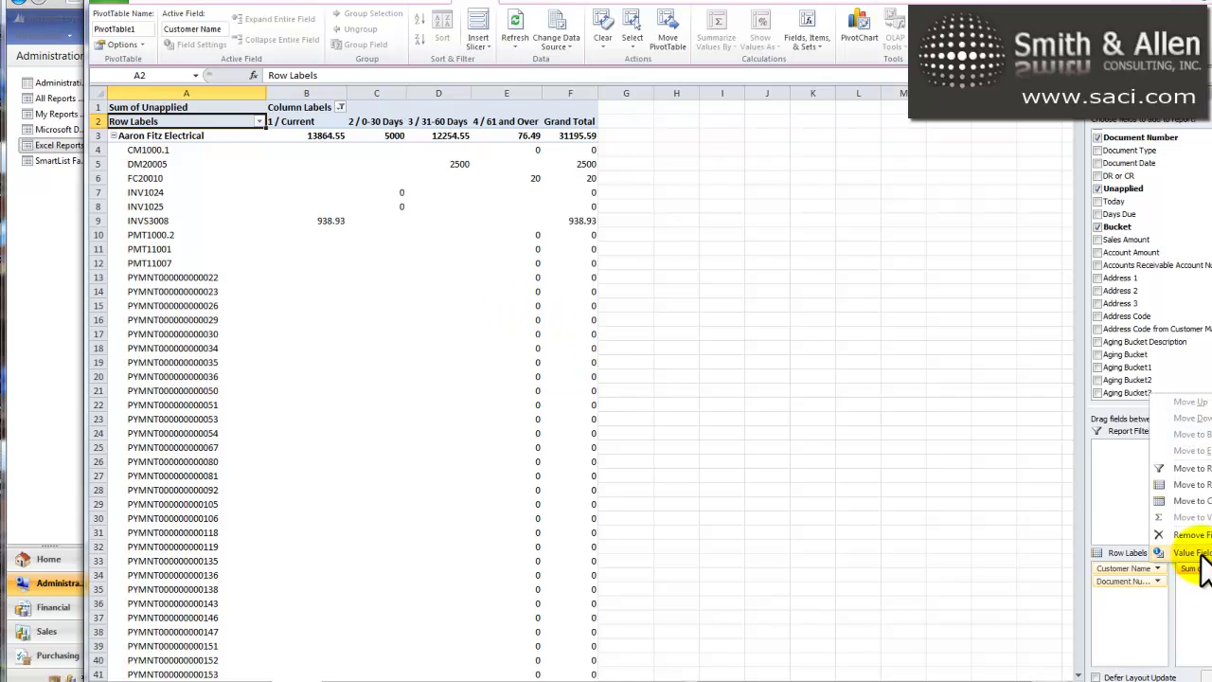
pyautogui.click(1191, 553)
pyautogui.click(538, 653)
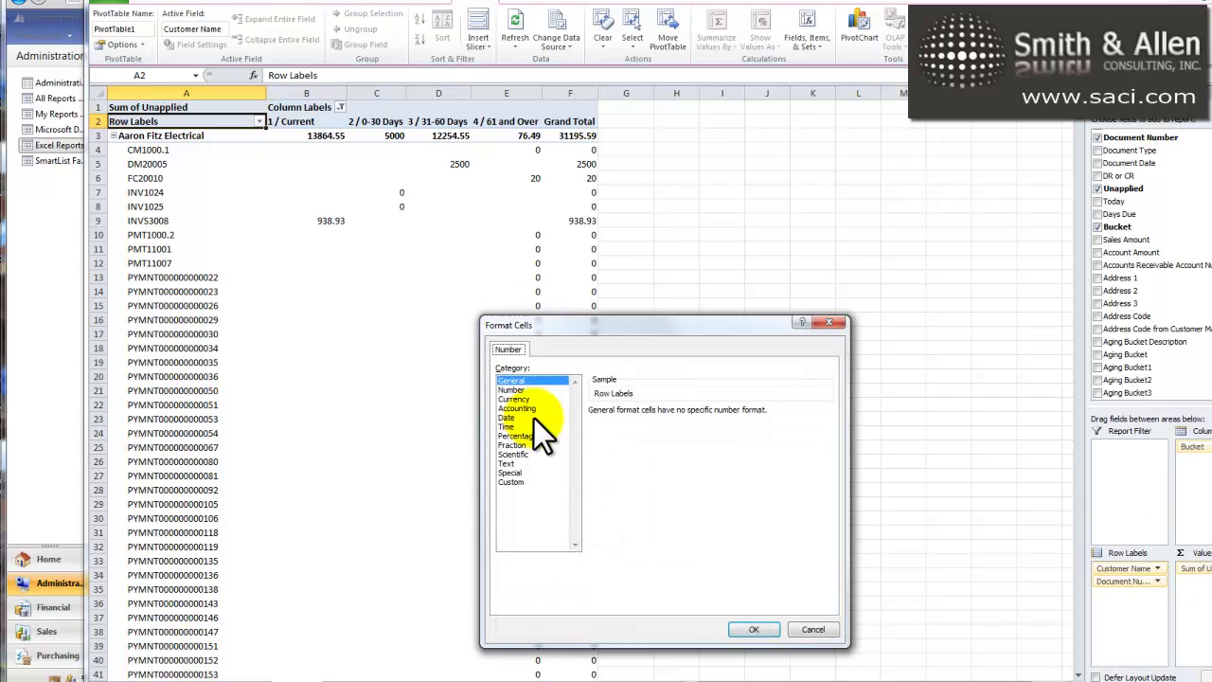
pyautogui.click(521, 399)
pyautogui.click(639, 474)
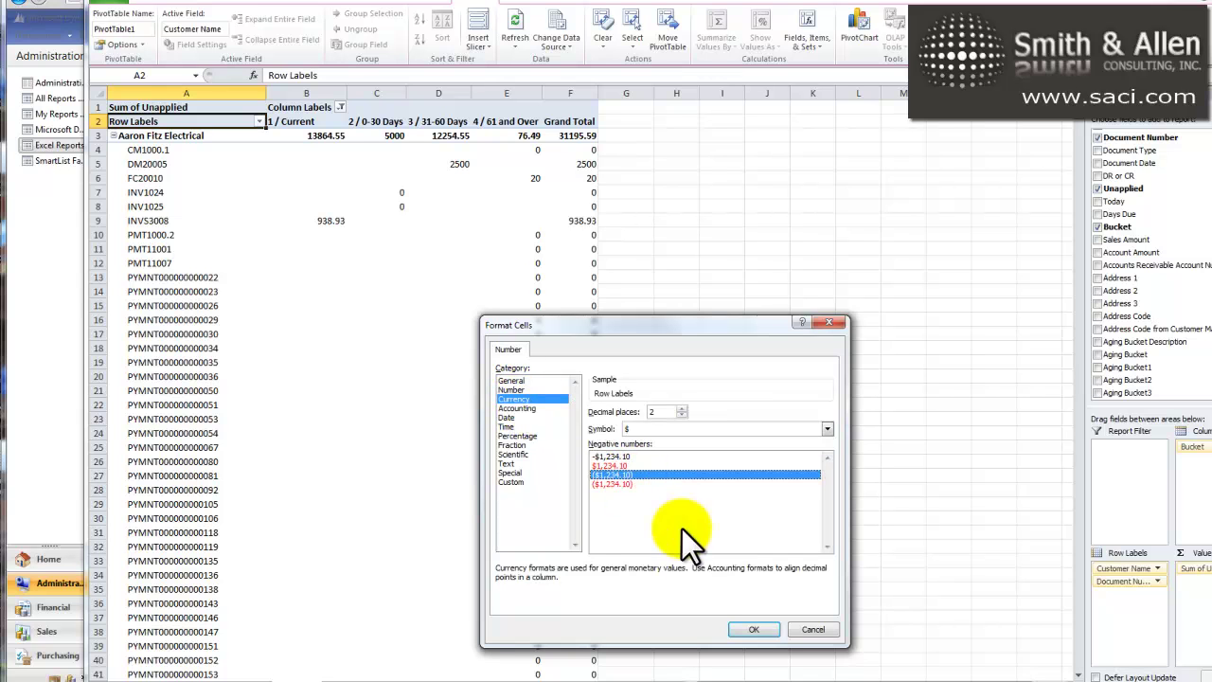
pyautogui.click(632, 486)
pyautogui.click(750, 628)
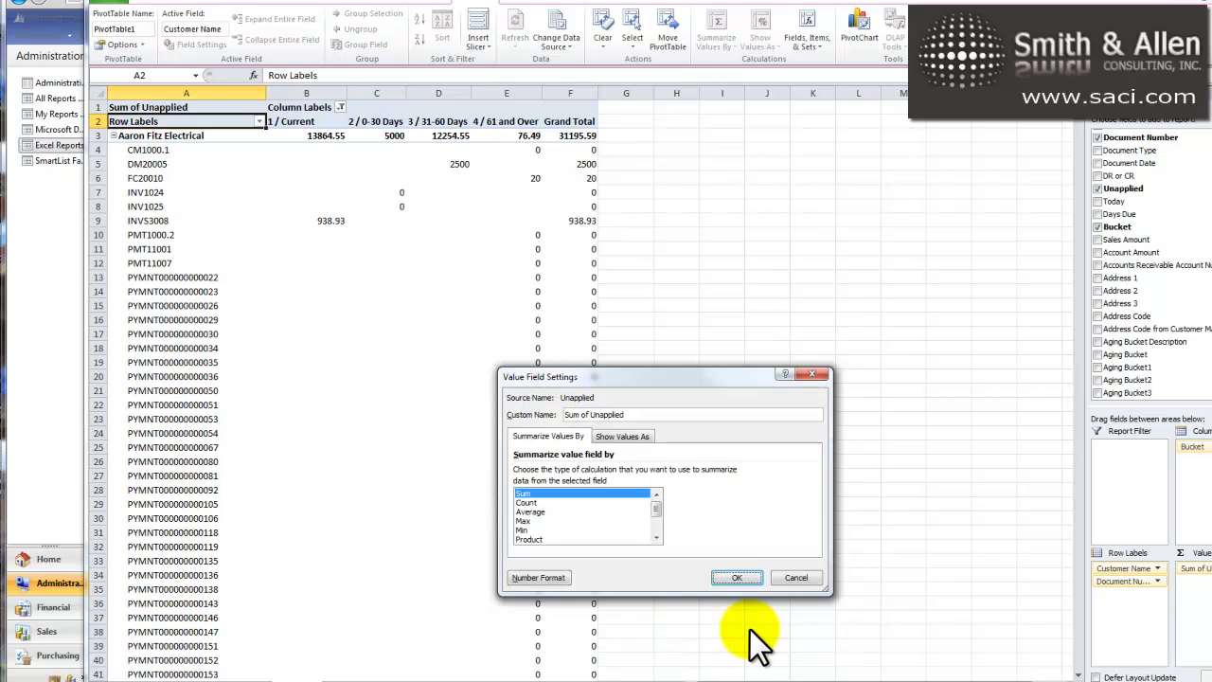
pyautogui.click(729, 575)
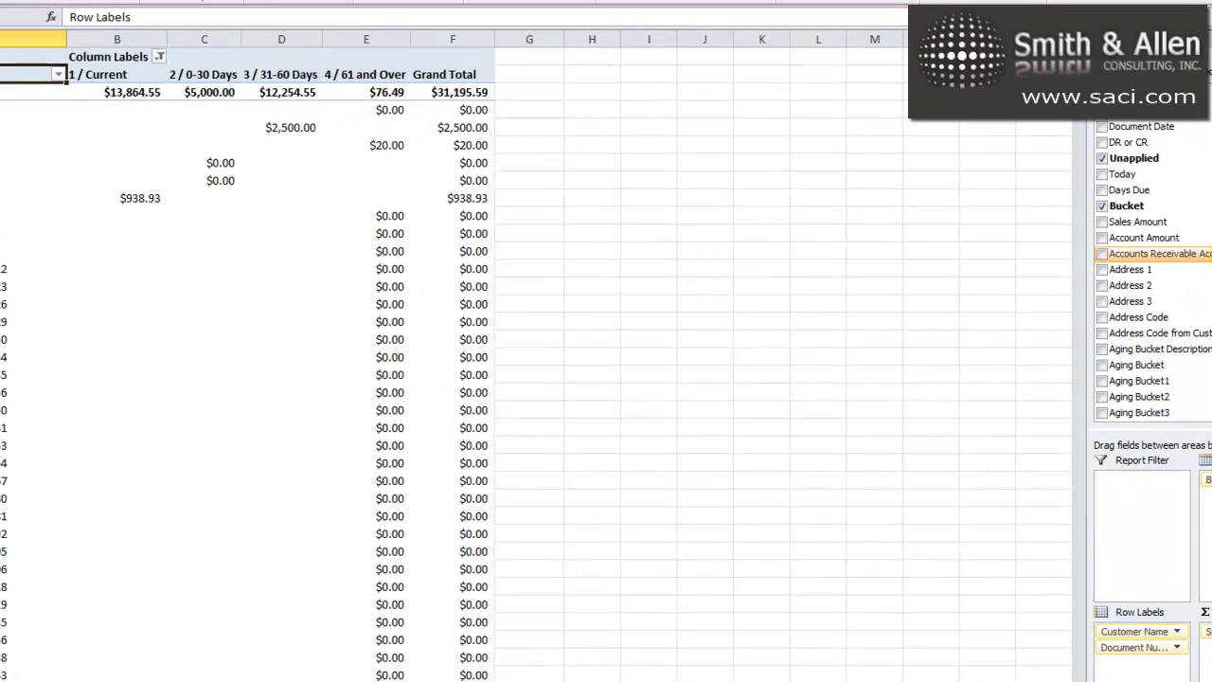
# - Add Document Status as a report filter and restrict the pivot table to Posted documents
pyautogui.scroll(5, 1155, 270)
pyautogui.scroll(-15, 1153, 274)
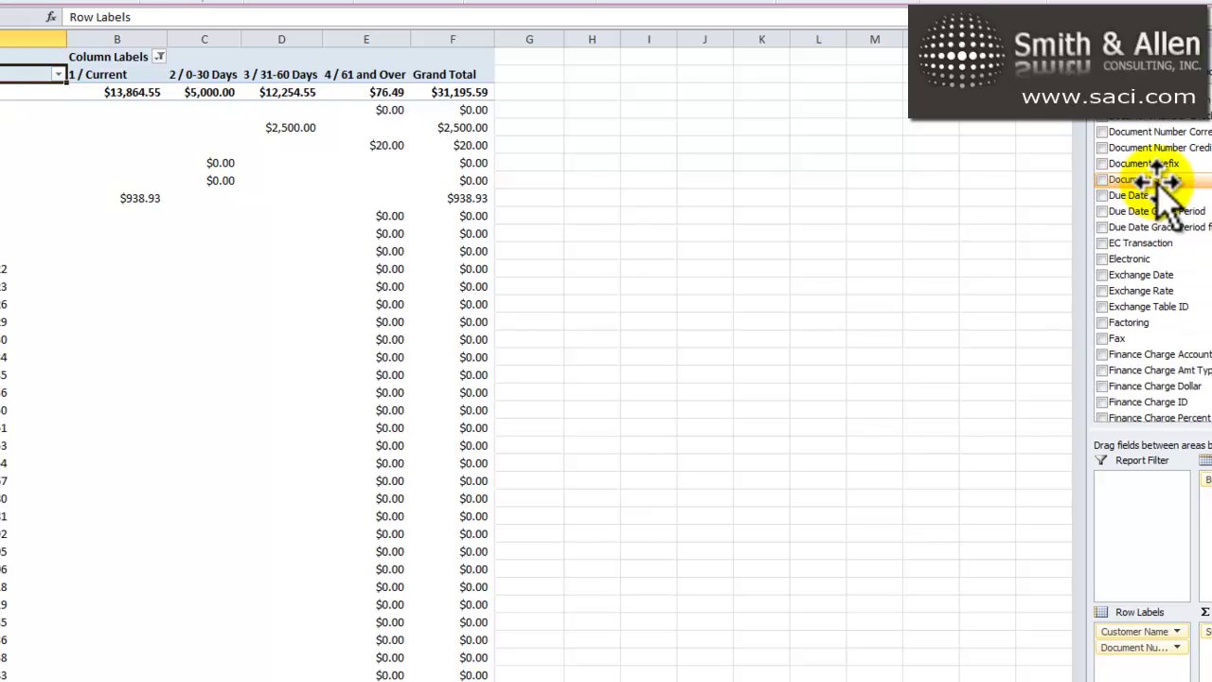
pyautogui.moveTo(1113, 179); pyautogui.dragTo(1137, 512)
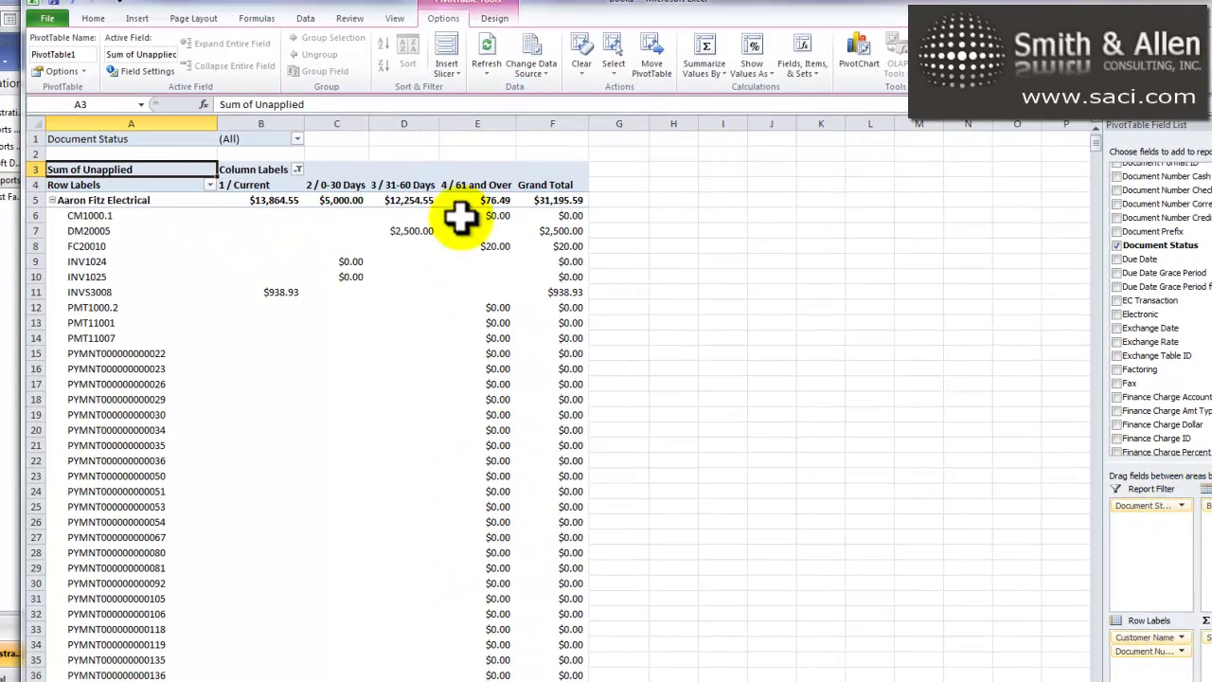
pyautogui.click(298, 138)
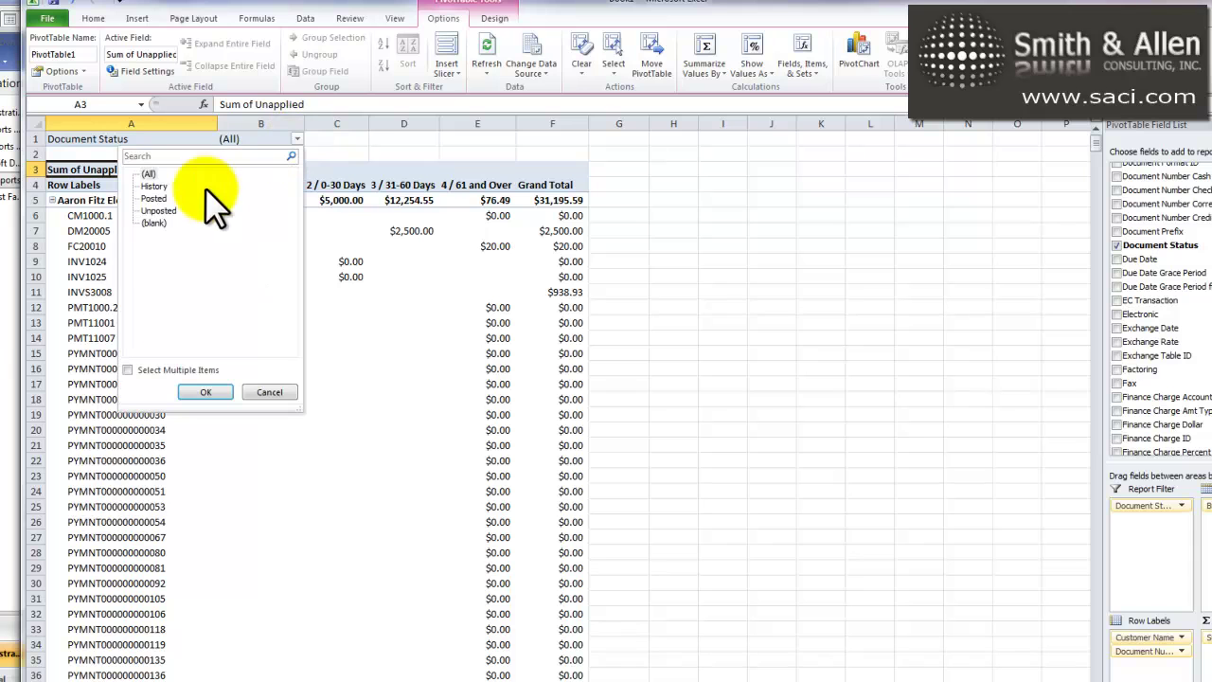
pyautogui.click(155, 199)
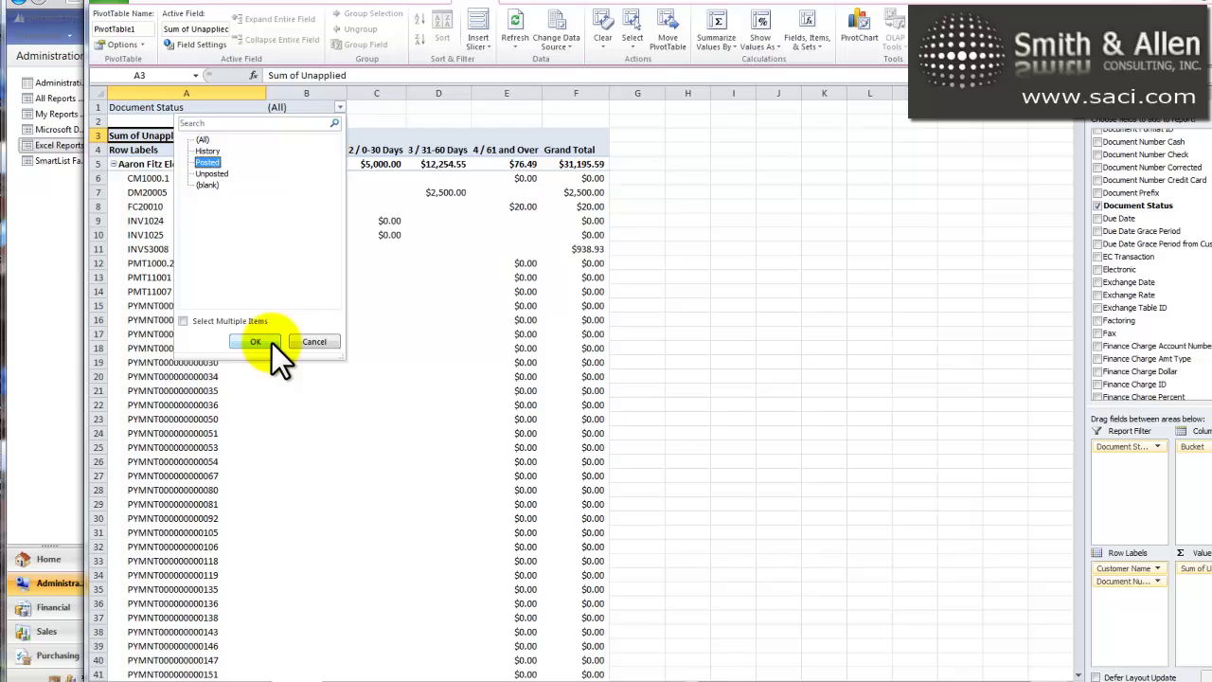
pyautogui.click(270, 342)
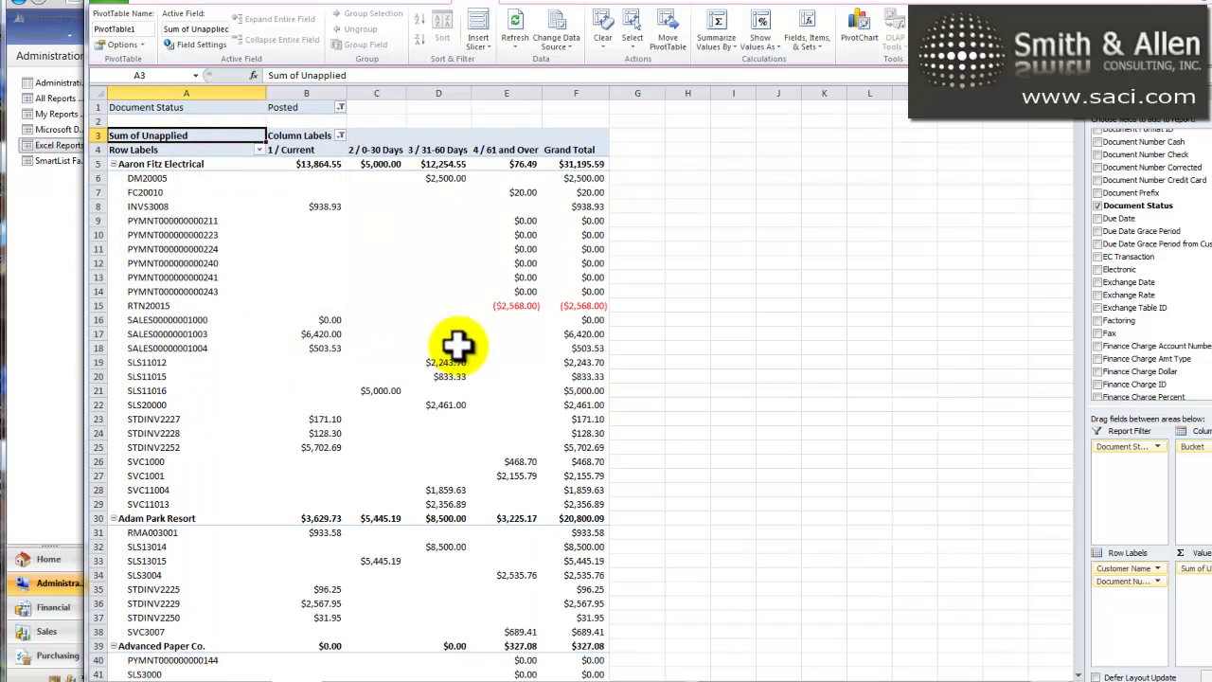
# - Add Document Type to the pivot table's row labels beneath Document Number
pyautogui.moveTo(514, 514)
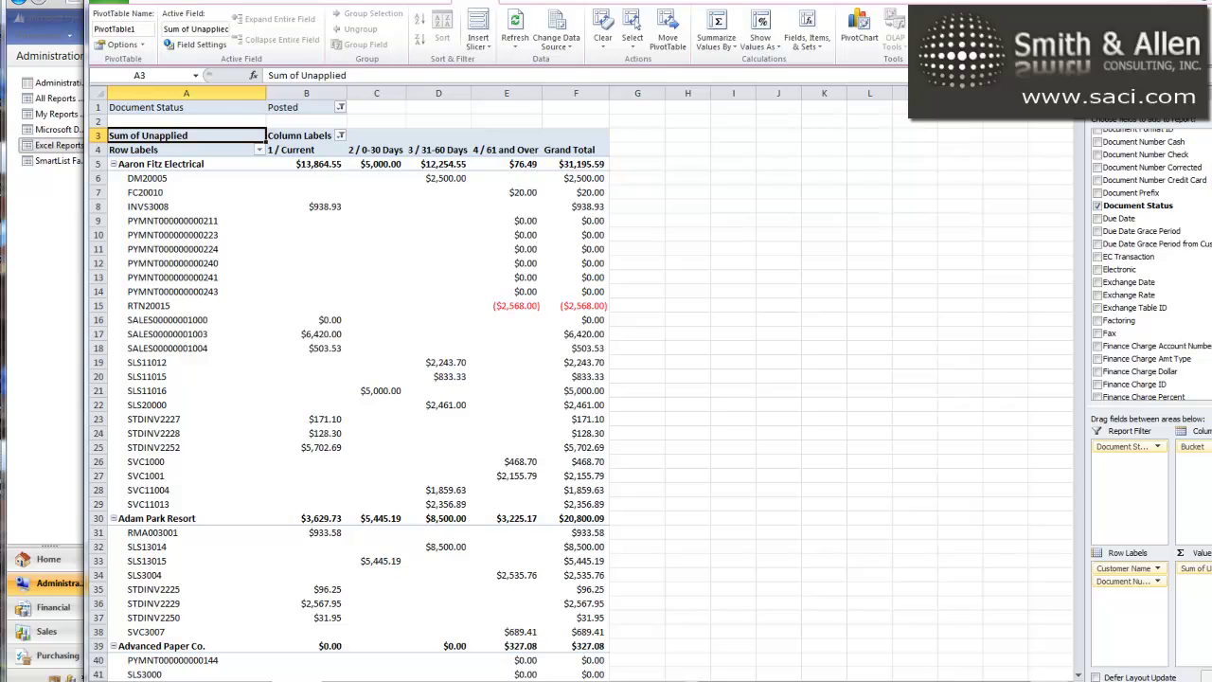
pyautogui.scroll(10, 1150, 266)
pyautogui.moveTo(1132, 173); pyautogui.dragTo(1132, 594)
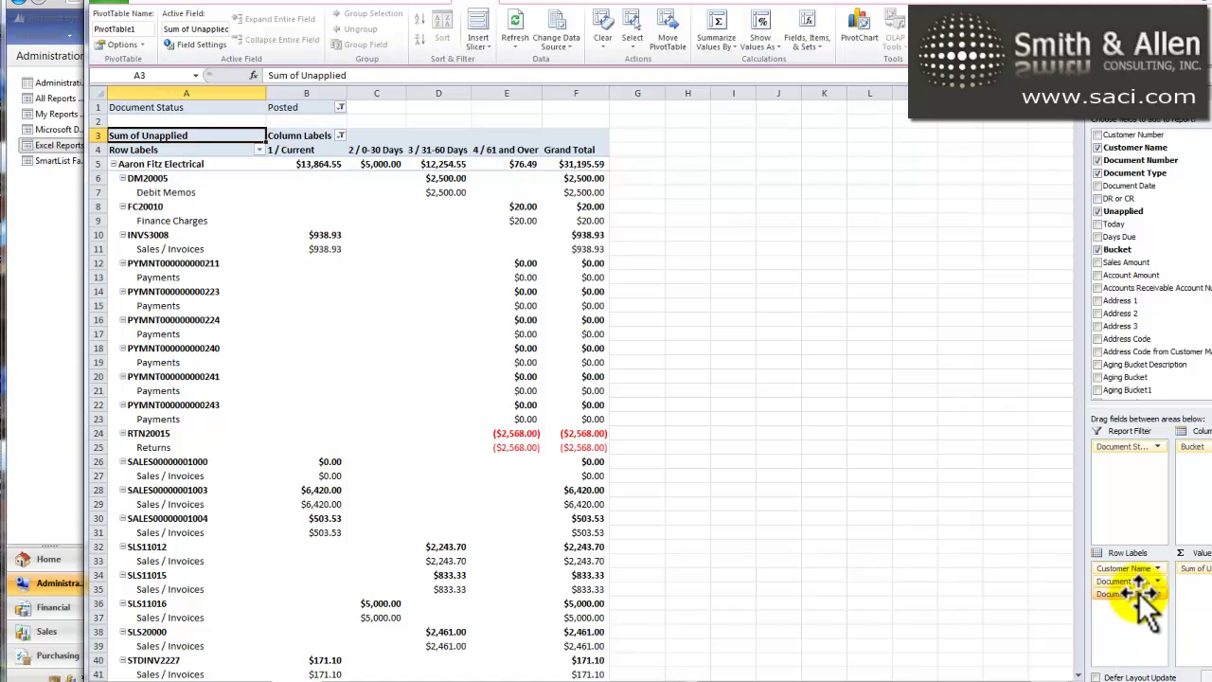
# - Move Document Type above Document Number in the row labels and collapse every document type group to hide its document numbers
pyautogui.moveTo(1138, 591); pyautogui.dragTo(1141, 578)
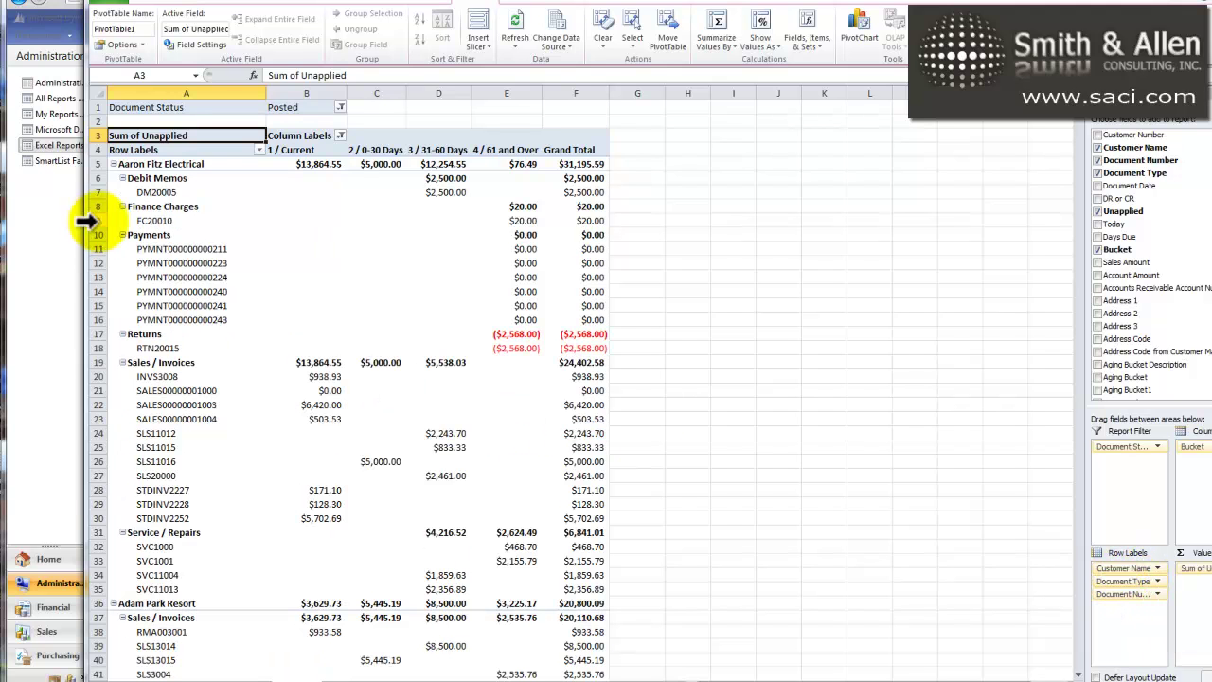
pyautogui.click(118, 183)
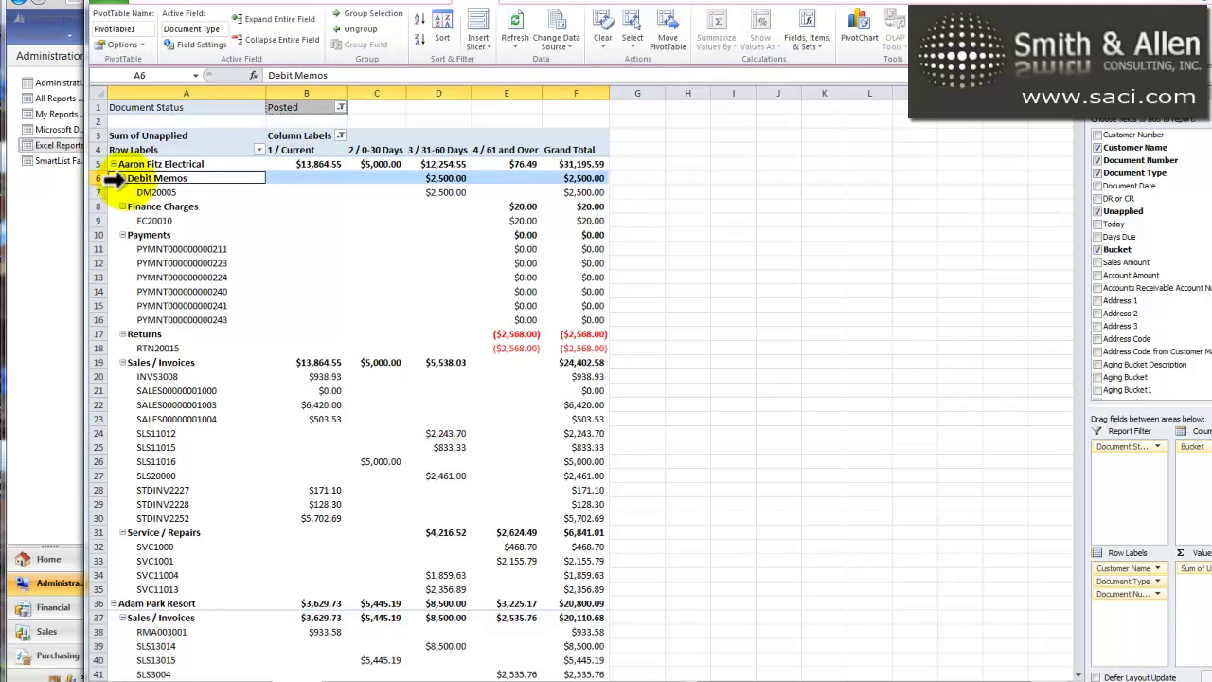
pyautogui.click(122, 178)
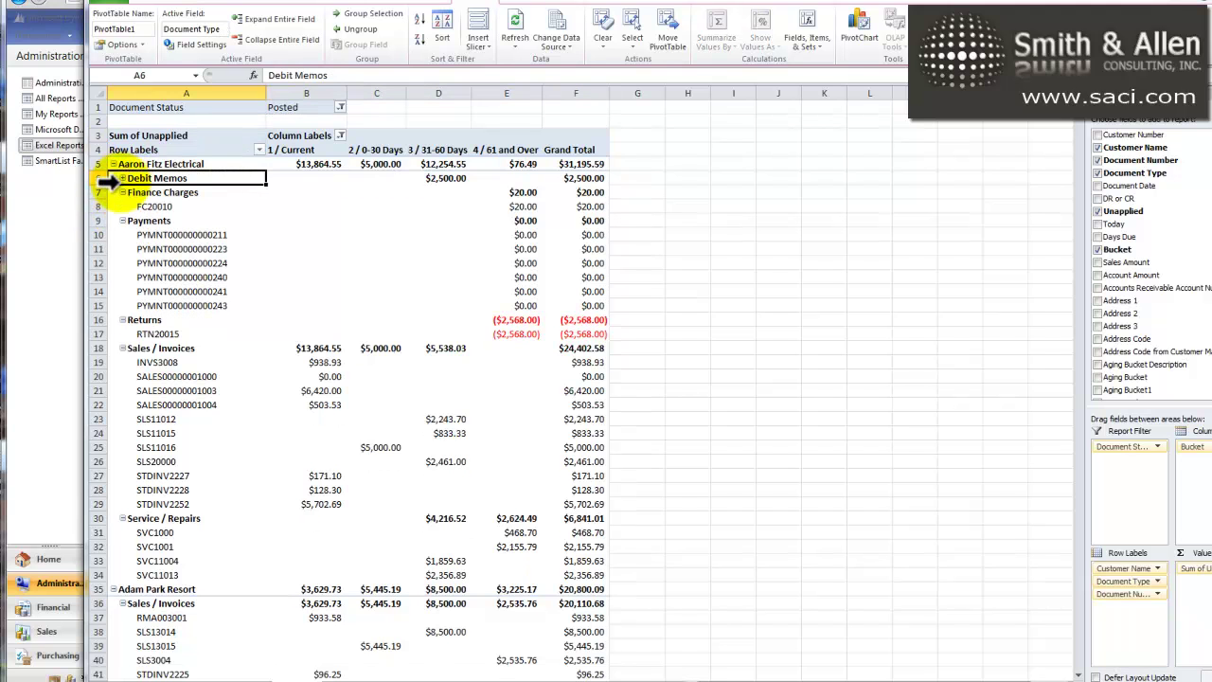
pyautogui.click(122, 192)
pyautogui.click(122, 207)
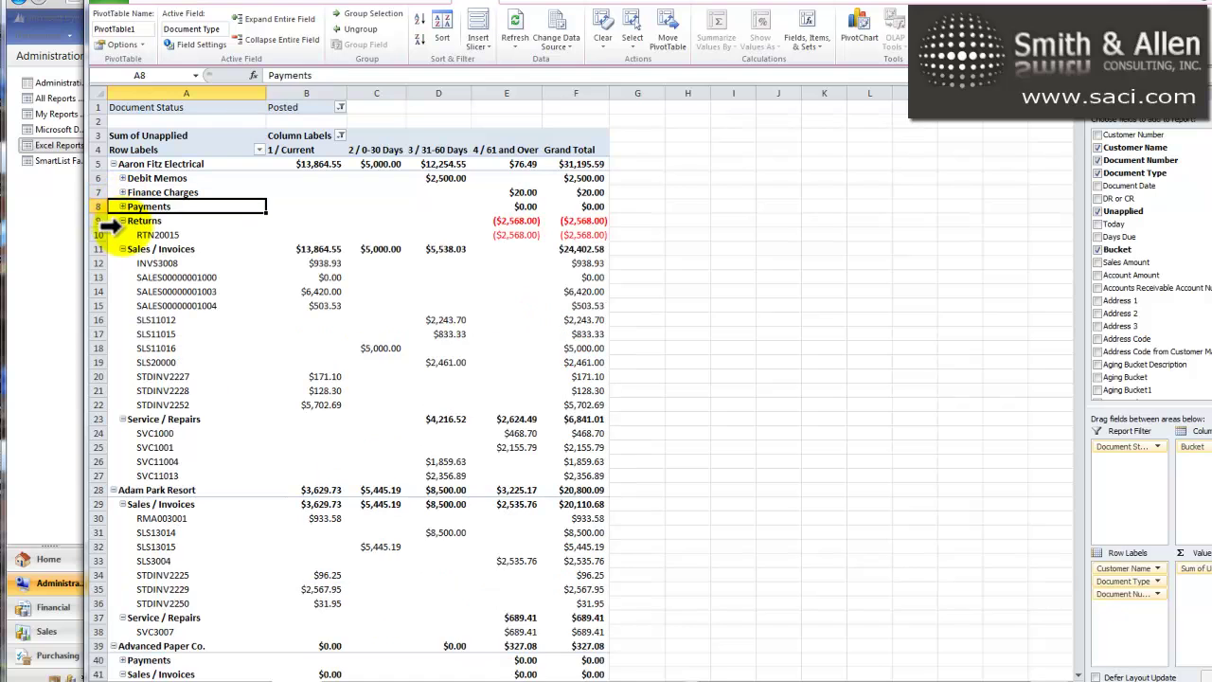
pyautogui.click(122, 221)
pyautogui.click(122, 235)
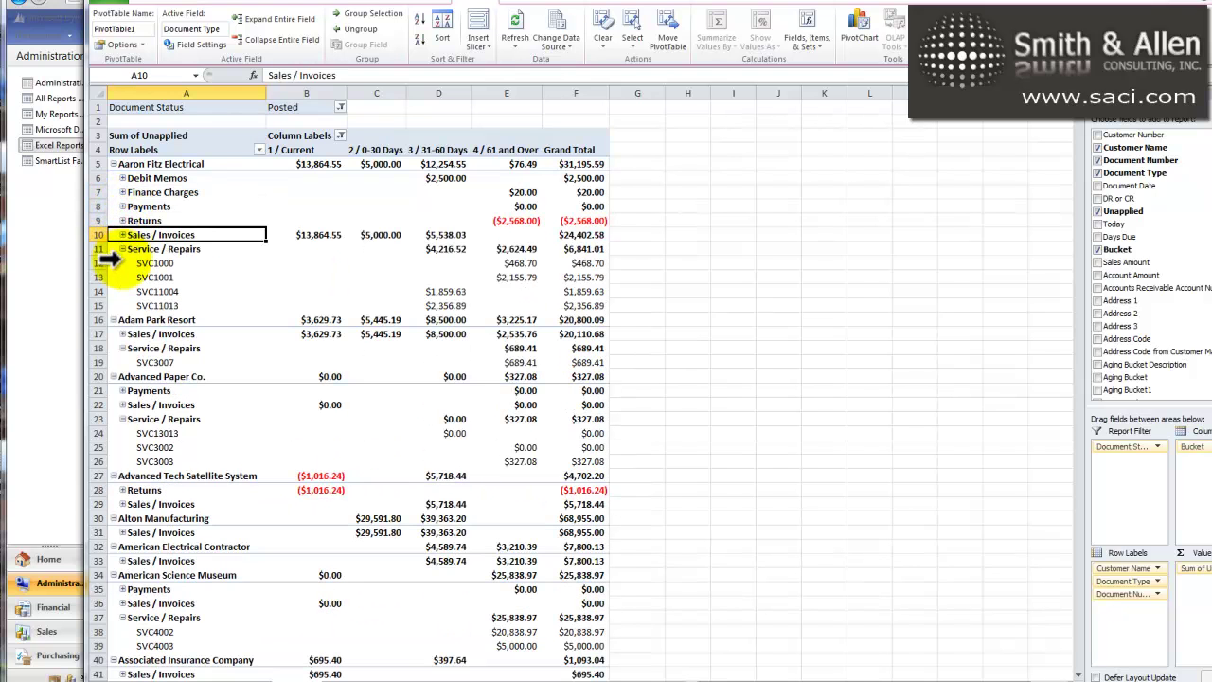
pyautogui.click(122, 249)
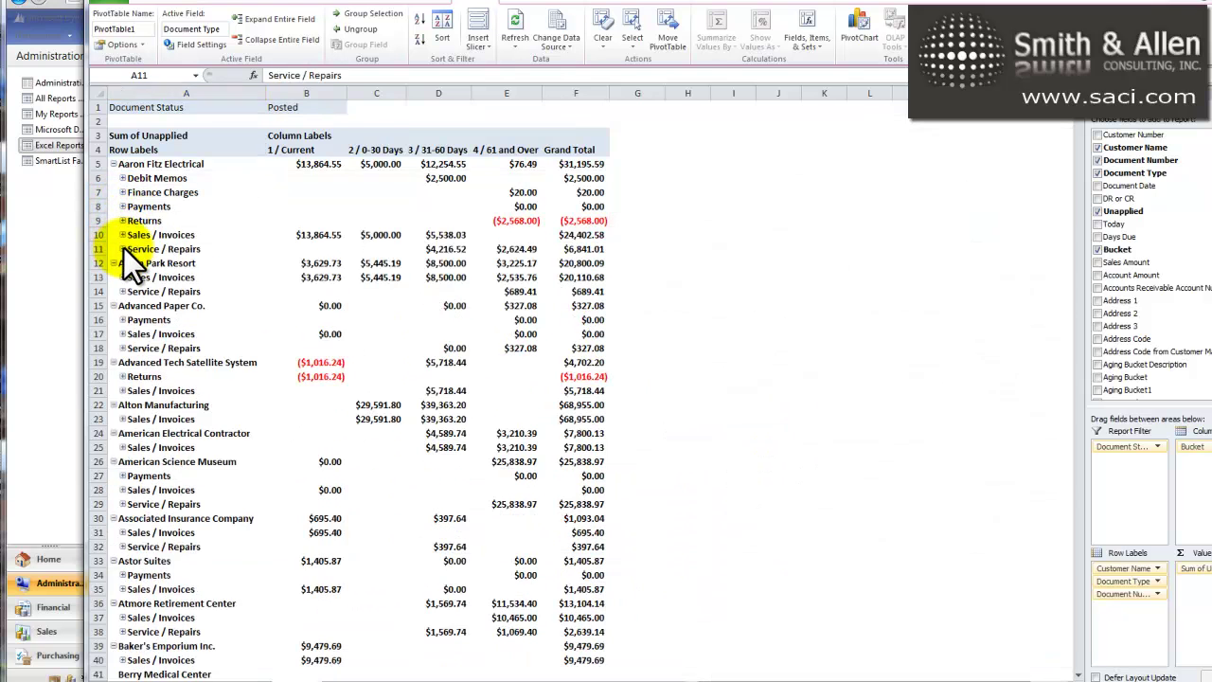
pyautogui.click(122, 192)
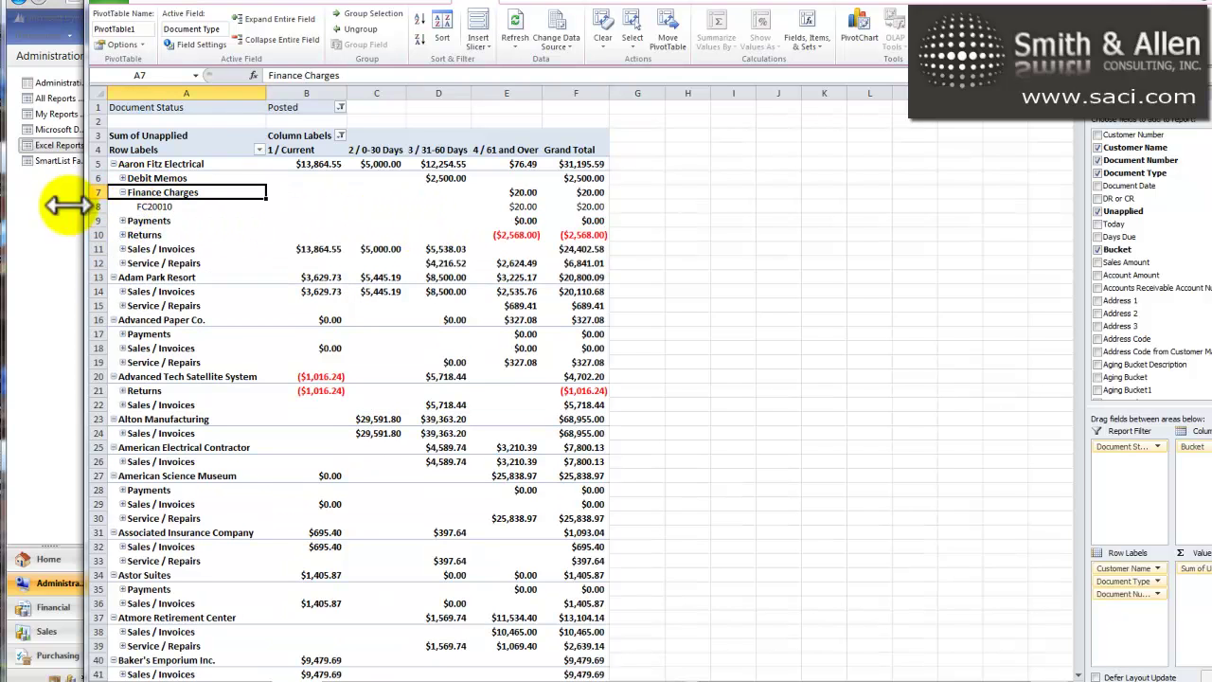
pyautogui.click(123, 192)
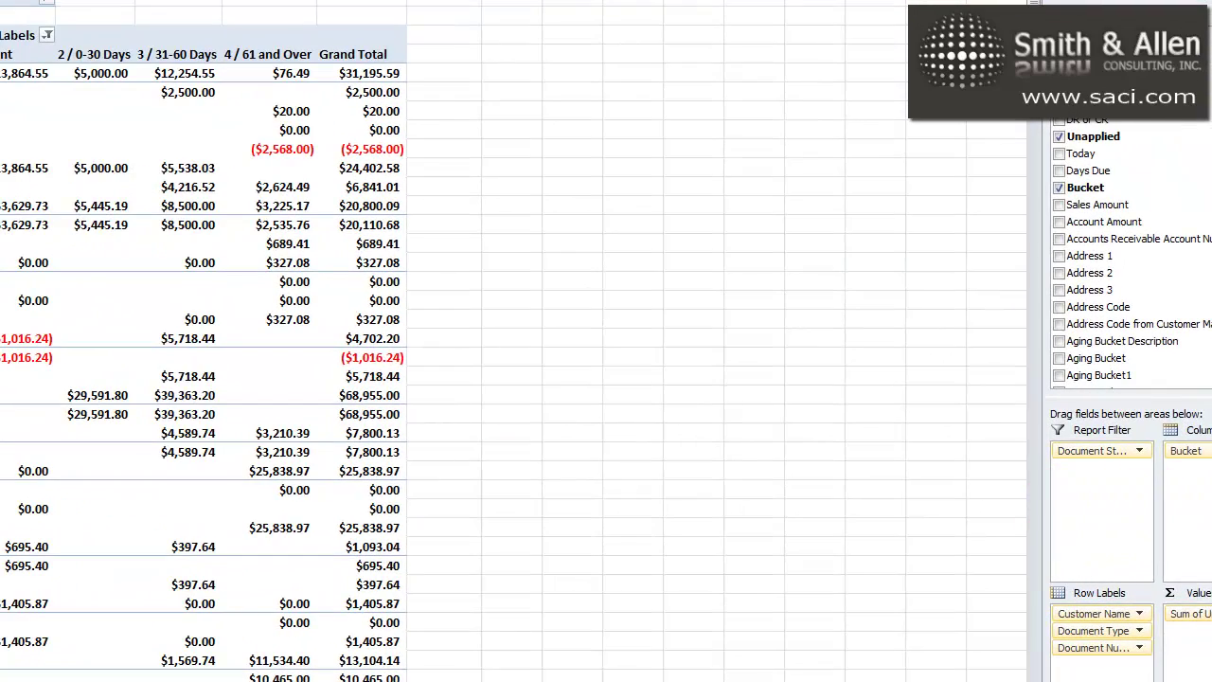
# - Add Void Status as a report filter and restrict the pivot table to Normal documents
pyautogui.scroll(-15, 1132, 251)
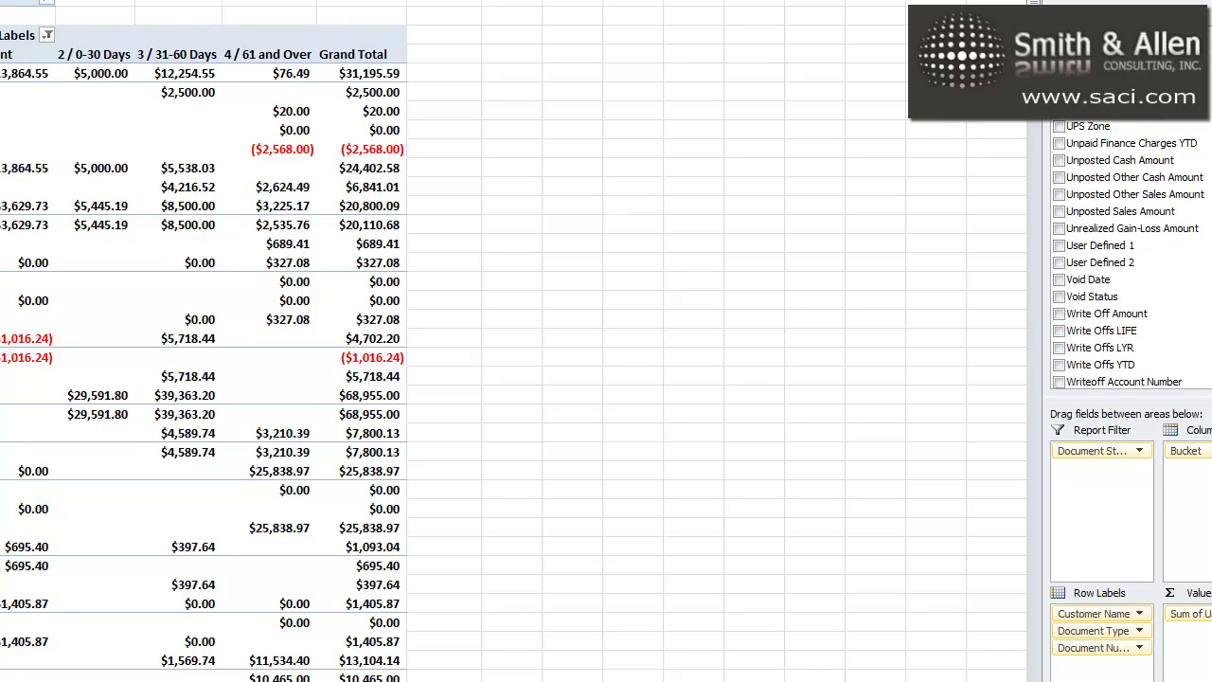
pyautogui.scroll(-5, 1131, 251)
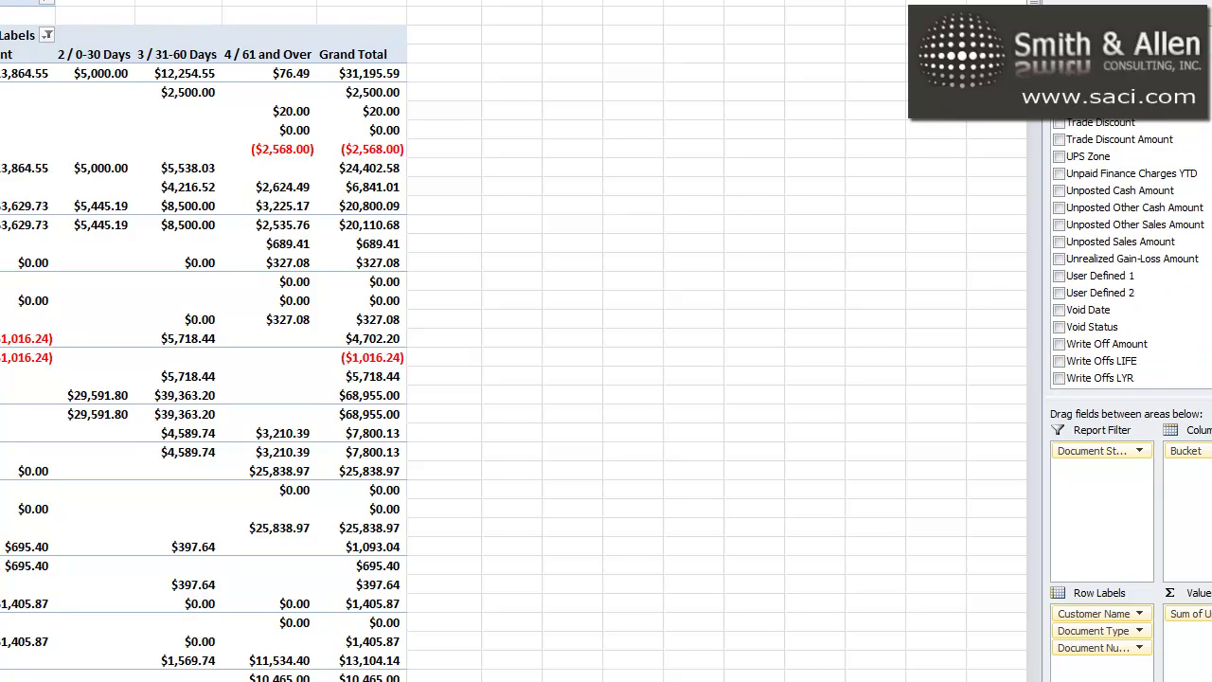
pyautogui.moveTo(1091, 312); pyautogui.dragTo(1103, 474)
pyautogui.click(45, 16)
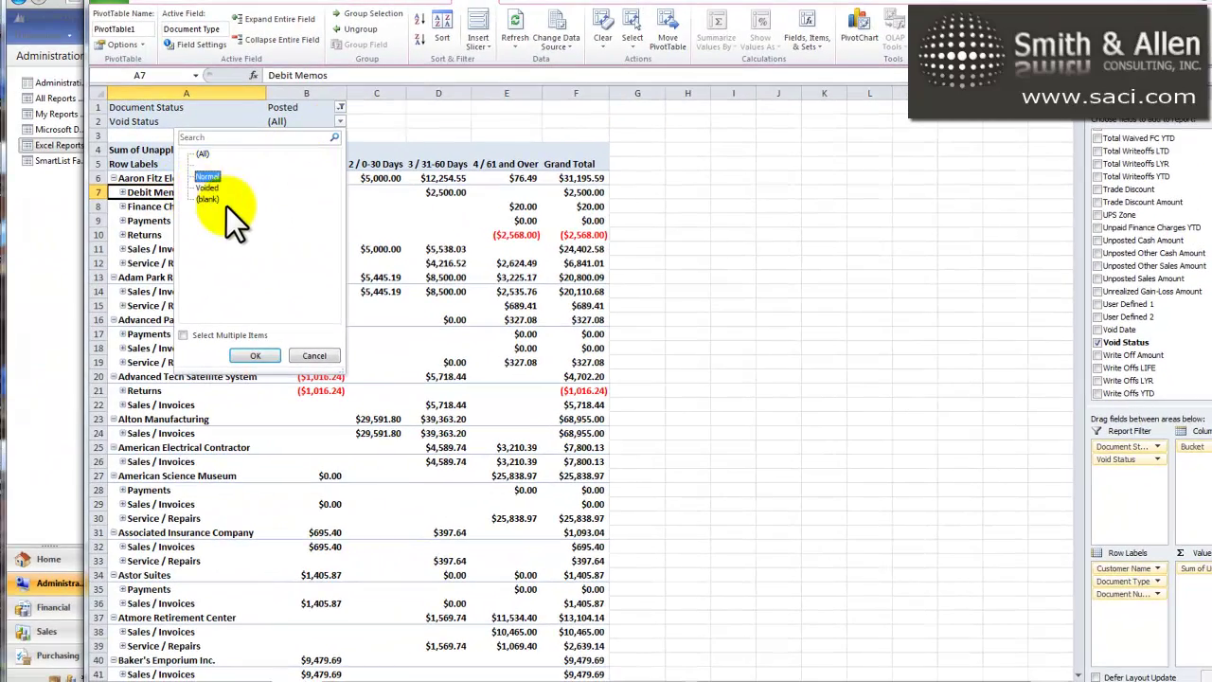
pyautogui.click(258, 356)
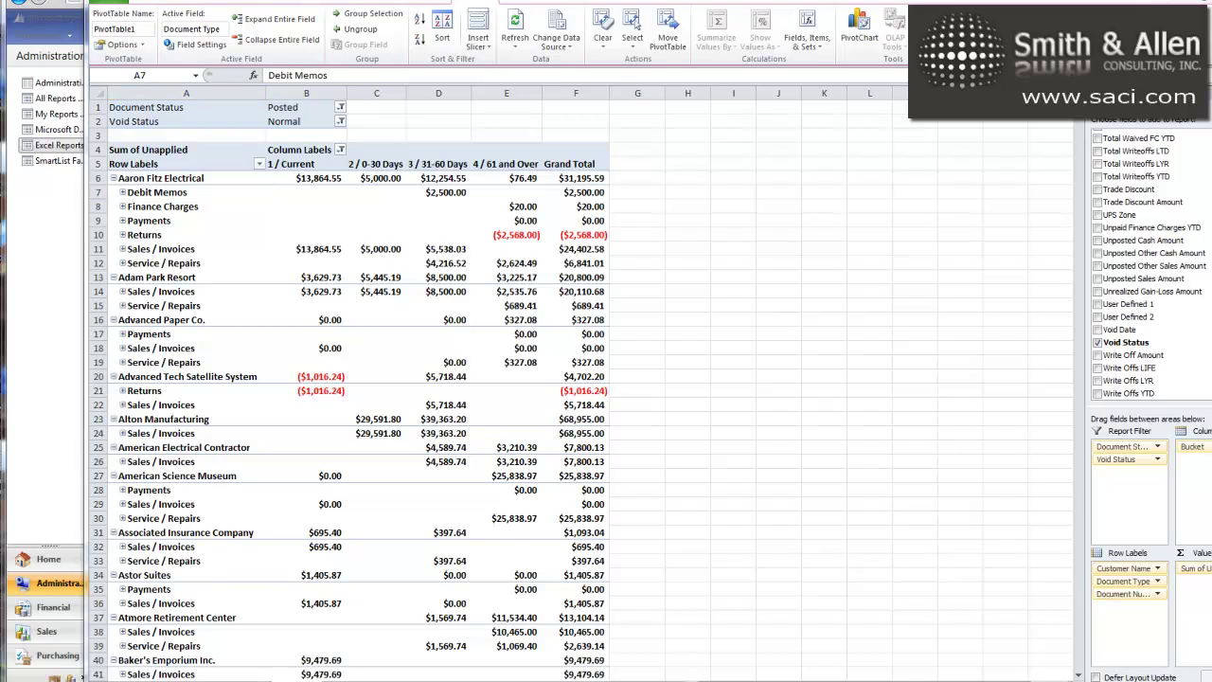
# - Show Aaron Fitz Electrical in Dynamics GP's Customer Payment Summary Inquiry for comparison, and collapse that customer in the Excel pivot table
pyautogui.moveTo(1127, 642); pyautogui.dragTo(895, 154)
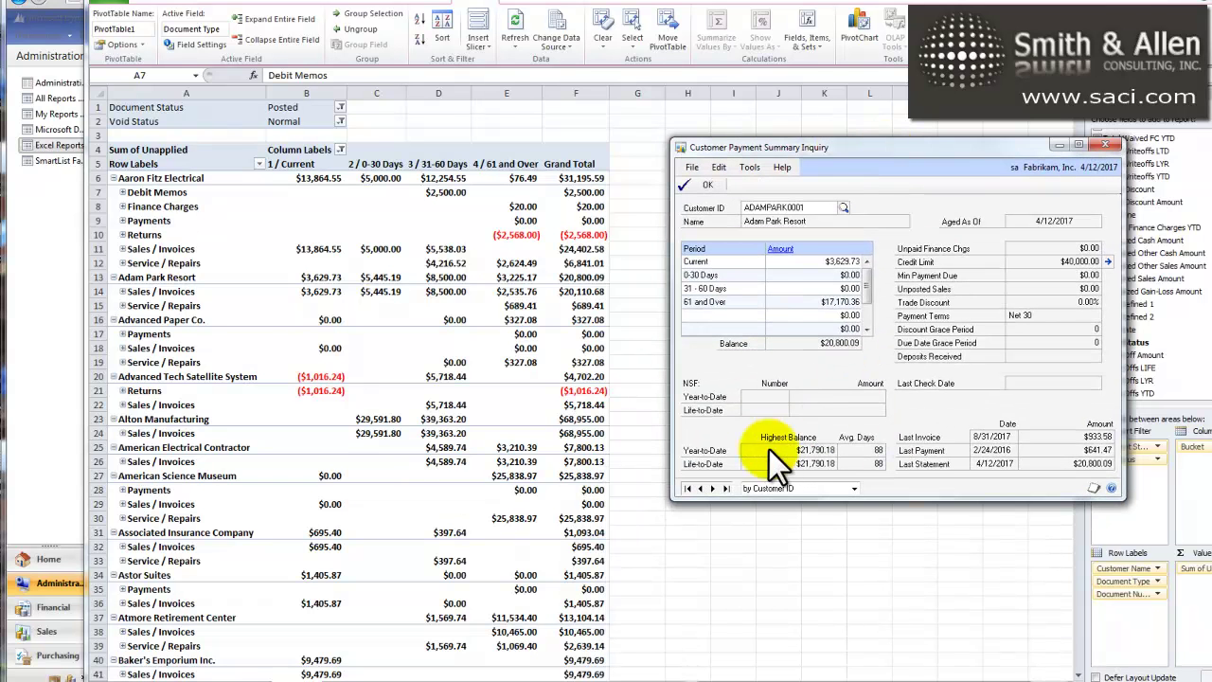
pyautogui.click(688, 488)
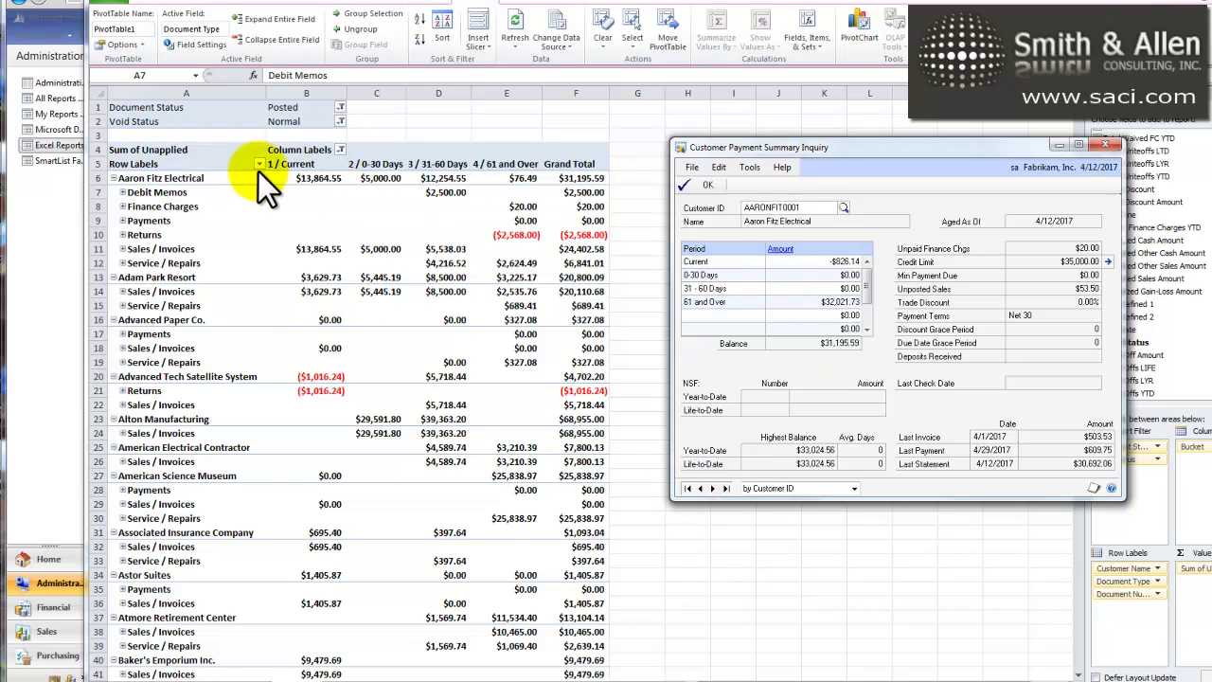
pyautogui.click(118, 180)
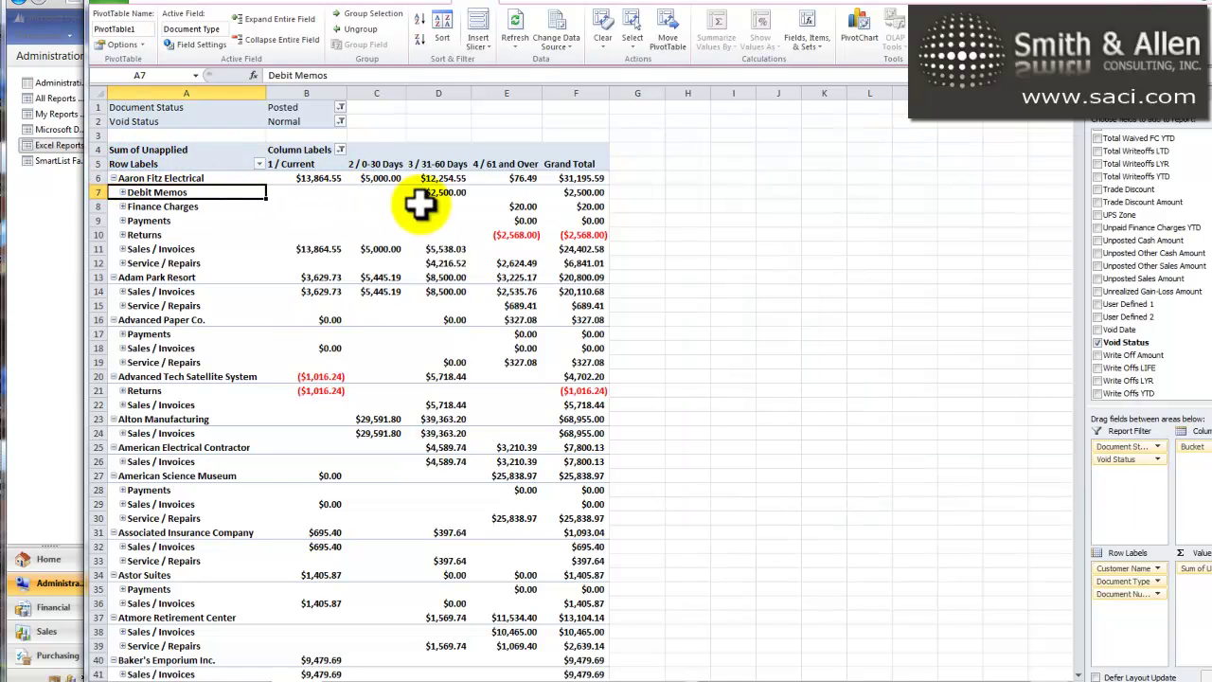
pyautogui.click(113, 178)
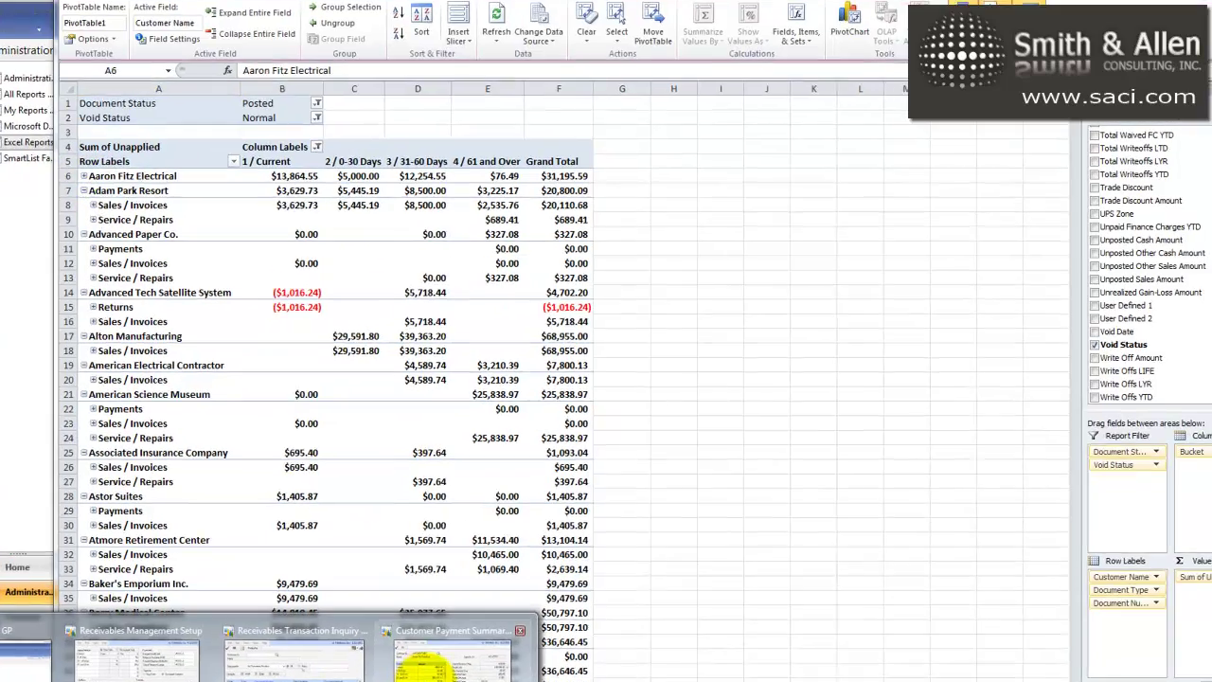
# - Switch back to Dynamics GP's Customer Payment Summary Inquiry and compare Adam Park Resort's aging balances with the pivot table
pyautogui.moveTo(436, 653)
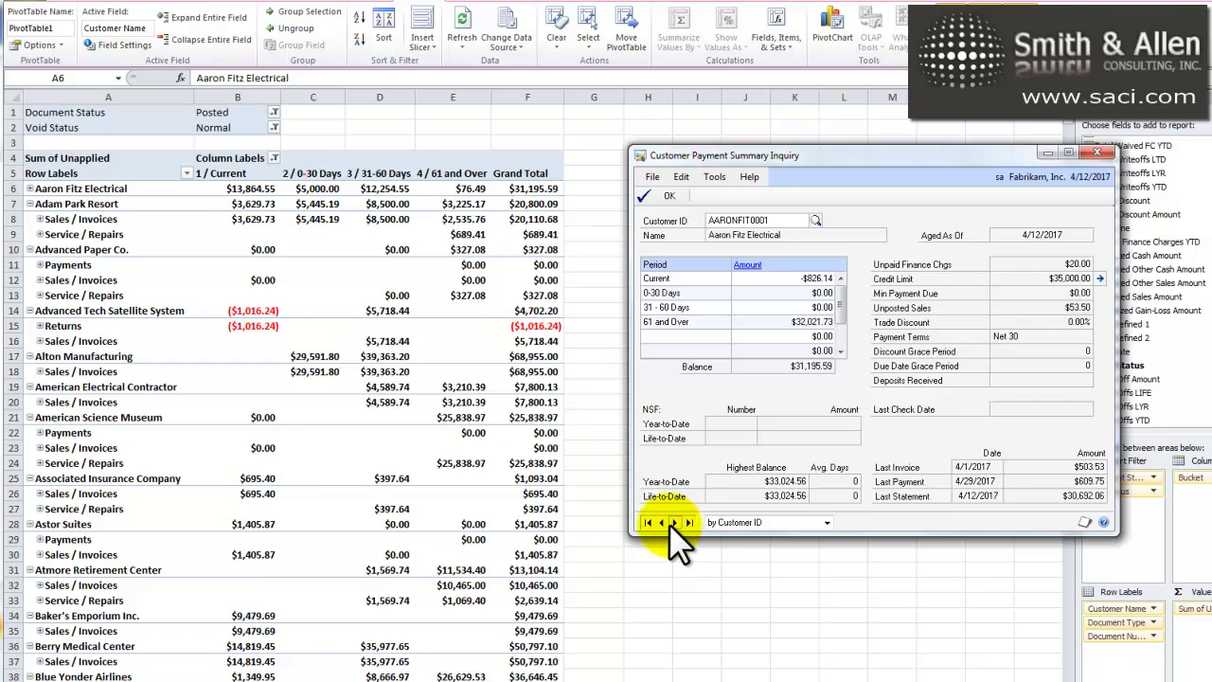
pyautogui.click(674, 522)
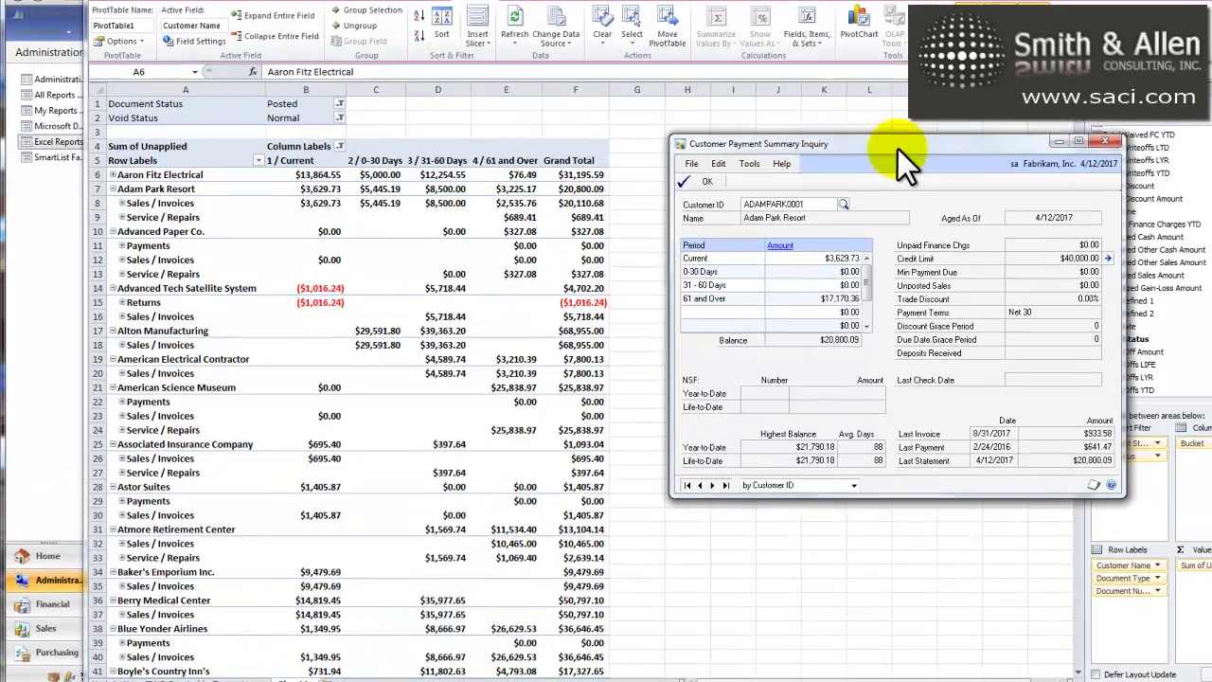
pyautogui.moveTo(871, 161); pyautogui.dragTo(1211, 313)
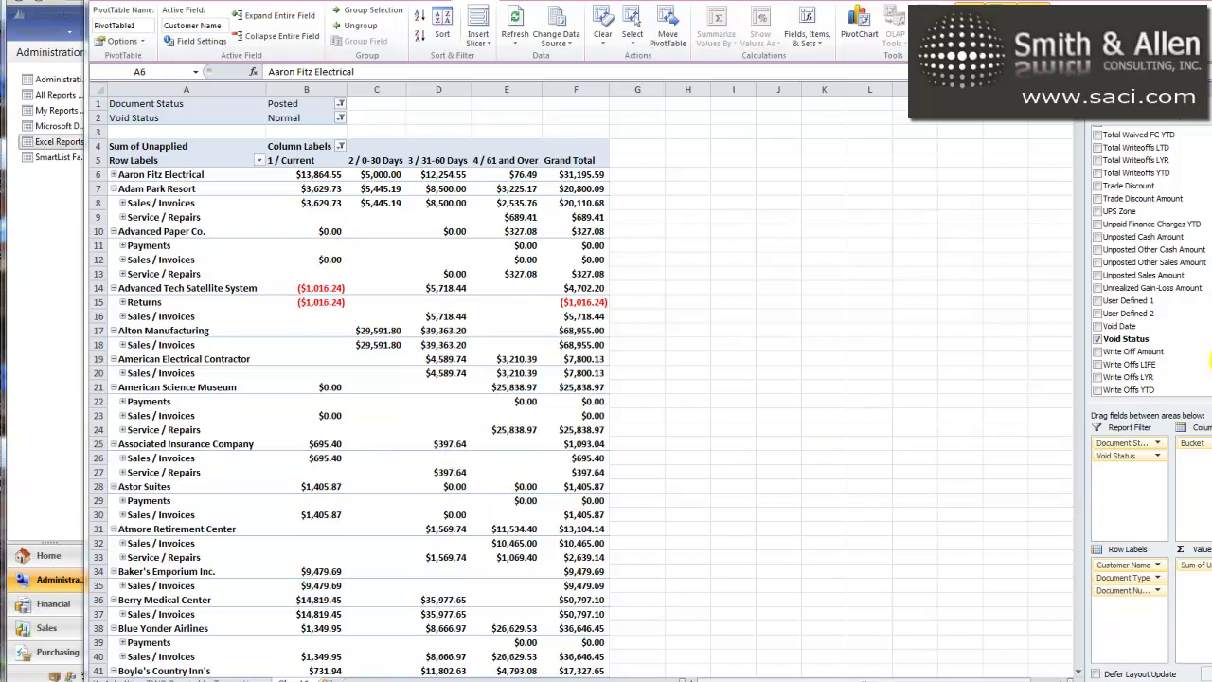
# - Add the Currency ID field to the pivot table's report filters beneath Void Status
pyautogui.scroll(10, 1151, 261)
pyautogui.scroll(15, 1151, 261)
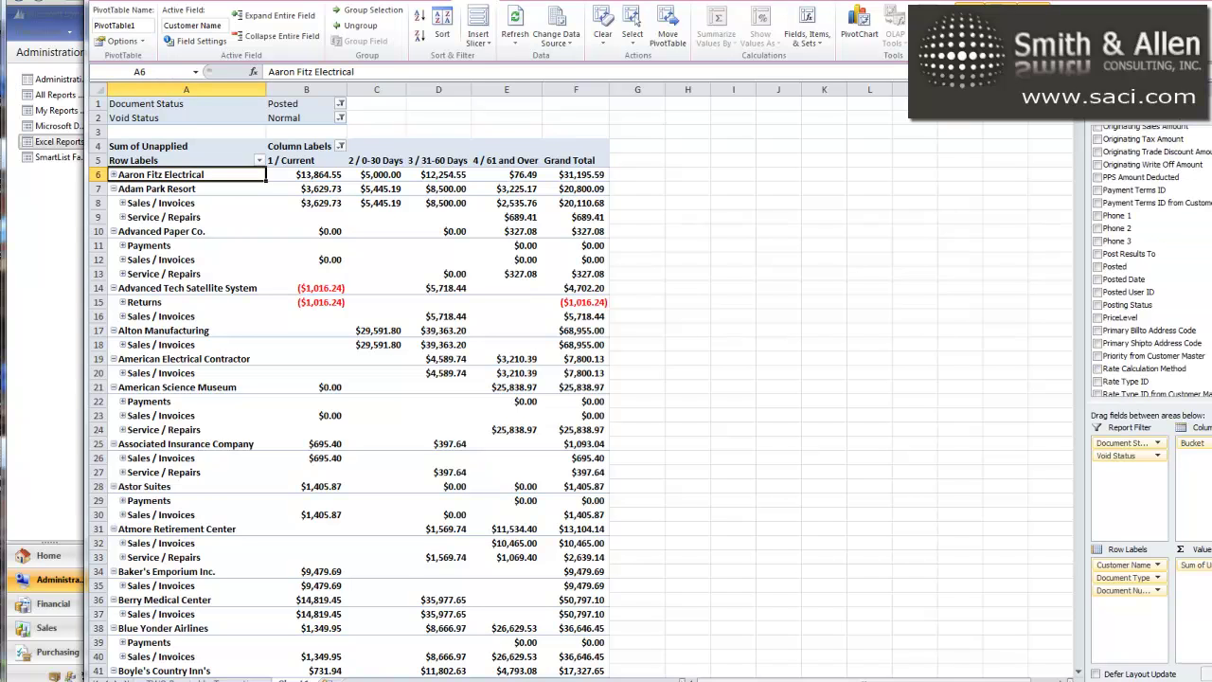
pyautogui.scroll(20, 1151, 262)
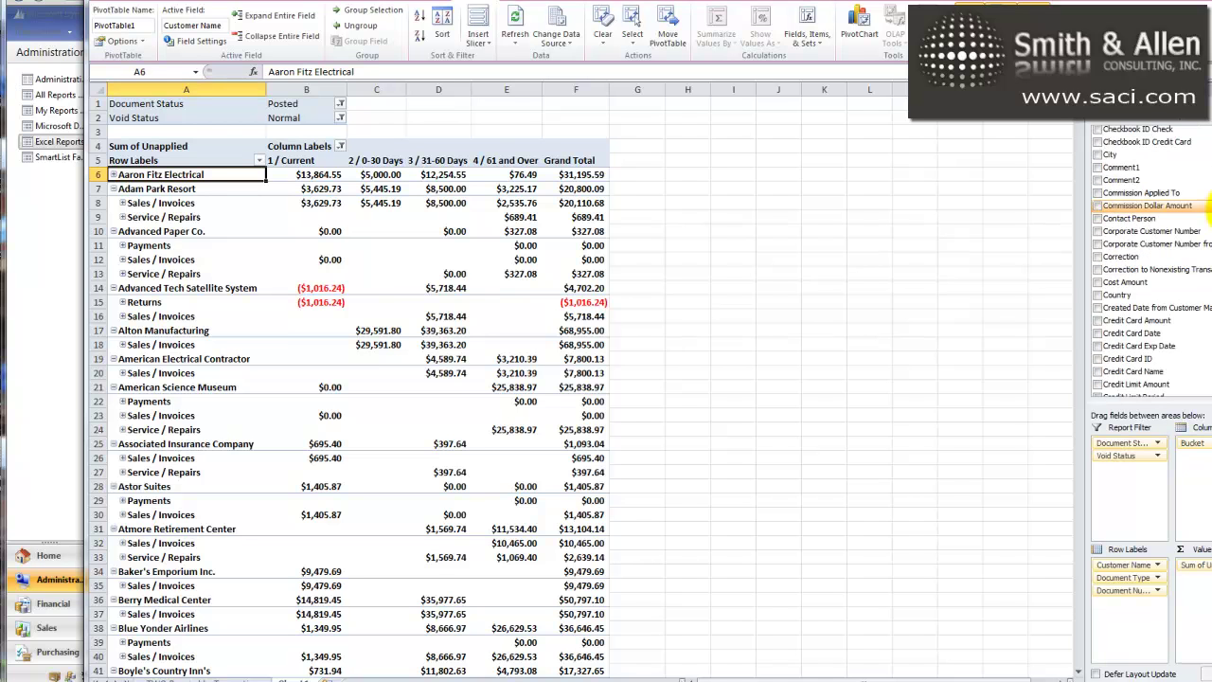
pyautogui.scroll(-7, 1151, 261)
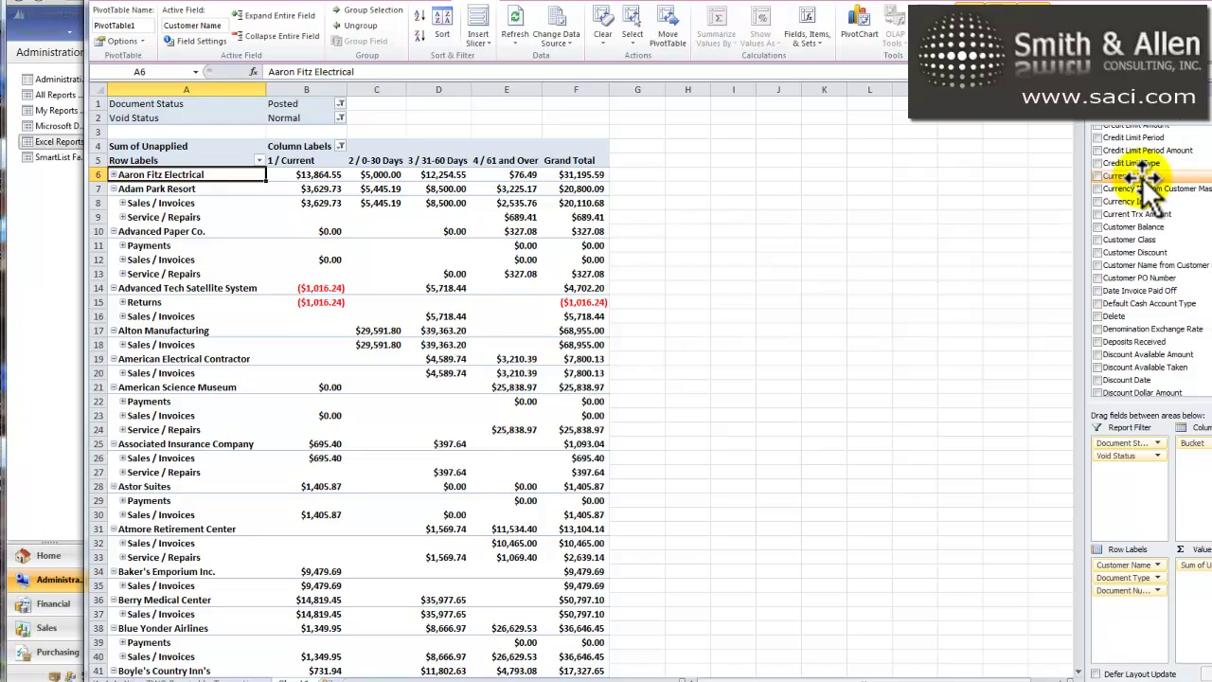
pyautogui.moveTo(1142, 177); pyautogui.dragTo(1183, 227)
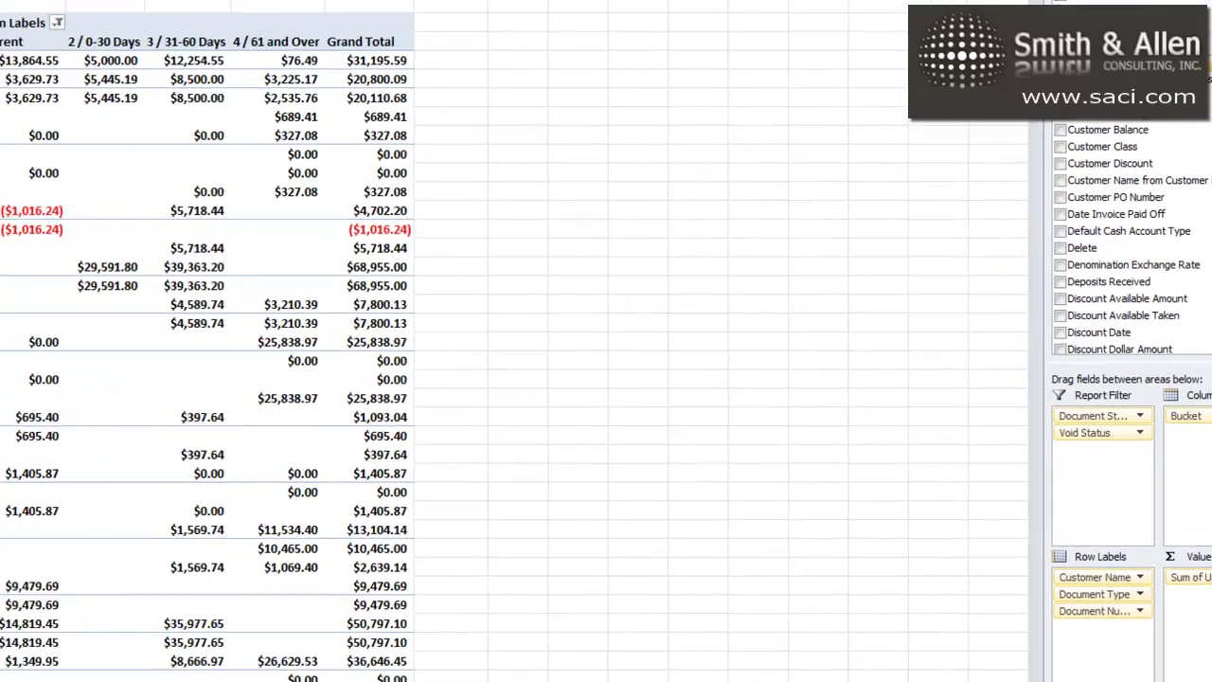
pyautogui.moveTo(1181, 132); pyautogui.dragTo(1097, 445)
# - Filter the pivot table to Currency ID Z-UK and review the unapplied amounts in that currency
pyautogui.moveTo(7, 272)
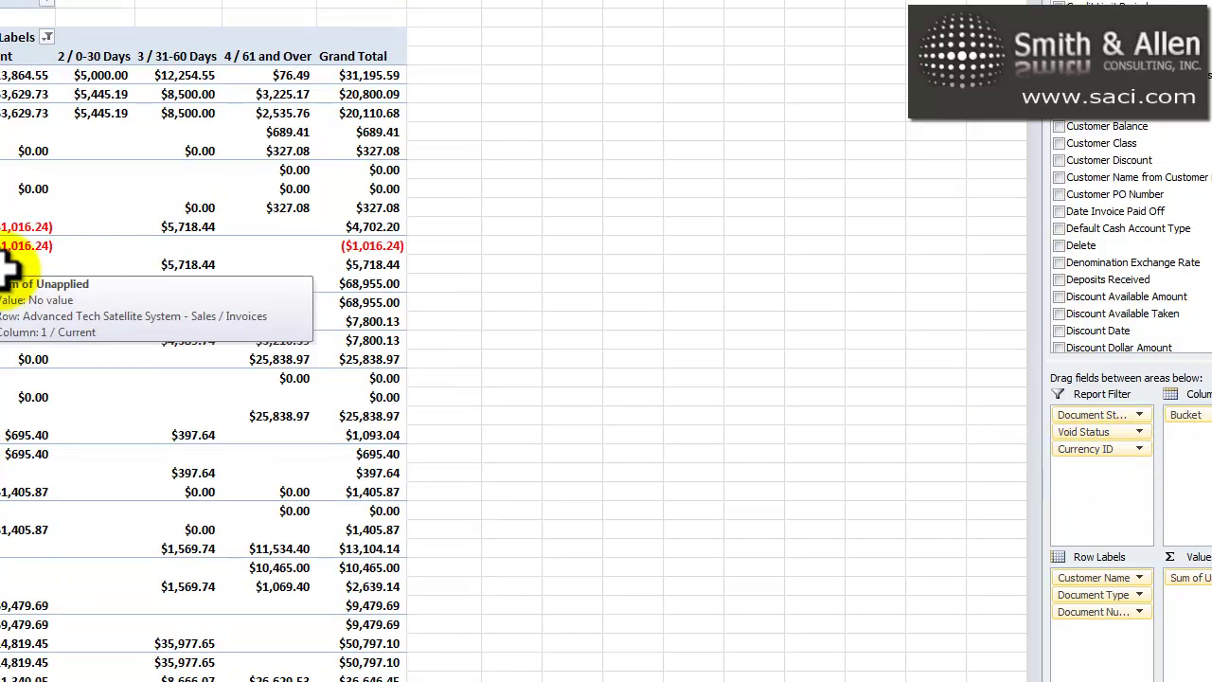
pyautogui.moveTo(105, 256)
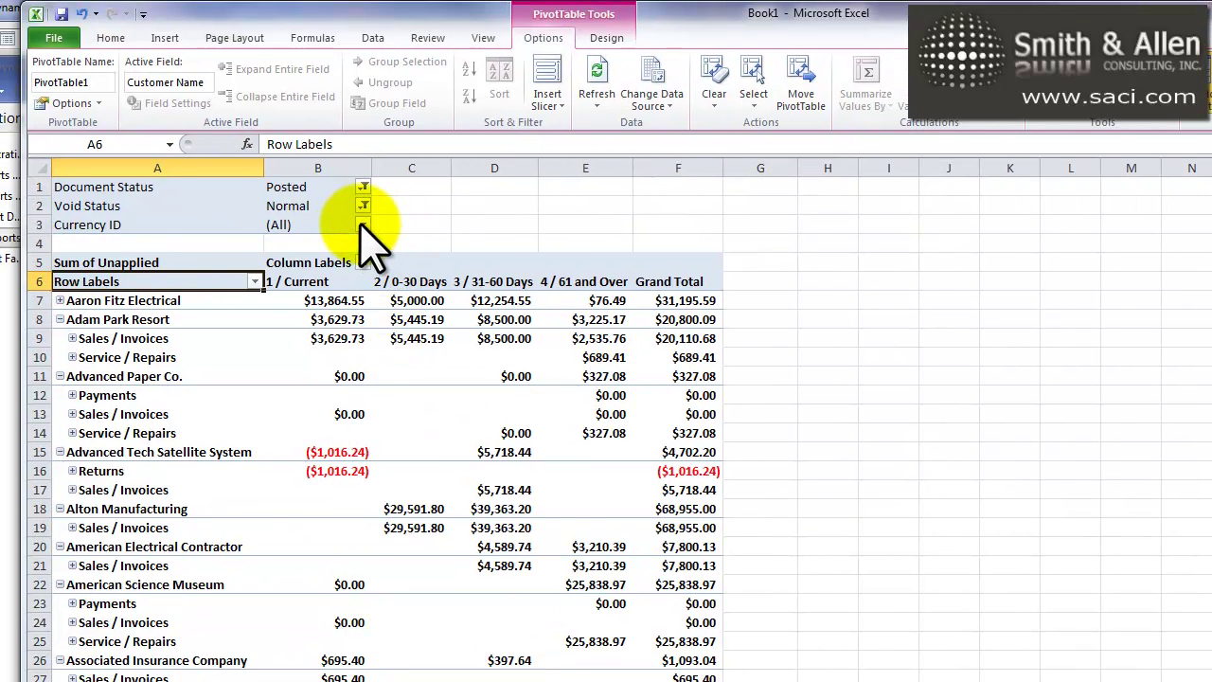
pyautogui.click(363, 226)
pyautogui.click(181, 283)
pyautogui.click(249, 537)
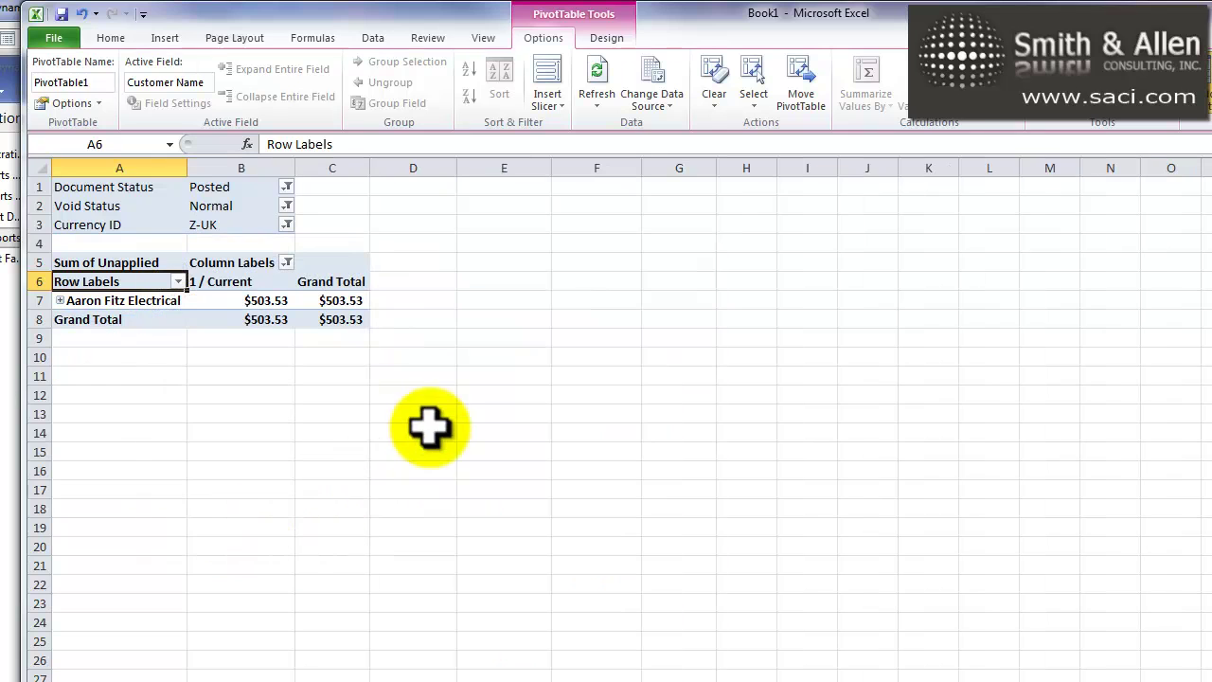
pyautogui.moveTo(276, 324)
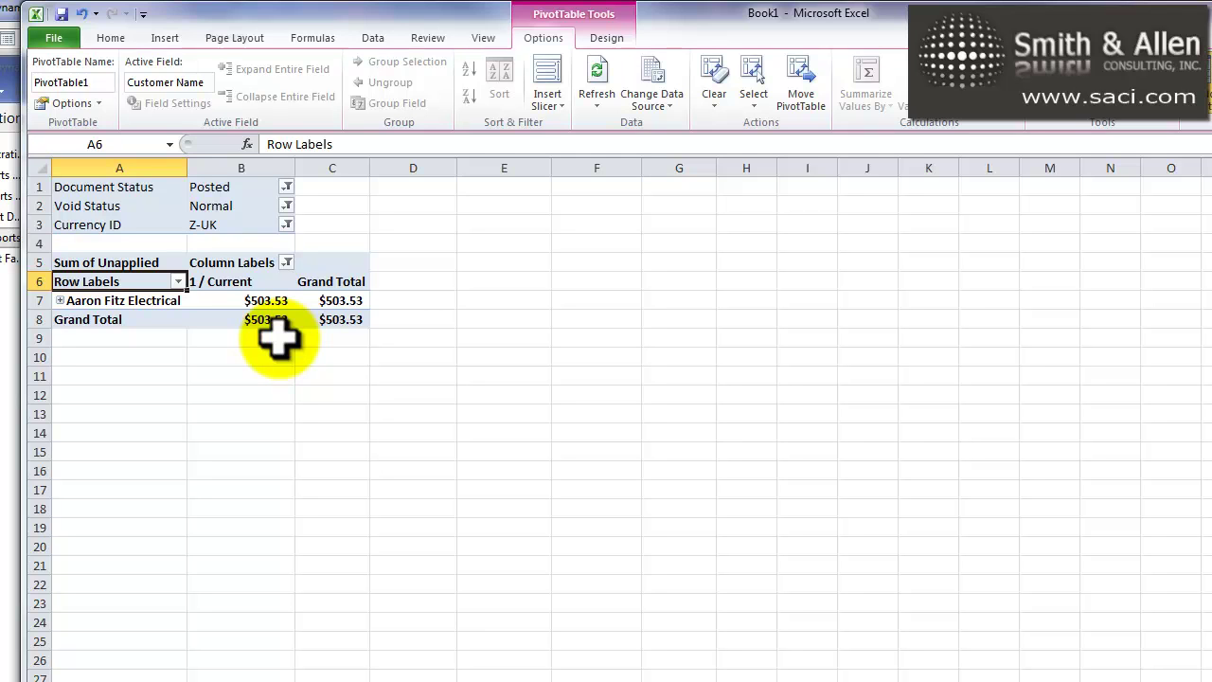
# - Set the Currency ID report filter to Z-US$
pyautogui.click(286, 225)
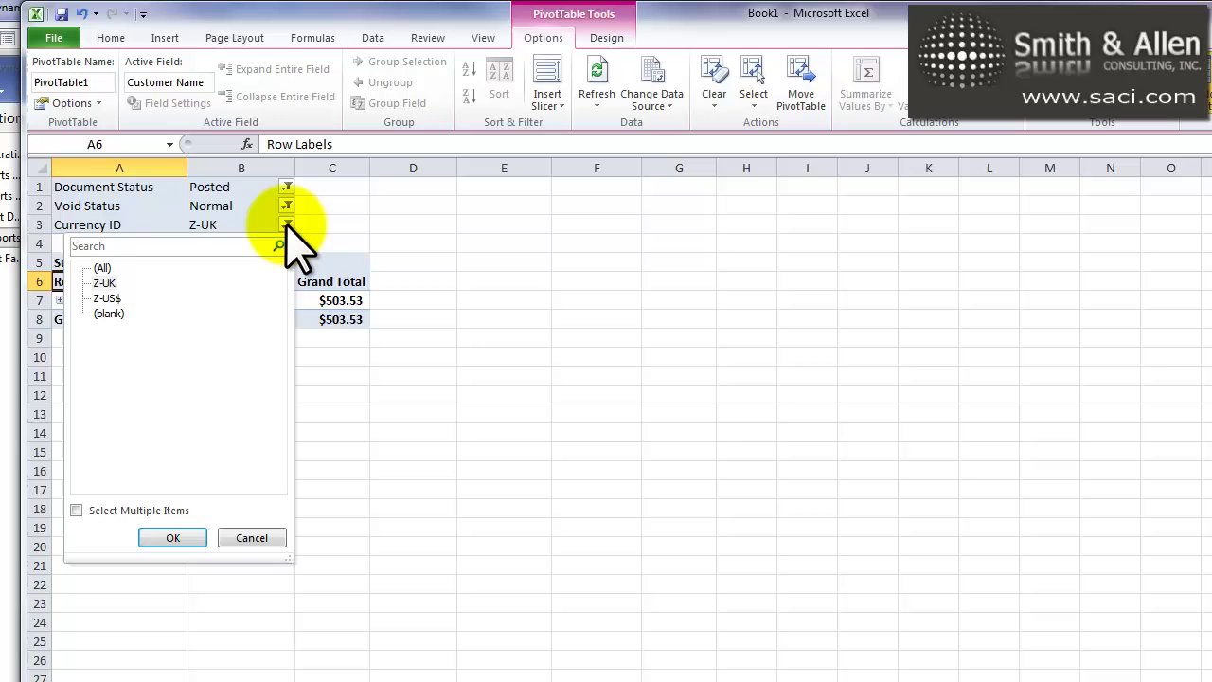
pyautogui.click(102, 269)
pyautogui.click(106, 298)
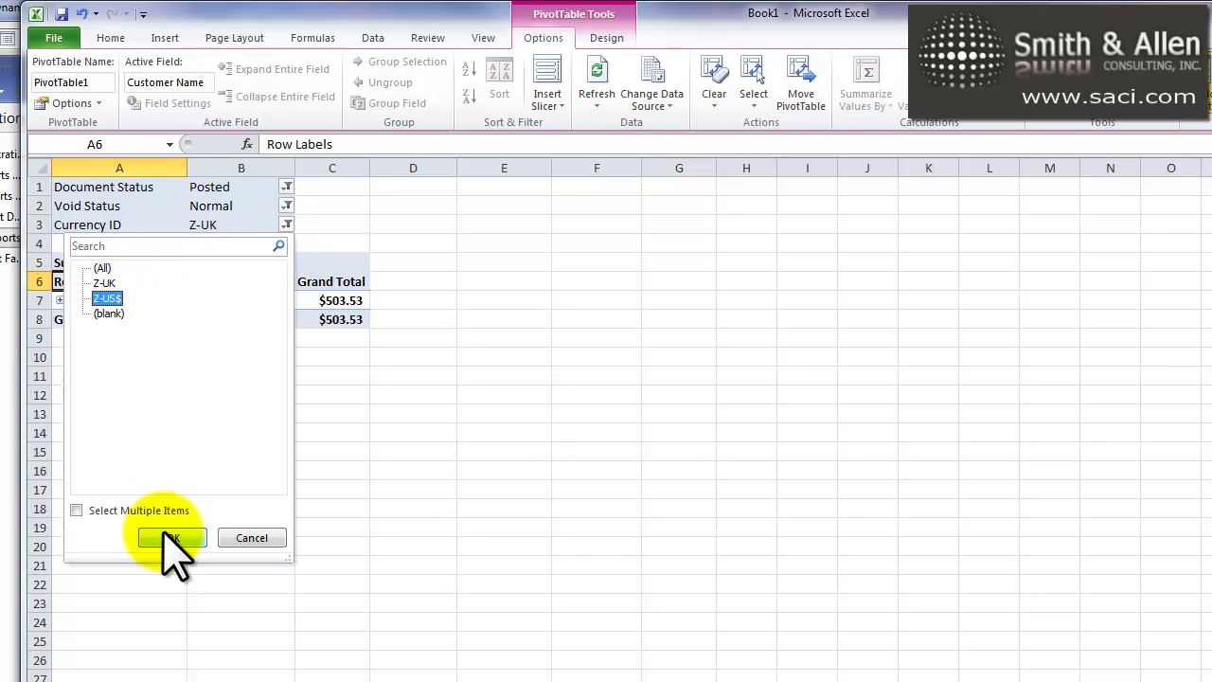
pyautogui.click(172, 538)
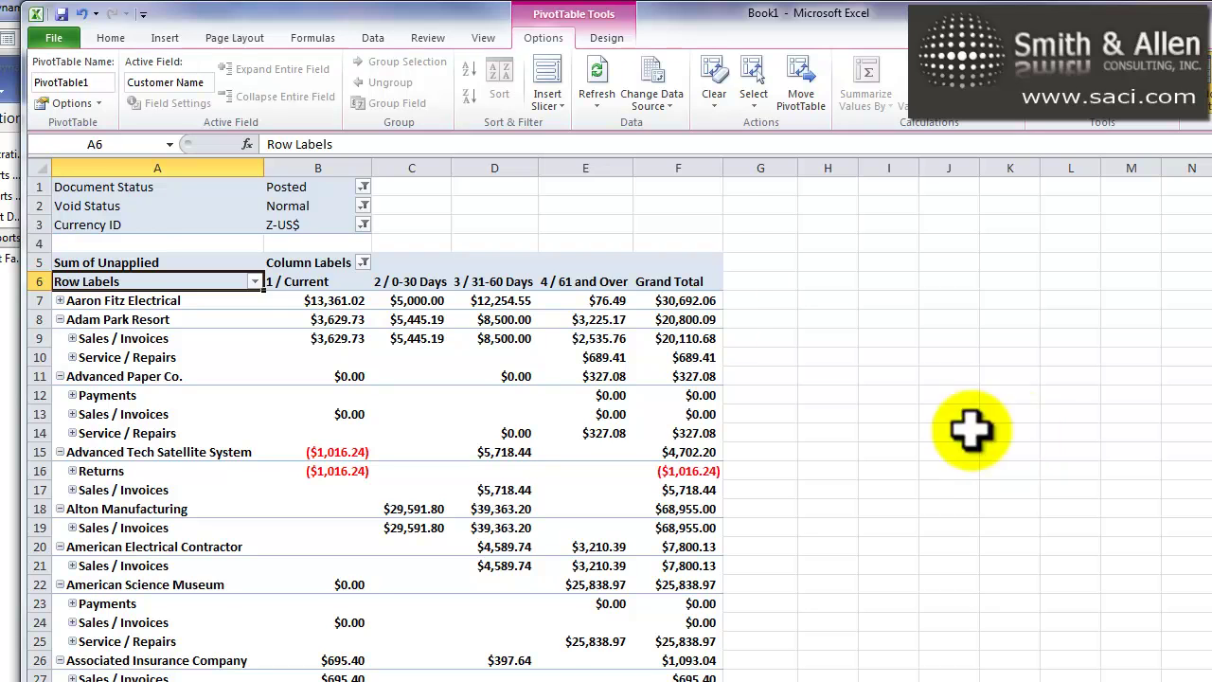
# - Expand Aaron Fitz Electrical and its Debit Memos and Payments groups to show the individual document numbers
pyautogui.click(60, 300)
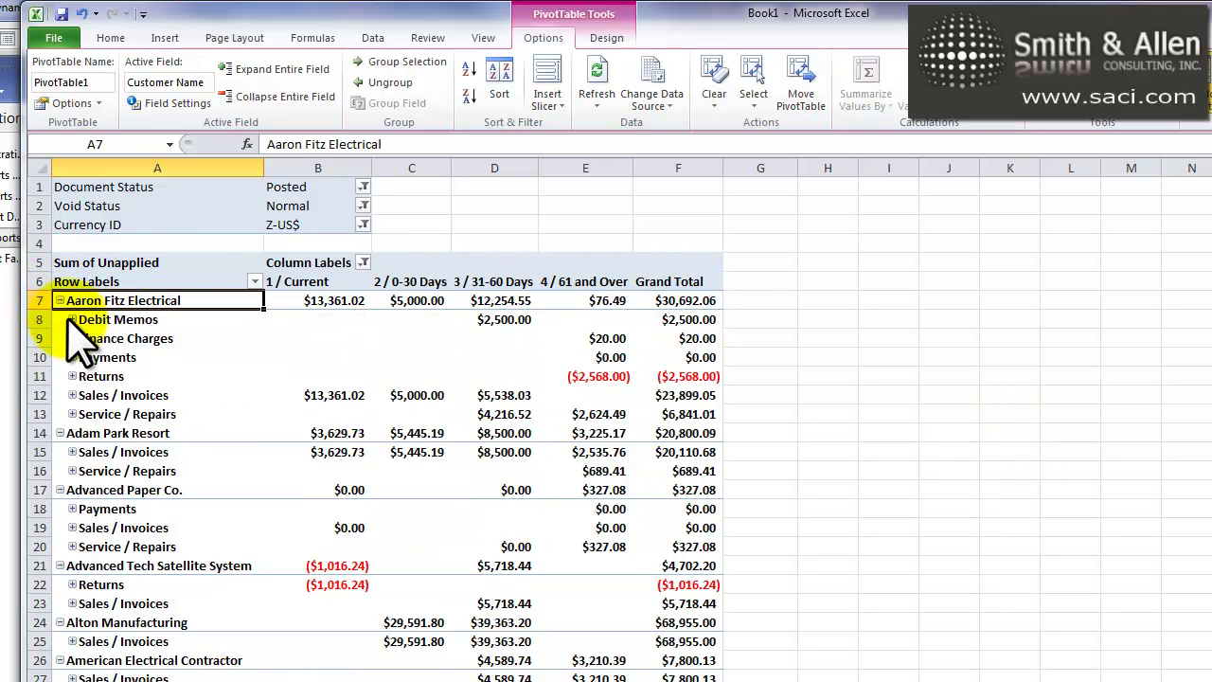
pyautogui.click(72, 319)
pyautogui.click(66, 360)
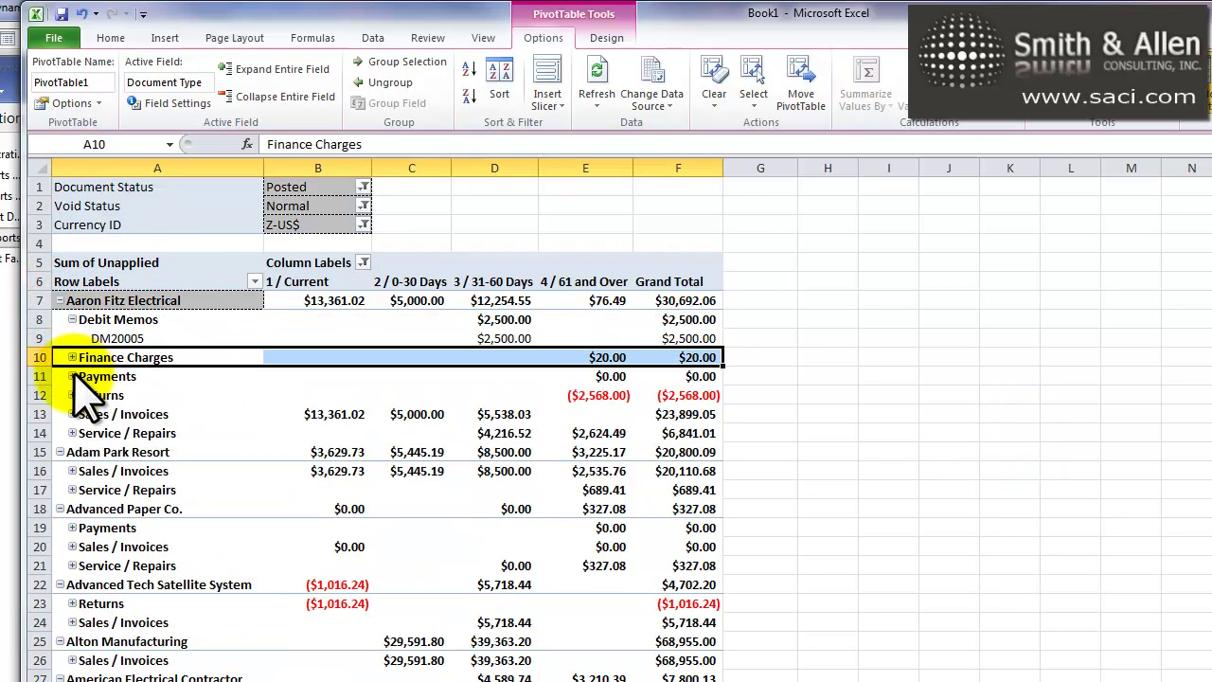
pyautogui.click(72, 377)
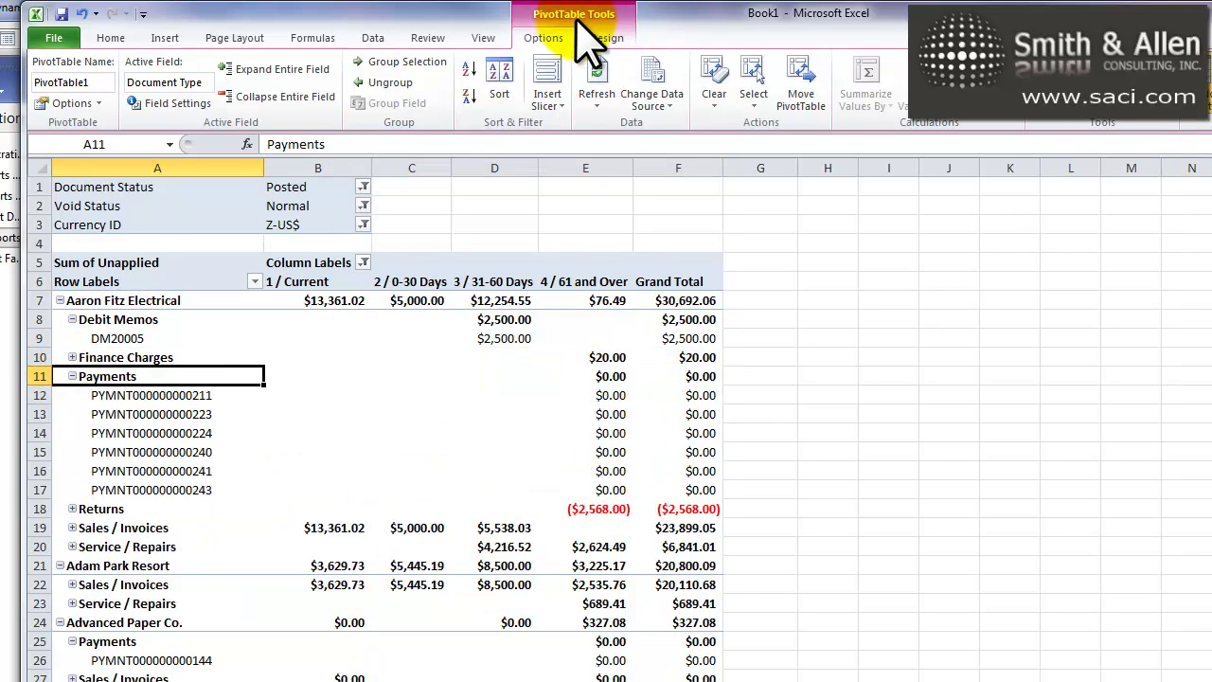
# - Apply a green style from the Medium group of PivotTable styles to the aging report
pyautogui.click(606, 38)
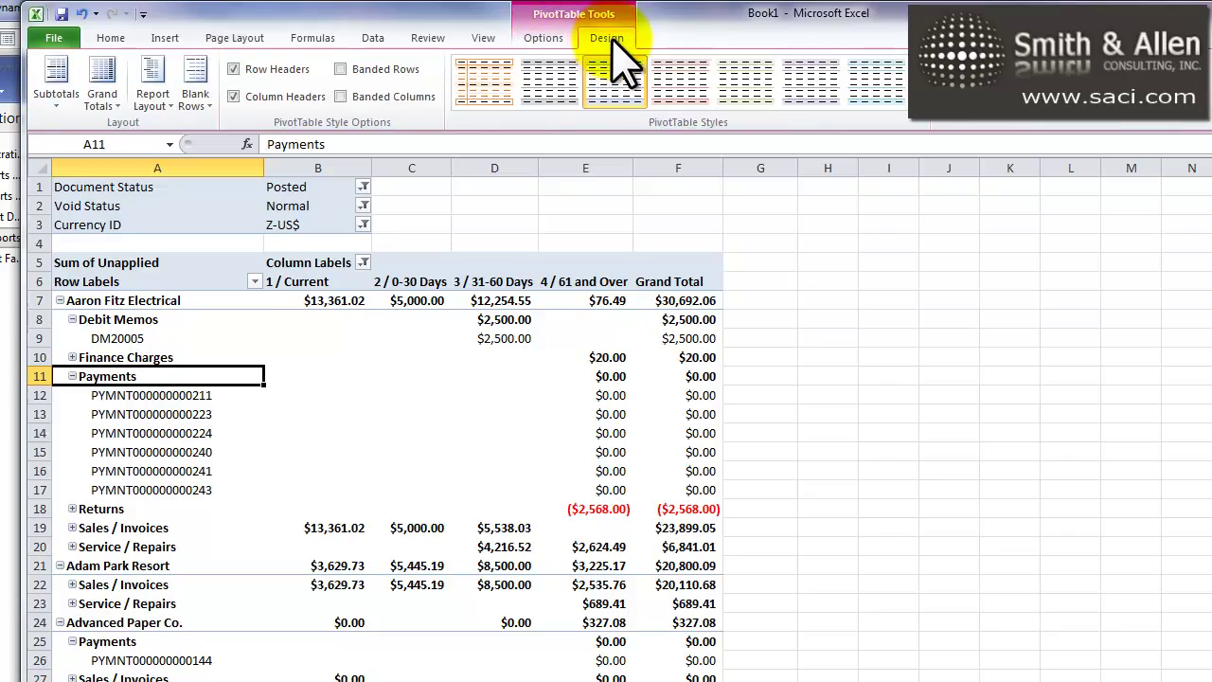
pyautogui.click(758, 42)
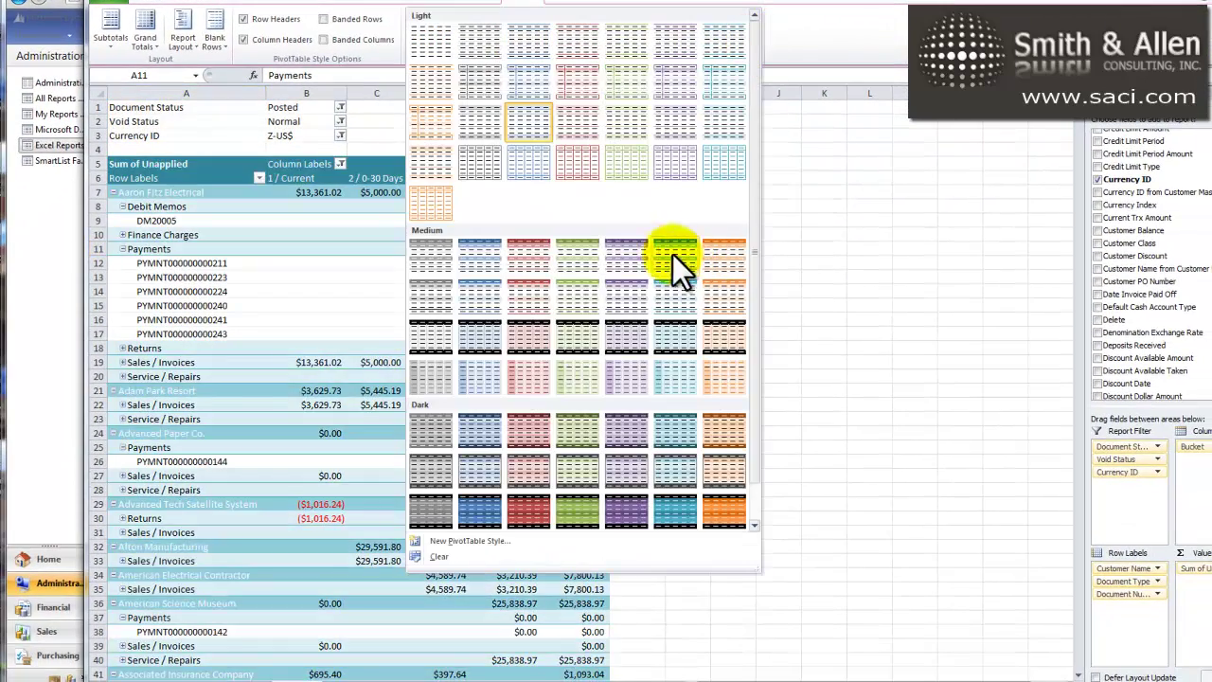
pyautogui.click(578, 254)
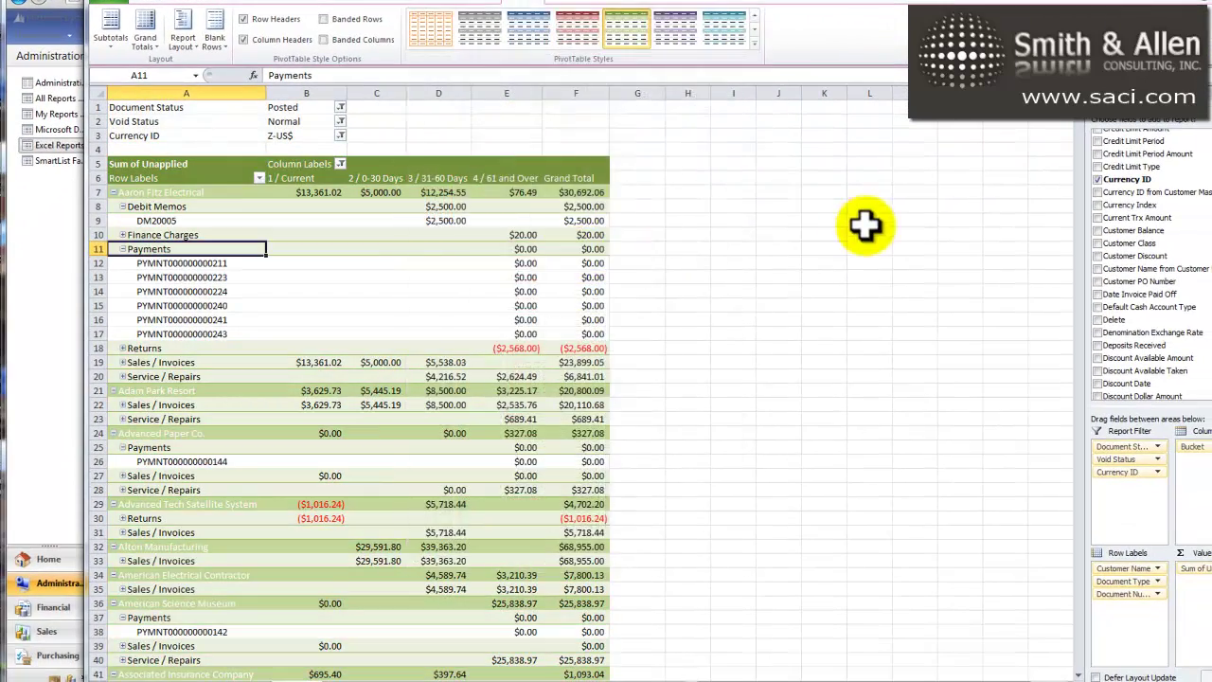